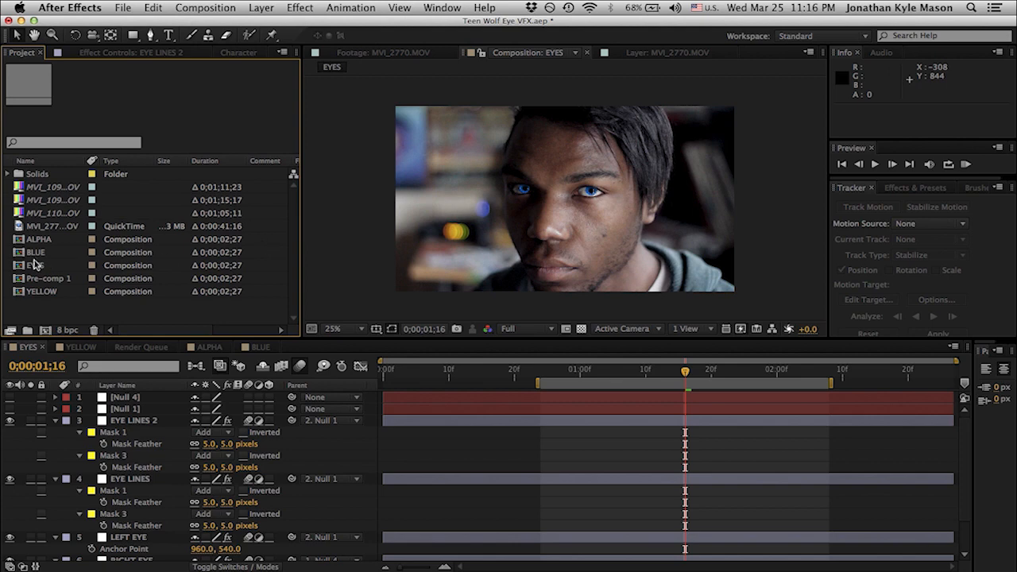
# Create a new composition from the MVI_2770.MOV footage and scrub through it to just past 20 seconds.
pyautogui.click(33, 229)
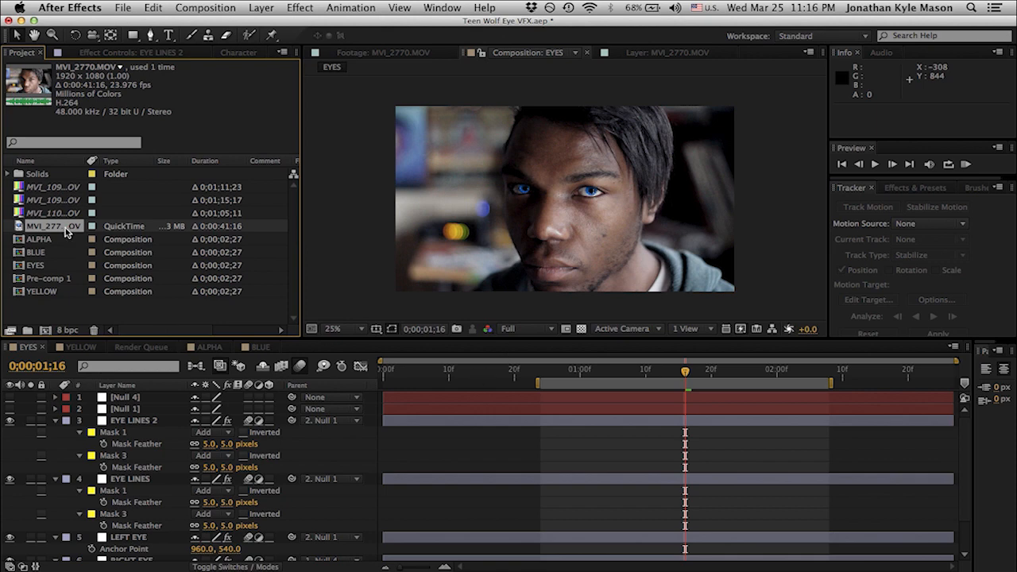
pyautogui.click(45, 329)
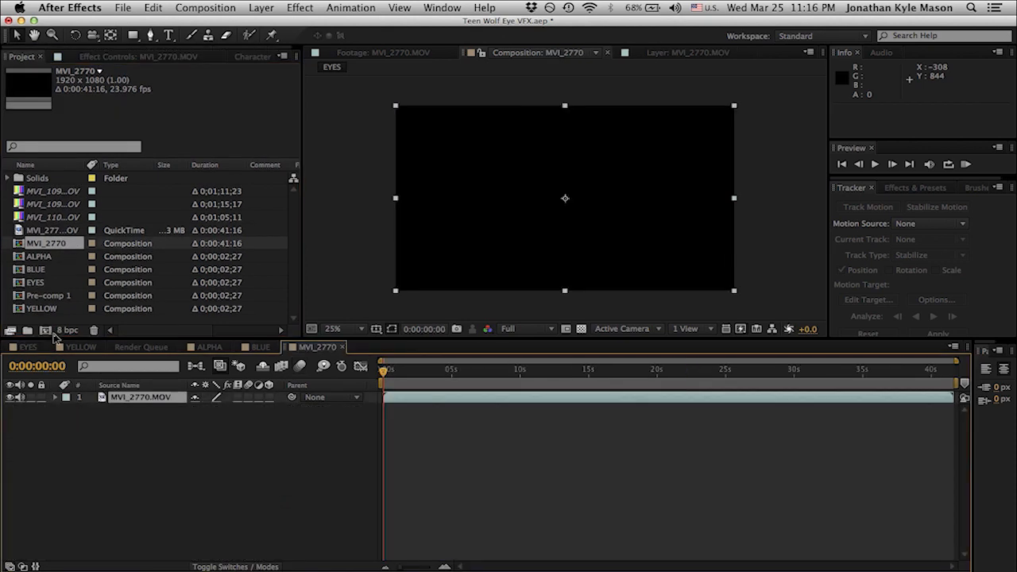
pyautogui.moveTo(383, 371); pyautogui.dragTo(642, 372)
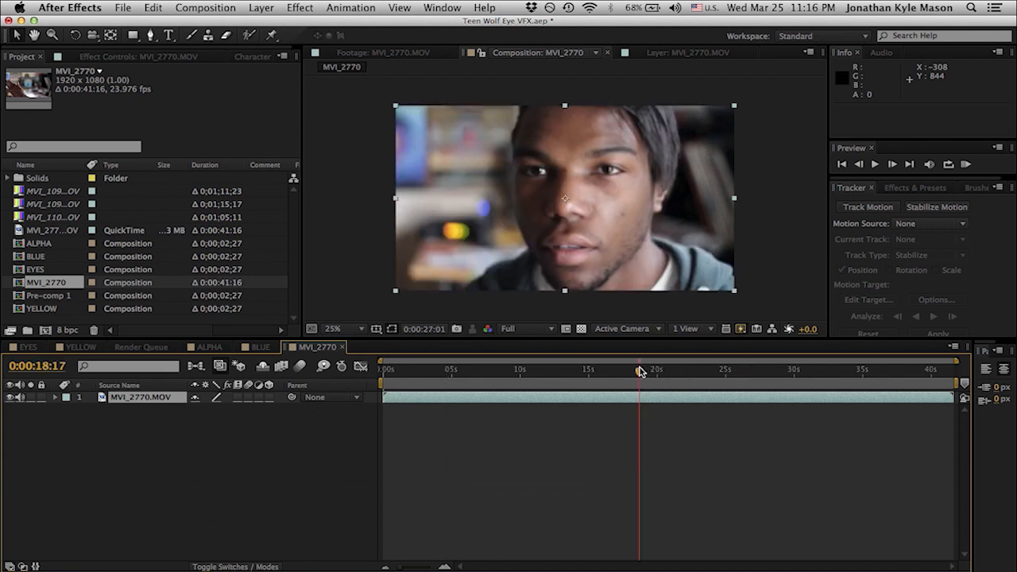
pyautogui.click(658, 375)
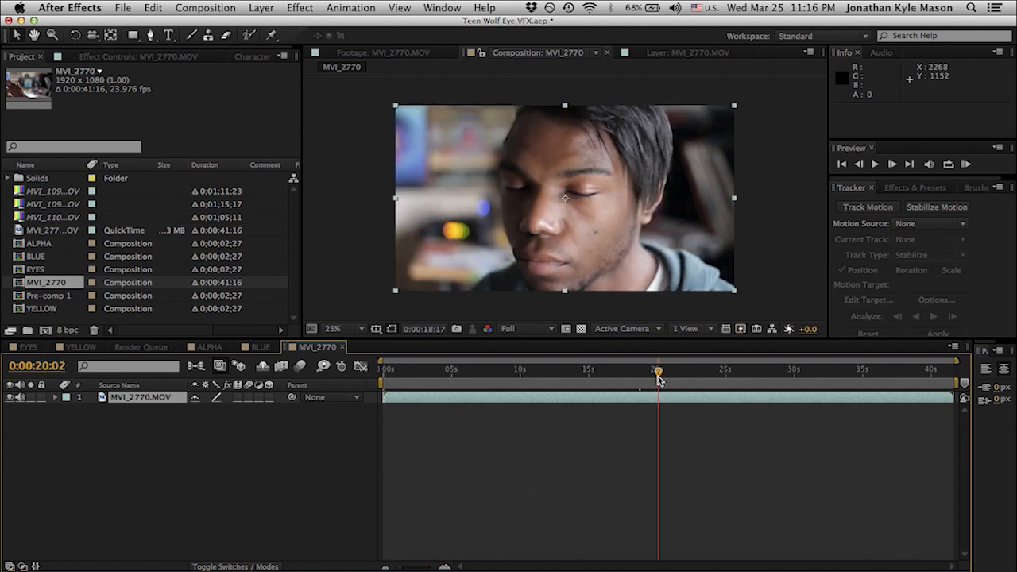
pyautogui.moveTo(660, 380); pyautogui.dragTo(672, 378)
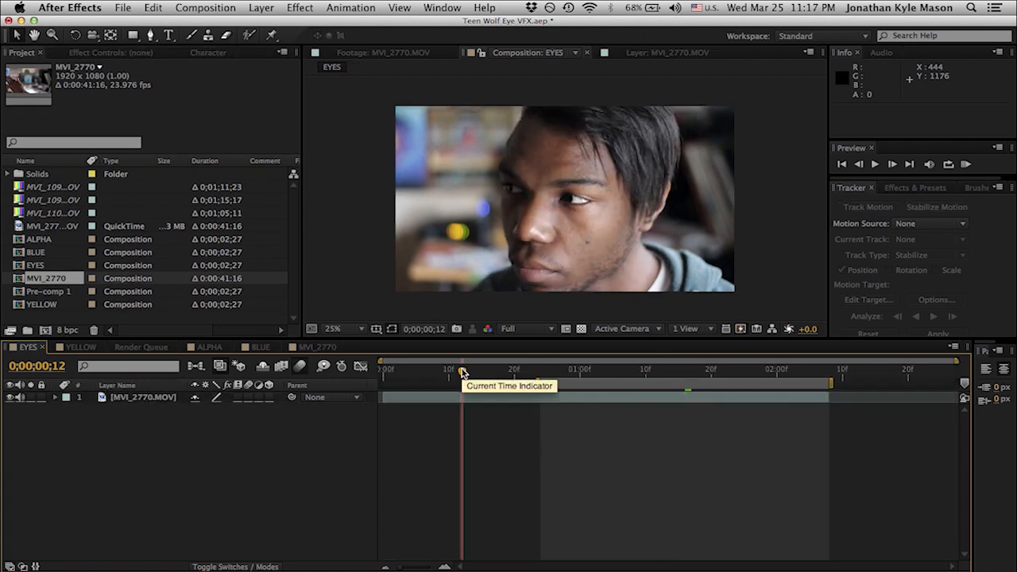
# Move to 0;00;00;24 in the EYES composition and add a null object above the footage.
pyautogui.moveTo(467, 374); pyautogui.dragTo(474, 372)
pyautogui.click(586, 371)
pyautogui.click(573, 371)
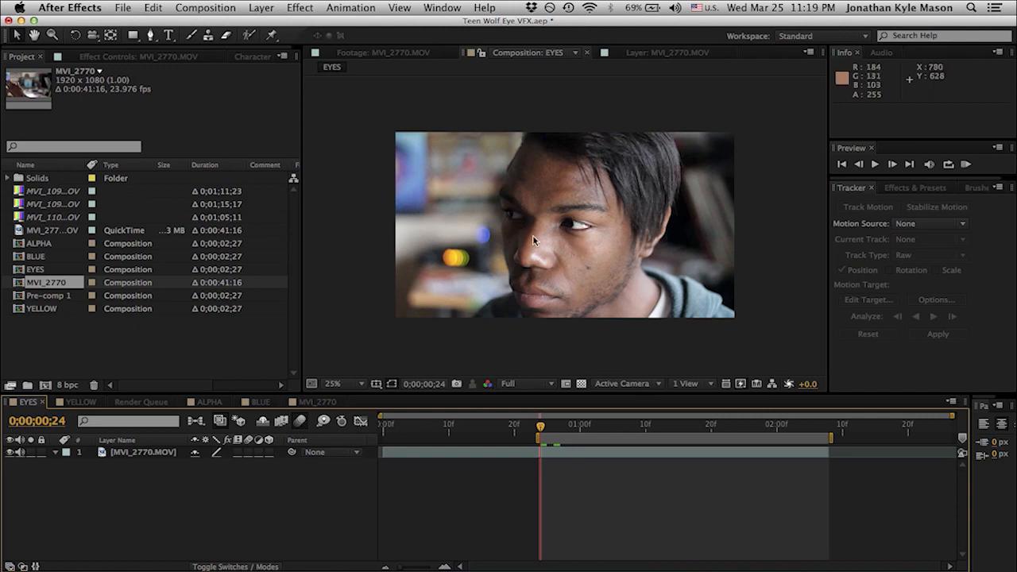
pyautogui.rightClick(252, 493)
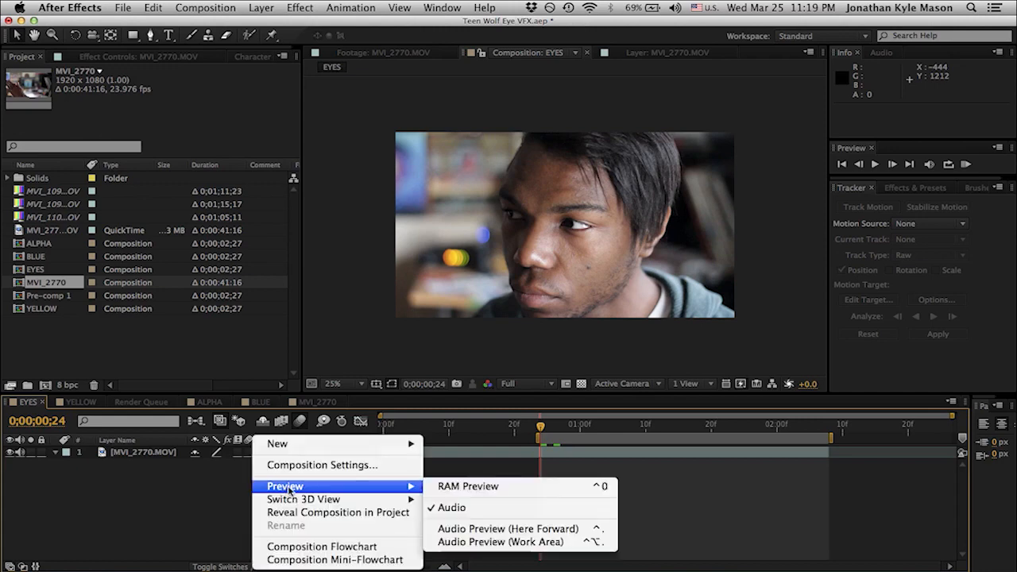
pyautogui.moveTo(397, 445)
pyautogui.click(455, 518)
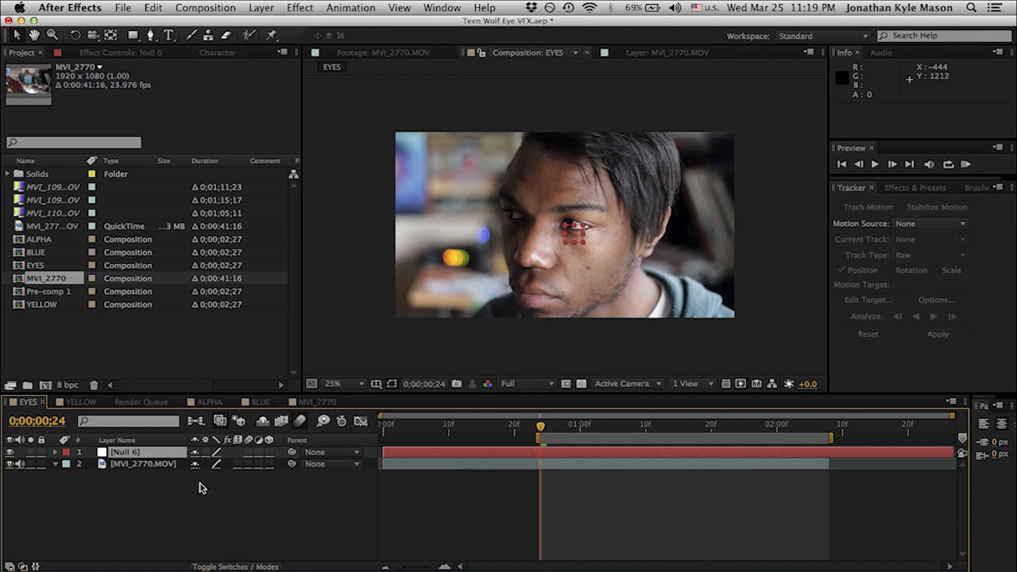
# Start motion tracking on the MVI_2770.MOV layer and place an enlarged Track Point 1 over the subject's left eye.
pyautogui.click(158, 471)
pyautogui.rightClick(158, 470)
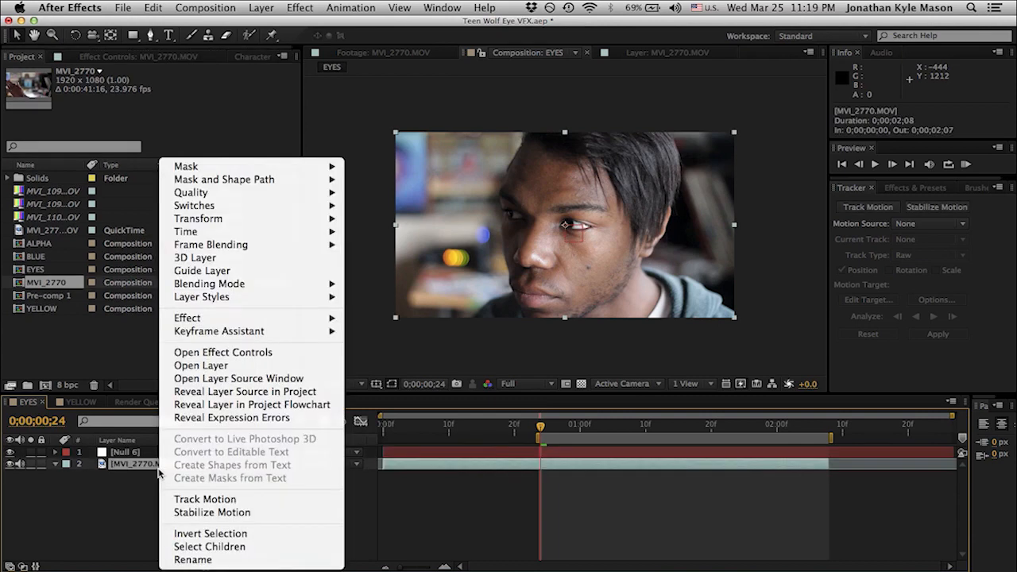
pyautogui.click(207, 498)
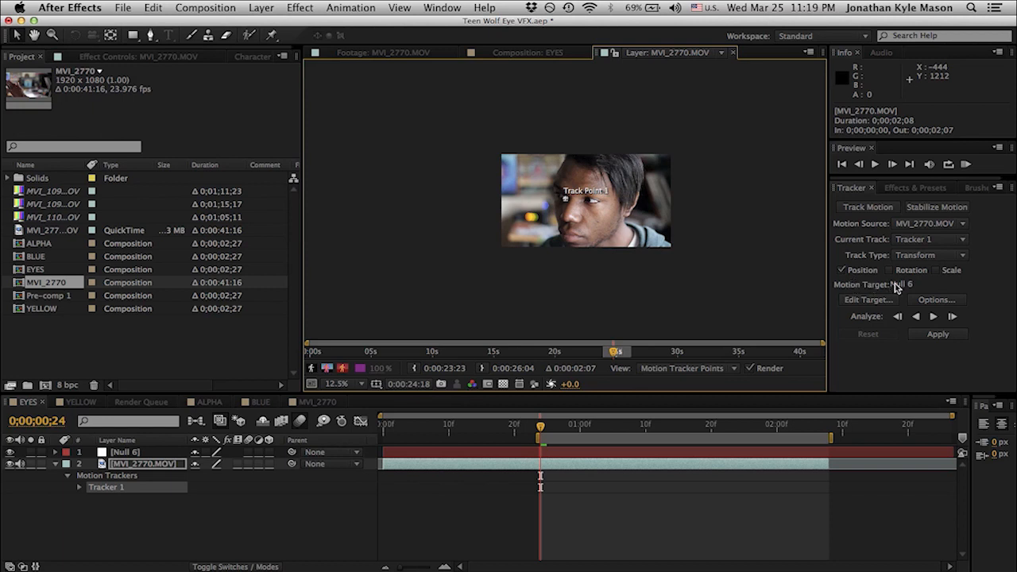
pyautogui.press('.')
pyautogui.press('.')
pyautogui.press('.')
pyautogui.press('.')
pyautogui.press('.')
pyautogui.press('.')
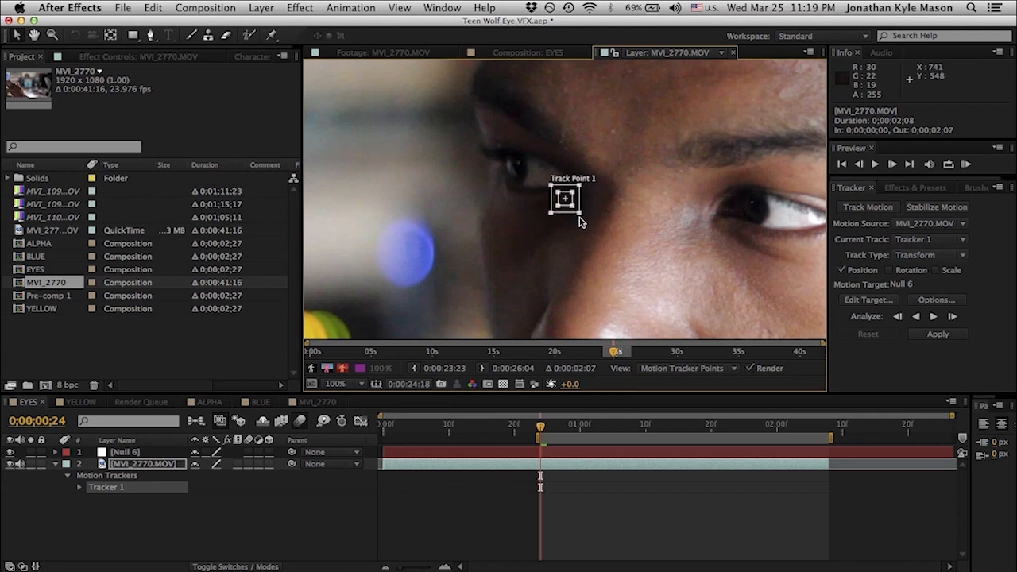
pyautogui.moveTo(583, 220); pyautogui.dragTo(772, 240)
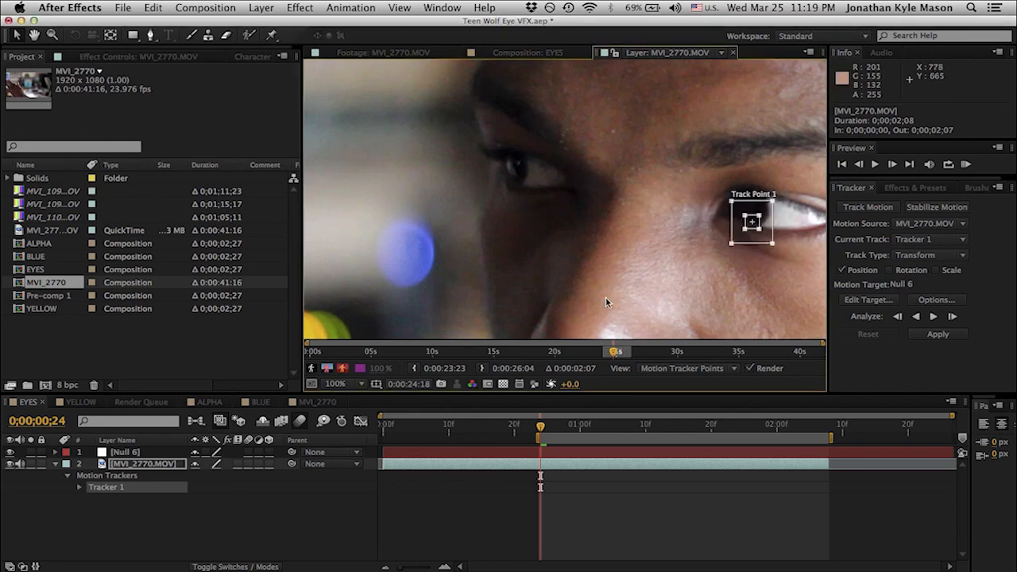
pyautogui.moveTo(645, 284); pyautogui.dragTo(465, 238)
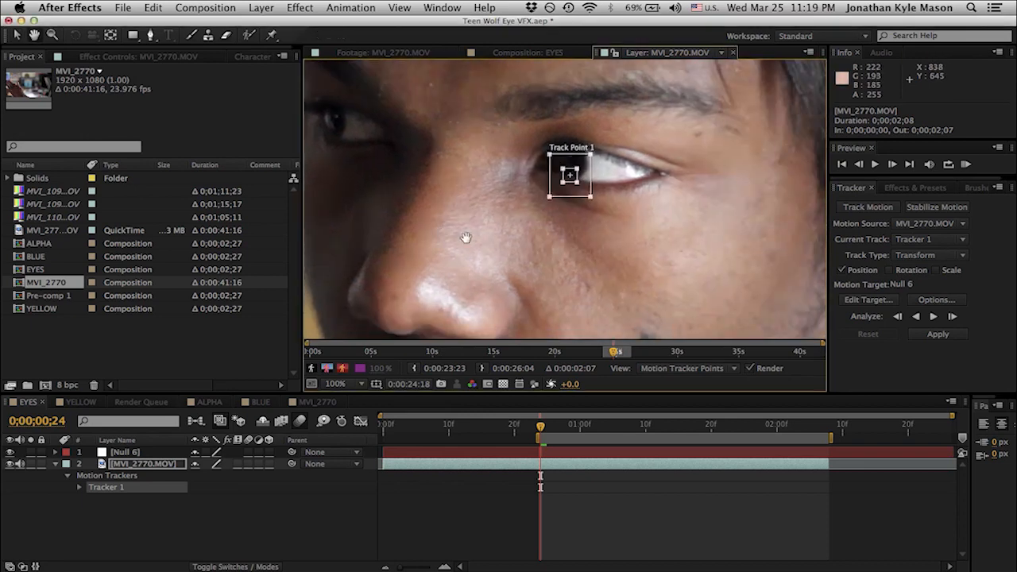
# Move to 0;00;00;26 and reposition Track Point 1 on the left eye's iris.
pyautogui.click(542, 427)
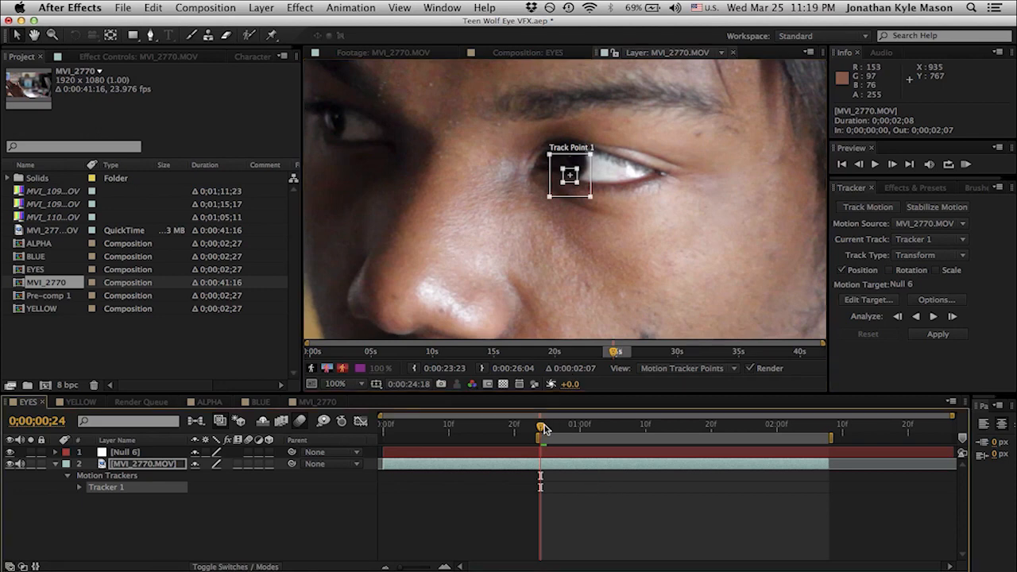
pyautogui.moveTo(543, 429); pyautogui.dragTo(559, 429)
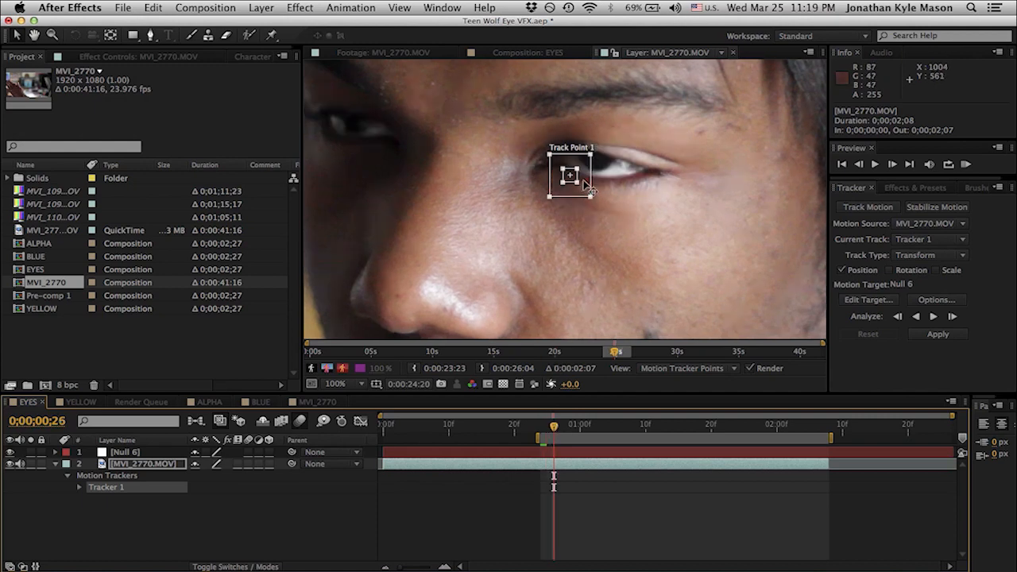
pyautogui.moveTo(584, 181); pyautogui.dragTo(613, 176)
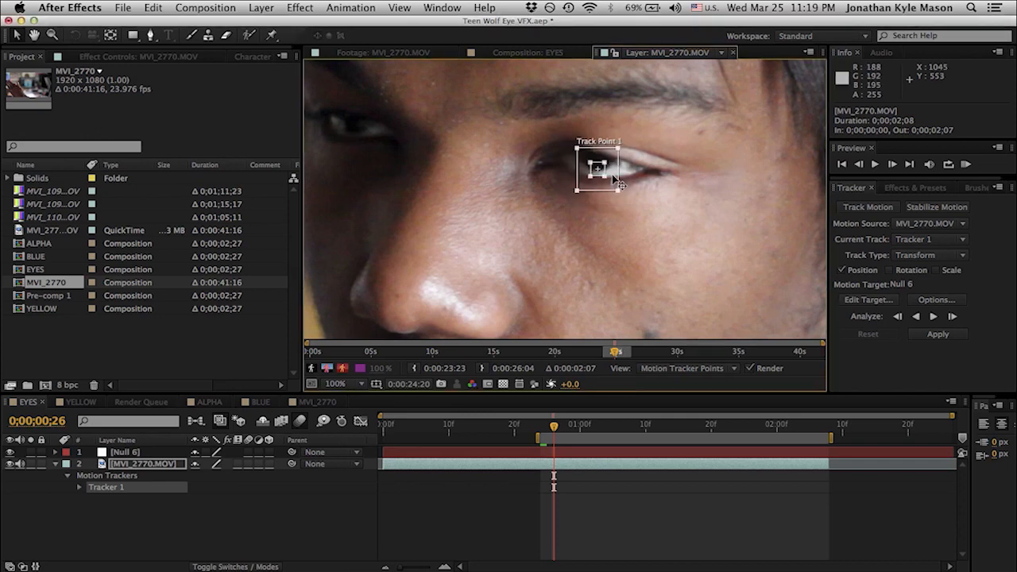
# Analyze the left eye track forward one frame at a time through 0;00;02;06.
pyautogui.click(952, 317)
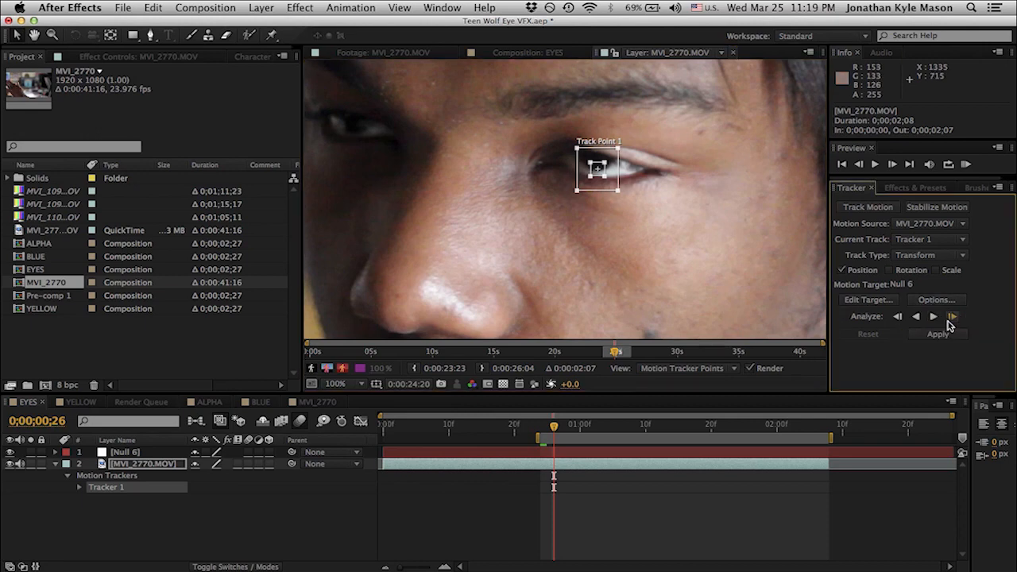
pyautogui.click(950, 320)
pyautogui.click(950, 319)
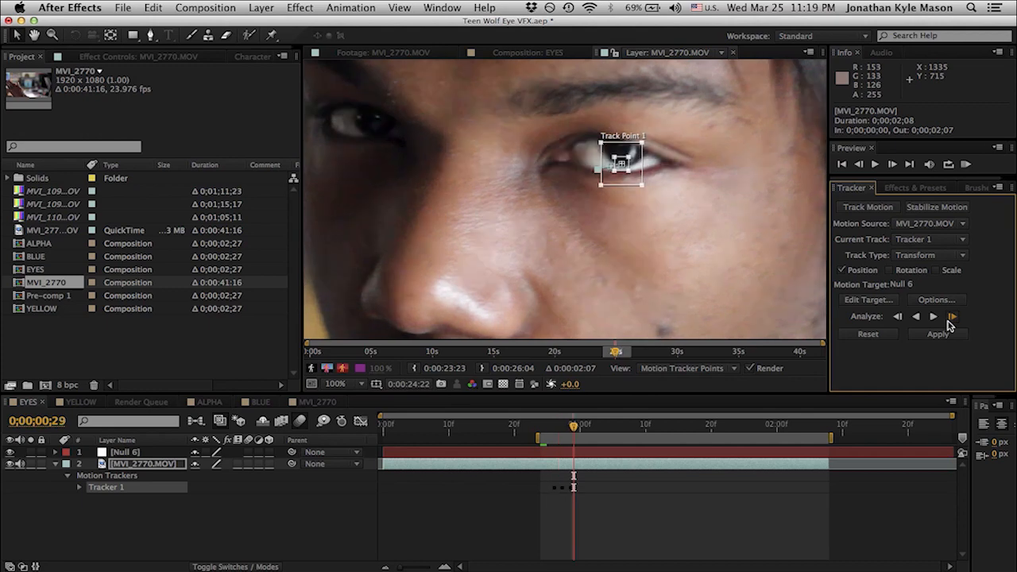
pyautogui.click(951, 319)
pyautogui.click(951, 320)
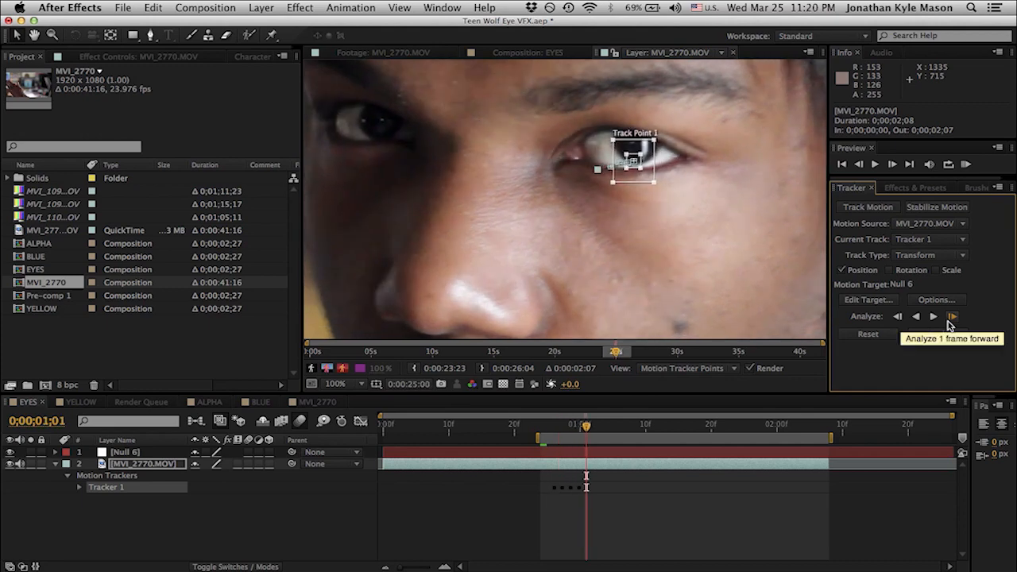
pyautogui.click(951, 320)
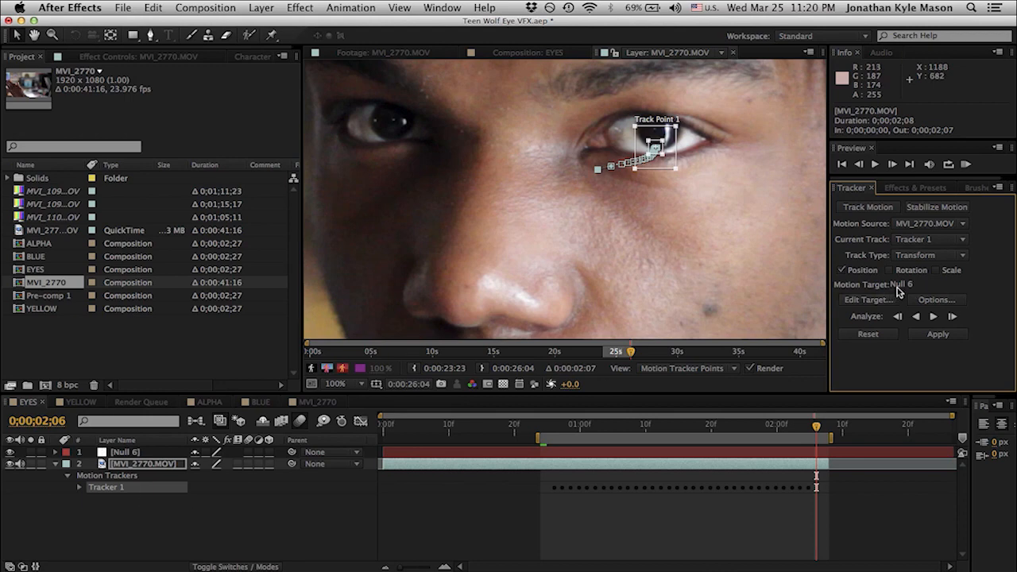
# Apply the left eye tracking data to the Null 6 layer.
pyautogui.click(934, 334)
pyautogui.click(139, 140)
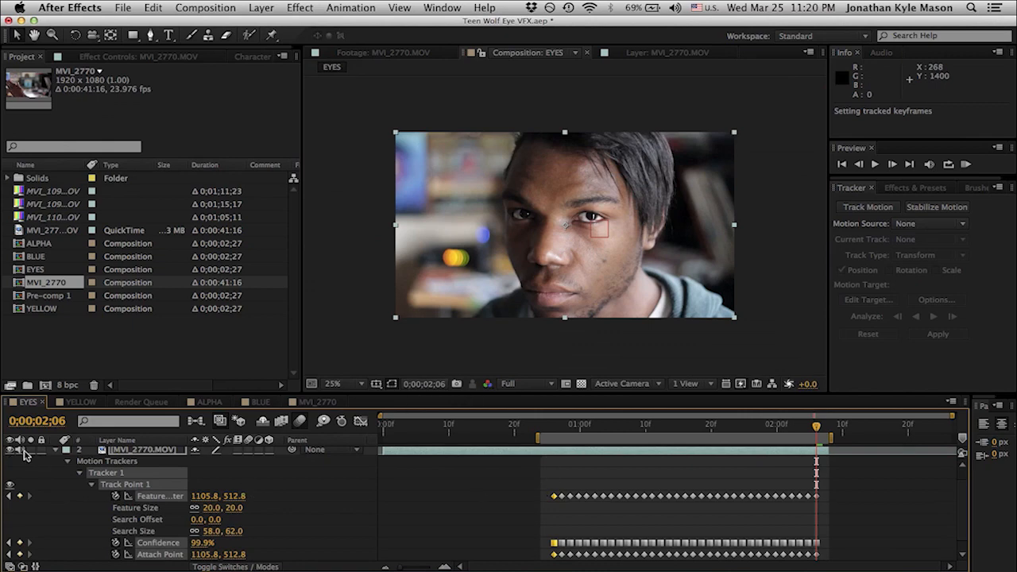
pyautogui.press('super+alt+shift+y')
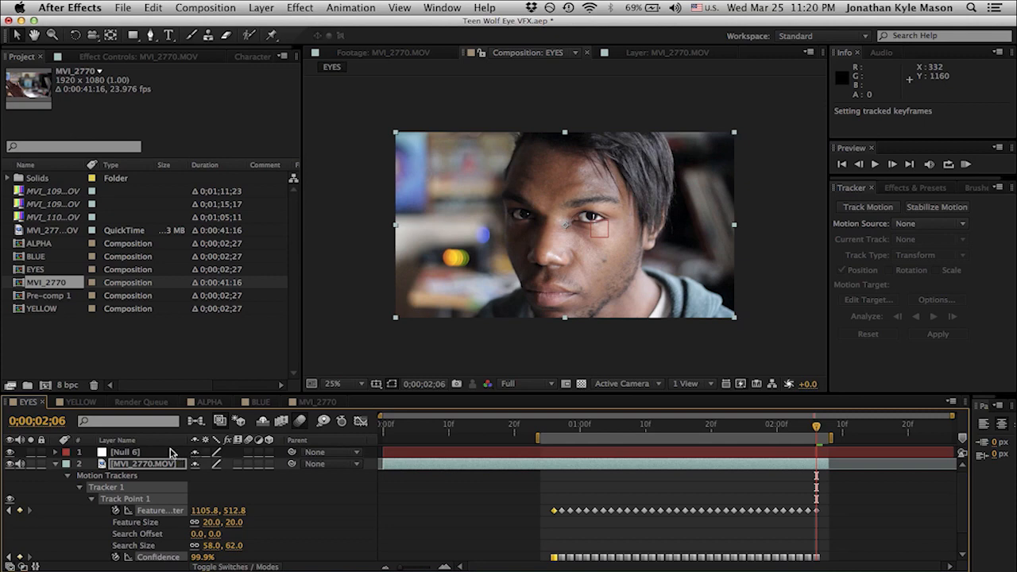
# Rename the Null 6 layer as LEFT EYE NULL and collapse the footage layer's tracker properties.
pyautogui.click(135, 455)
pyautogui.press('Return')
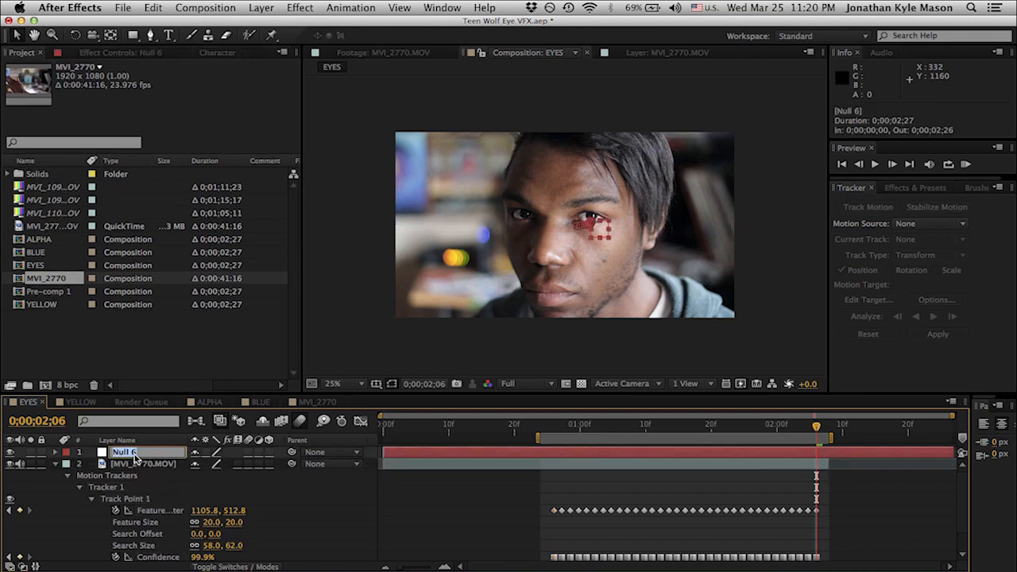
pyautogui.write('LEFT EYE NULL')
pyautogui.press('Return')
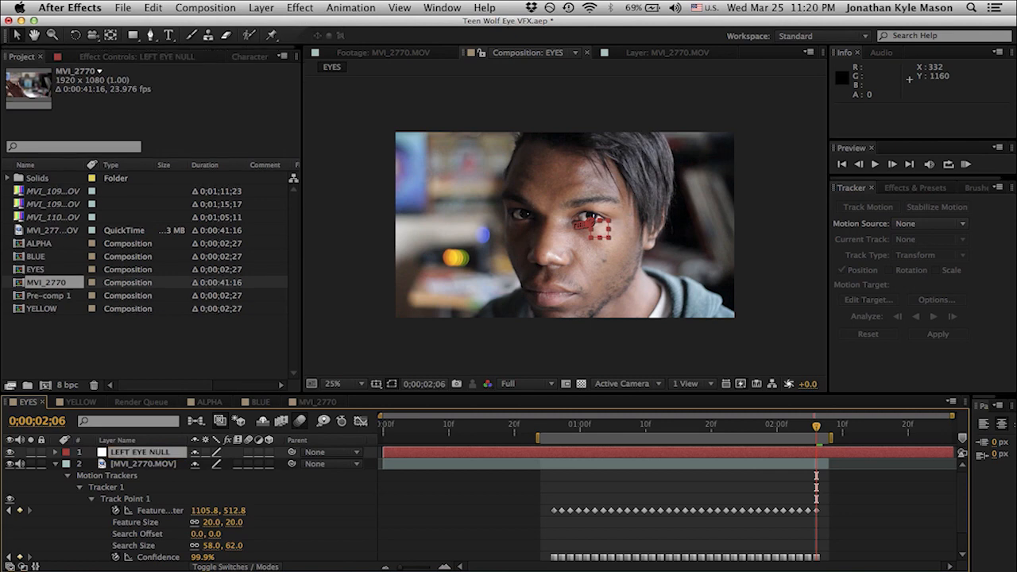
pyautogui.click(60, 465)
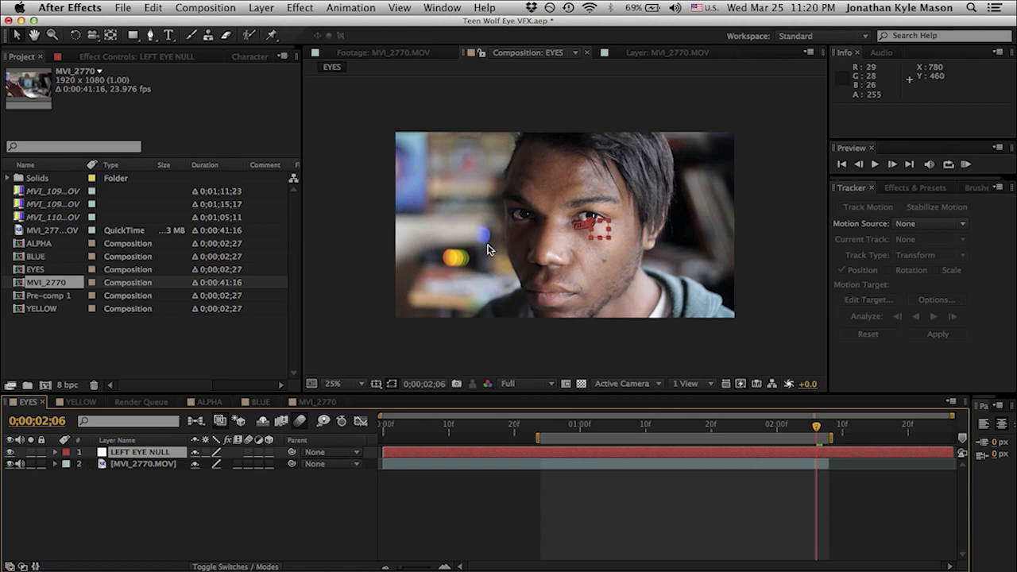
# Add a second null object to the EYES composition.
pyautogui.rightClick(223, 502)
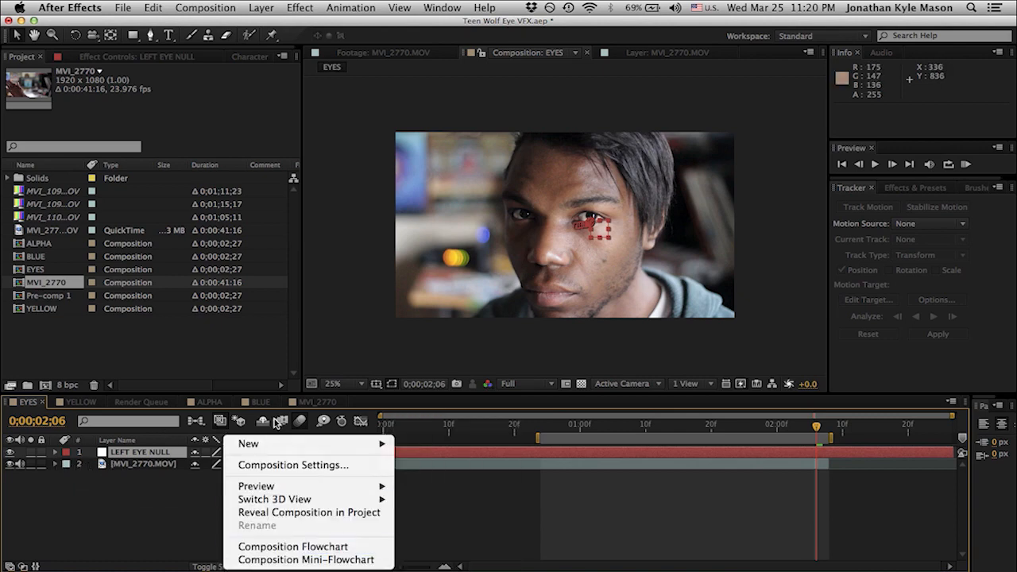
pyautogui.moveTo(272, 443)
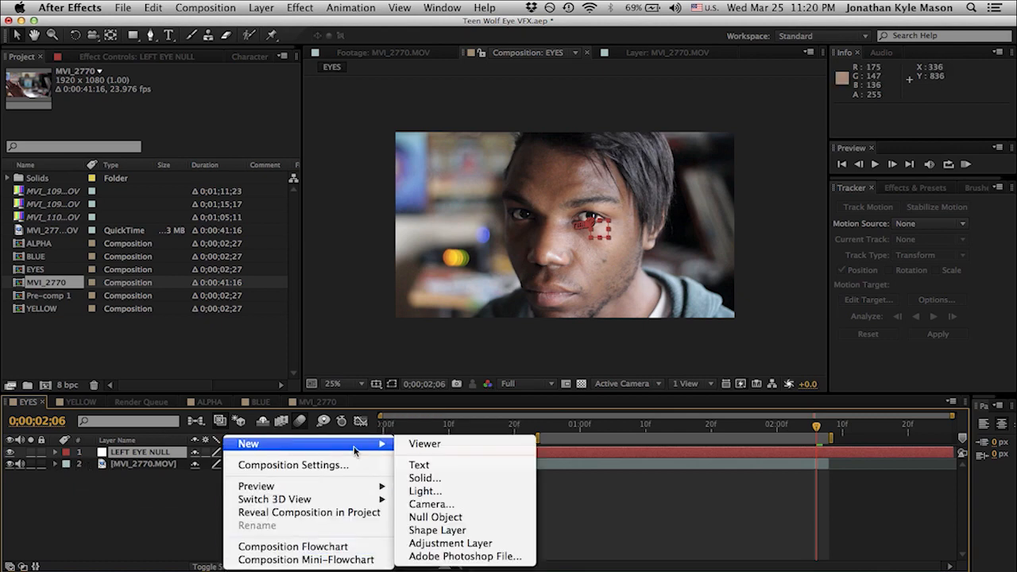
pyautogui.click(430, 517)
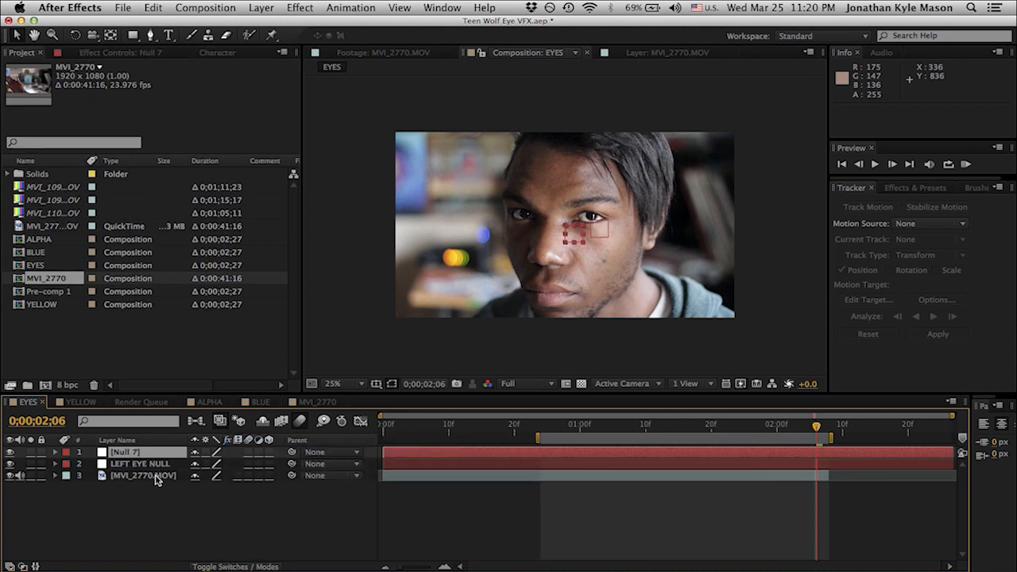
# Track the subject's right eye on the MVI_2770.MOV layer, placing Track Point 1 on it at 0;00;00;26 and analyzing forward.
pyautogui.click(155, 475)
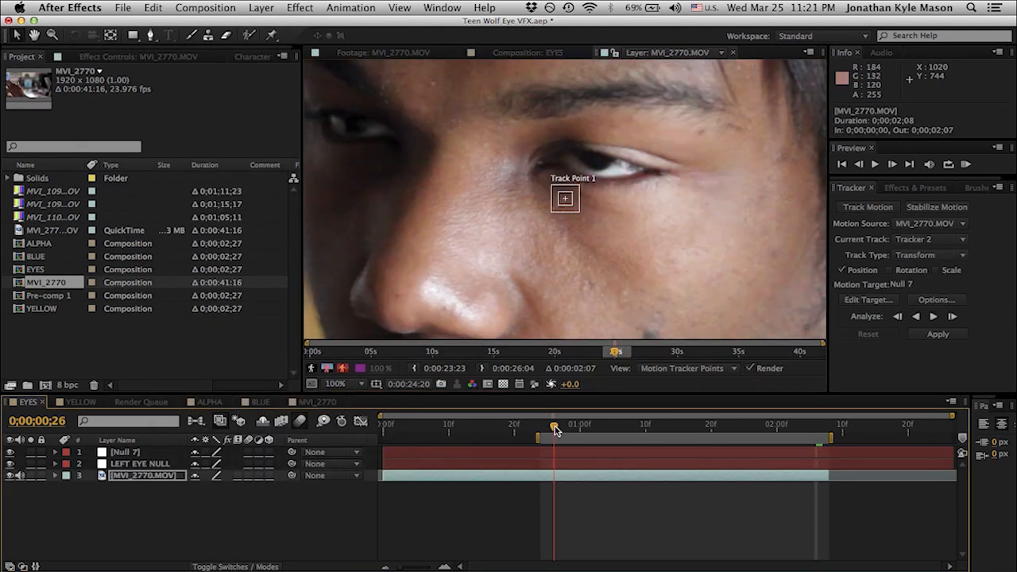
pyautogui.moveTo(561, 196); pyautogui.dragTo(352, 131)
pyautogui.click(933, 316)
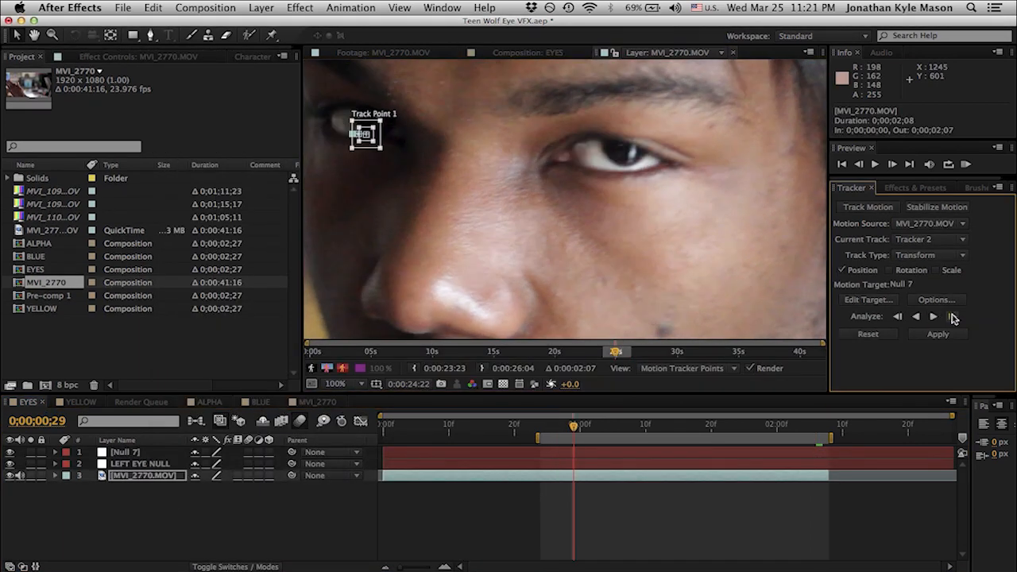
# Apply the right eye tracking data to Null 7 and rename that layer RIGHT EYE NULL.
pyautogui.click(938, 333)
pyautogui.click(154, 136)
pyautogui.press('Return')
pyautogui.write('RIGHT EYE NU')
pyautogui.press('Return')
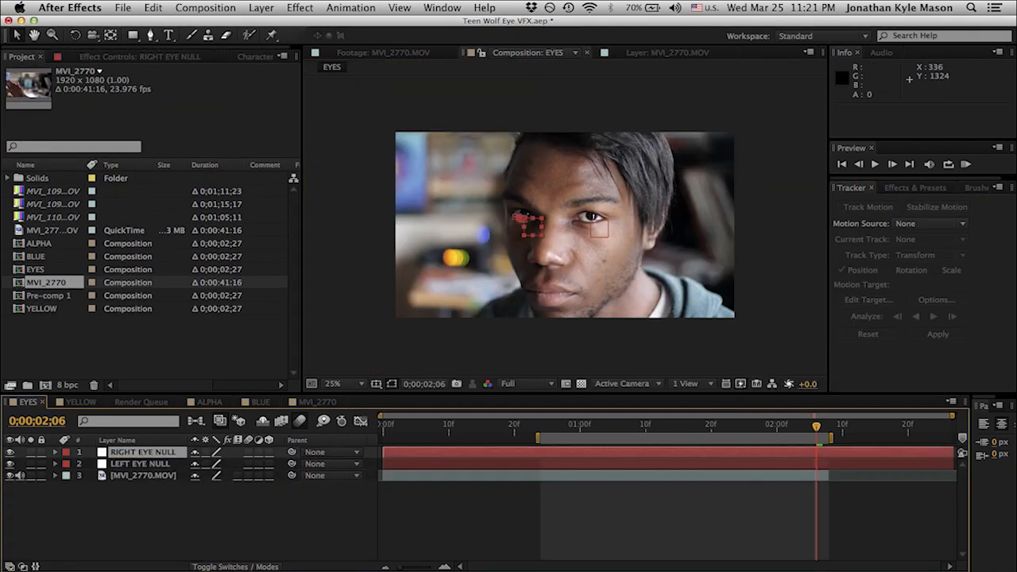
# Hide the RIGHT EYE NULL and LEFT EYE NULL layers.
pyautogui.click(249, 499)
pyautogui.click(10, 453)
pyautogui.click(11, 463)
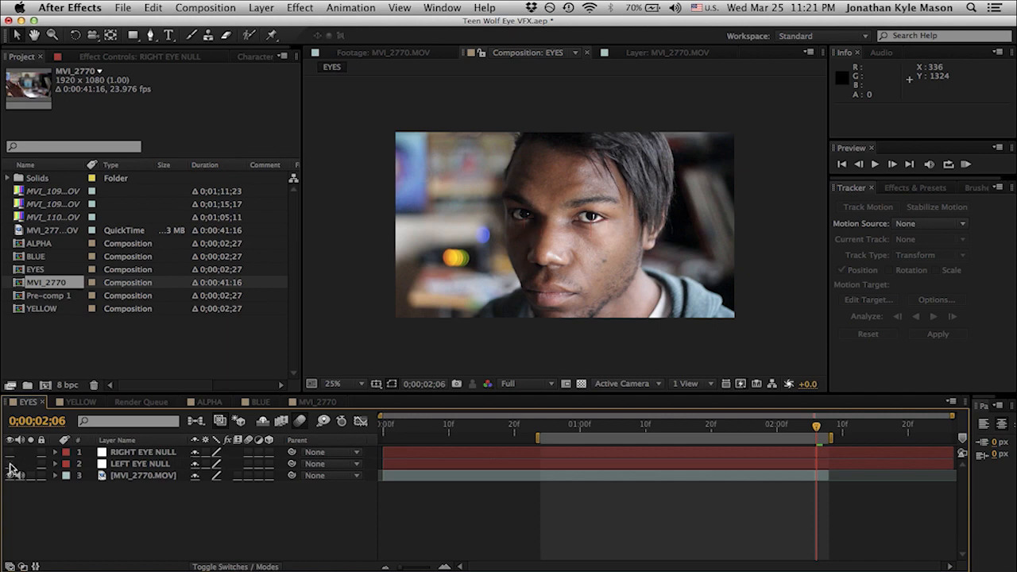
# Add an adjustment layer to the EYES composition with the playhead at 0;00;01;01, where the left eye is clearly open.
pyautogui.moveTo(577, 423)
pyautogui.mouseDown()
pyautogui.moveTo(535, 429)
pyautogui.moveTo(586, 427)
pyautogui.mouseUp()
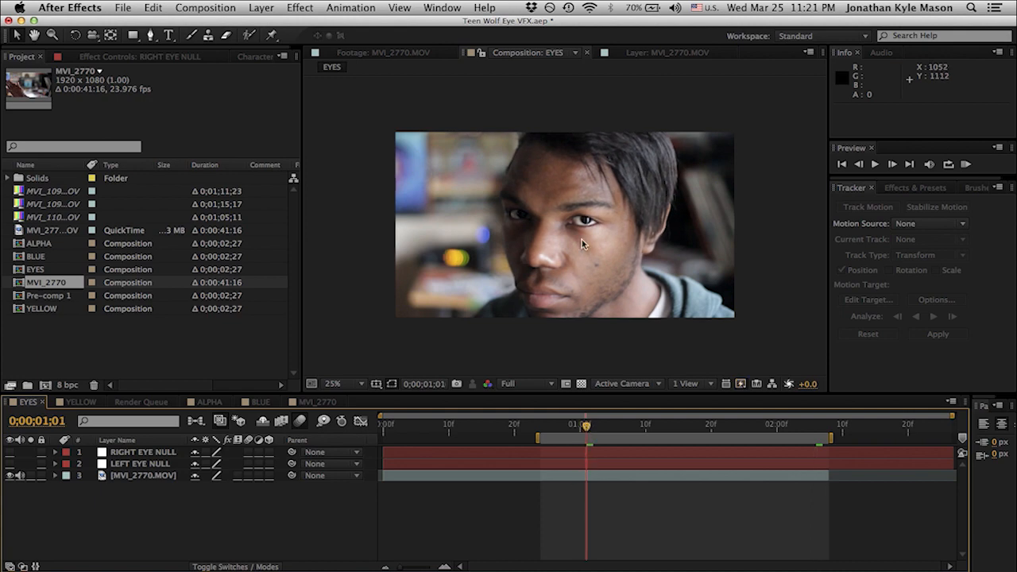
pyautogui.press('.')
pyautogui.press('.')
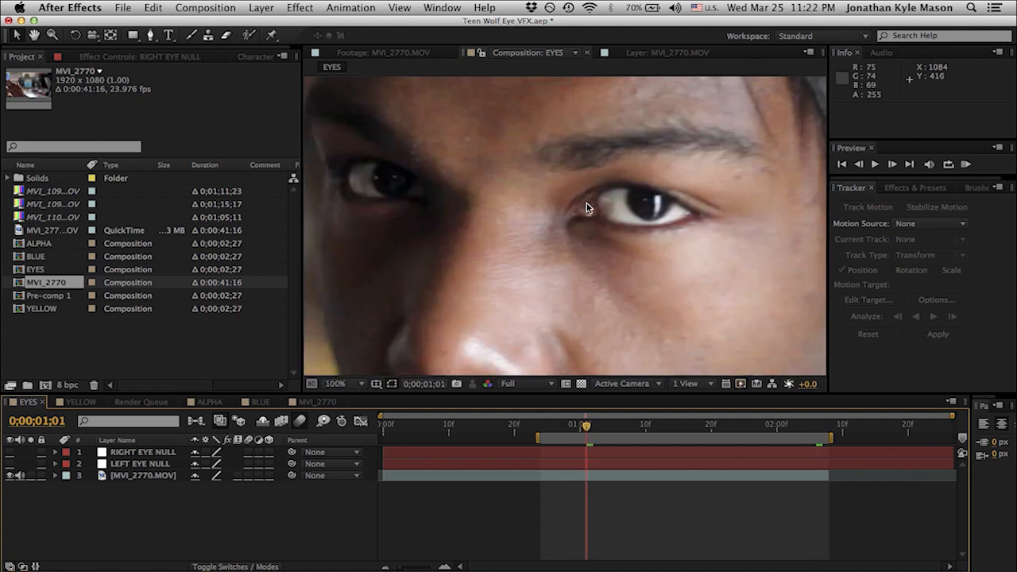
pyautogui.moveTo(586, 208); pyautogui.dragTo(636, 213)
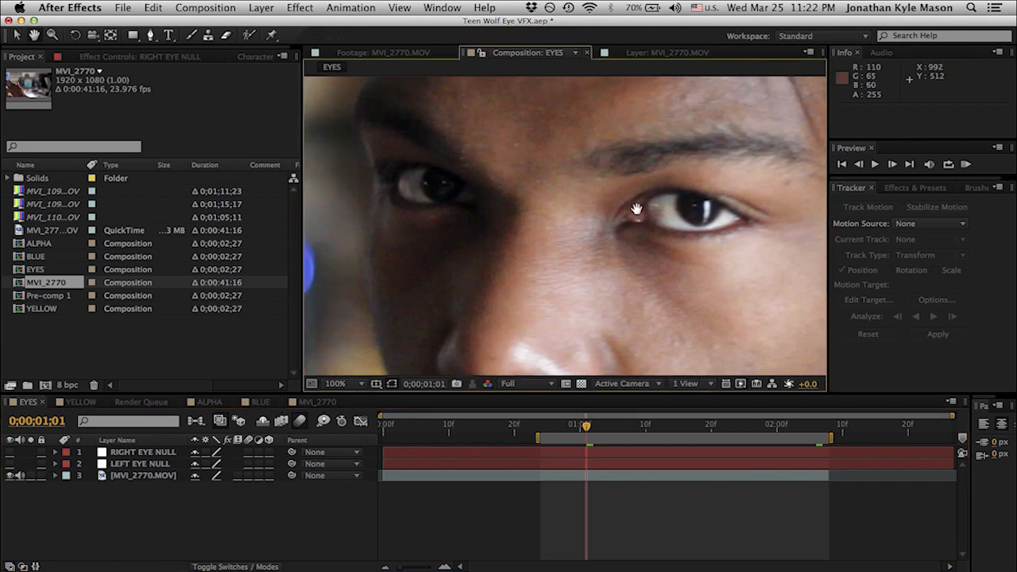
pyautogui.rightClick(570, 499)
pyautogui.moveTo(611, 444)
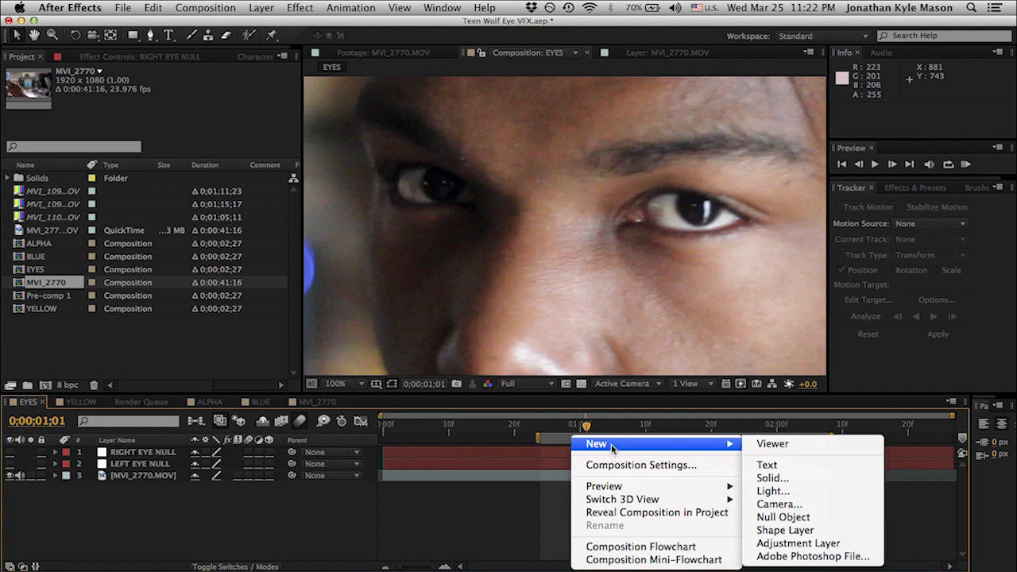
pyautogui.click(784, 544)
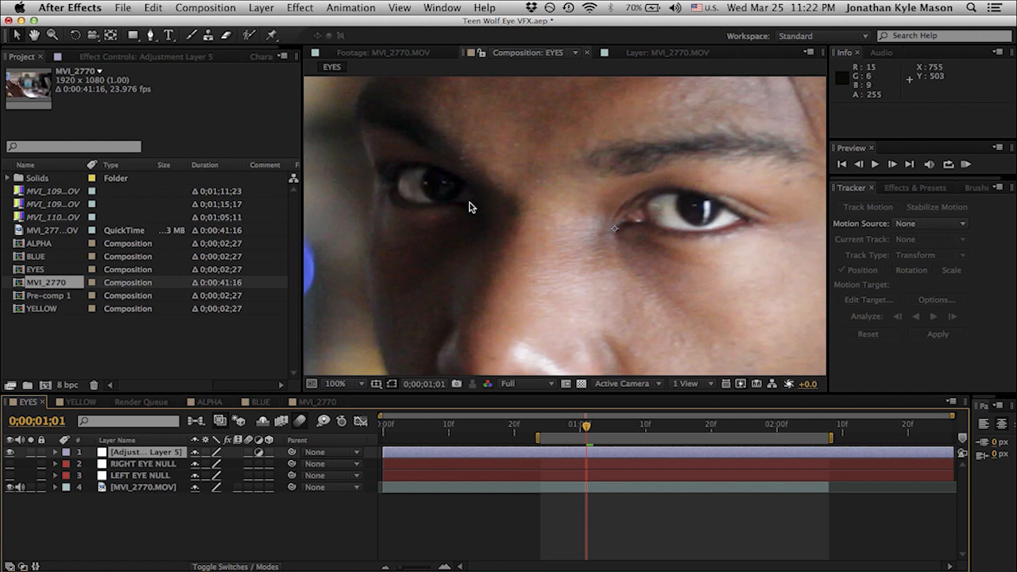
# Draw a closed four-point curved mask around the subject's left iris on the adjustment layer with the Pen tool, refining its points and handles.
pyautogui.click(153, 40)
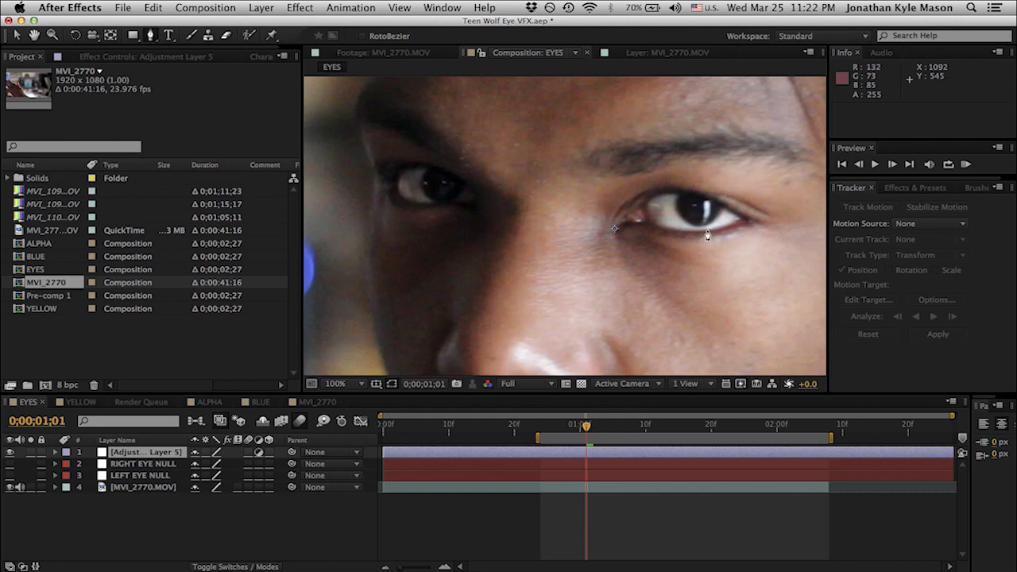
pyautogui.click(679, 194)
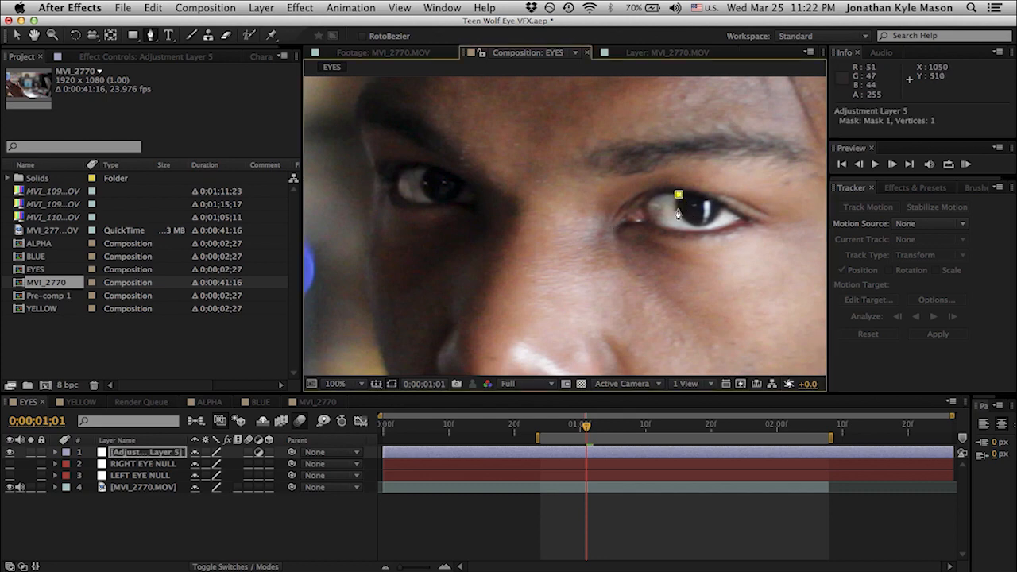
pyautogui.moveTo(685, 221); pyautogui.dragTo(696, 225)
pyautogui.moveTo(678, 193); pyautogui.dragTo(448, 243)
pyautogui.press('v')
pyautogui.press('.')
pyautogui.moveTo(557, 210); pyautogui.dragTo(563, 209)
pyautogui.click(641, 230)
pyautogui.click(627, 265)
pyautogui.moveTo(570, 262); pyautogui.dragTo(589, 273)
pyautogui.moveTo(607, 287); pyautogui.dragTo(622, 268)
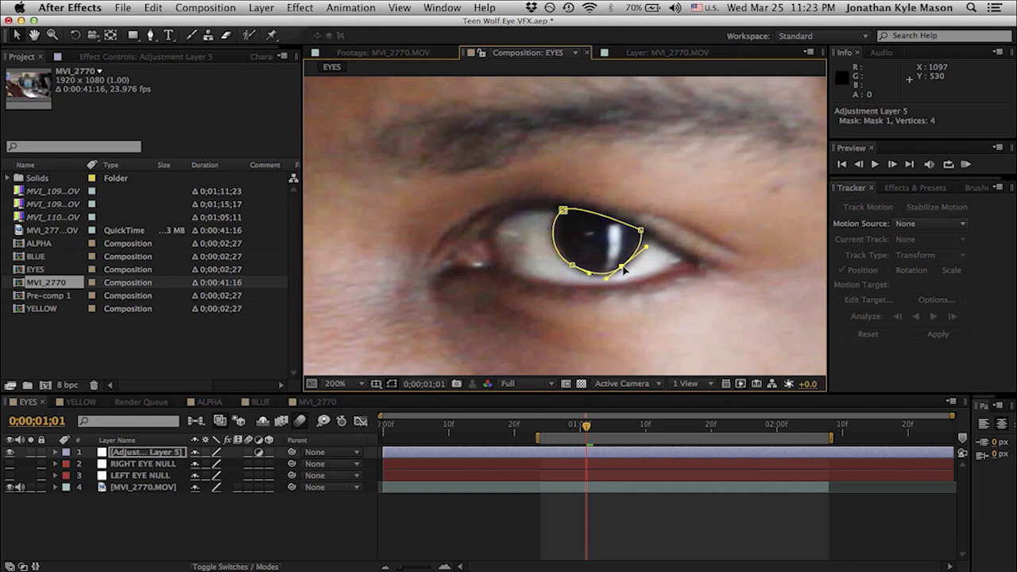
# Inspect the fit of the left iris mask at close range and against the whole face.
pyautogui.press(',')
pyautogui.press(',')
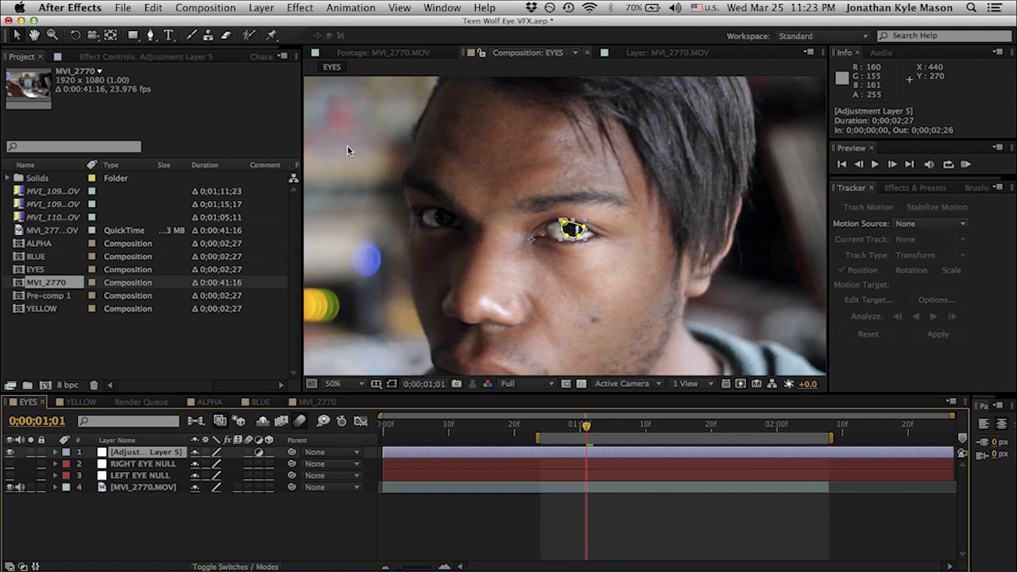
pyautogui.press('.')
pyautogui.press('.')
pyautogui.press('.')
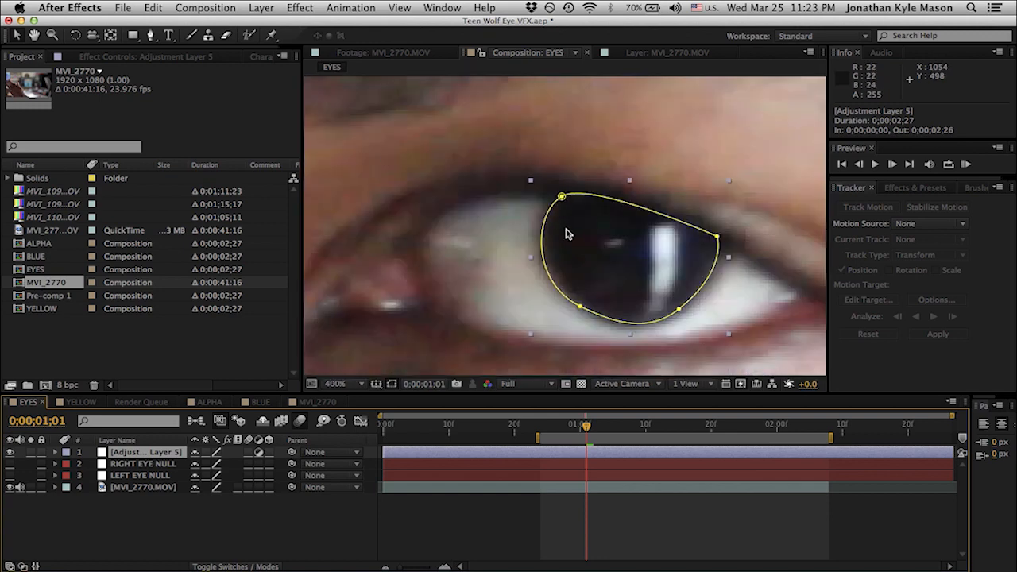
pyautogui.press(',')
pyautogui.press(',')
pyautogui.press(',')
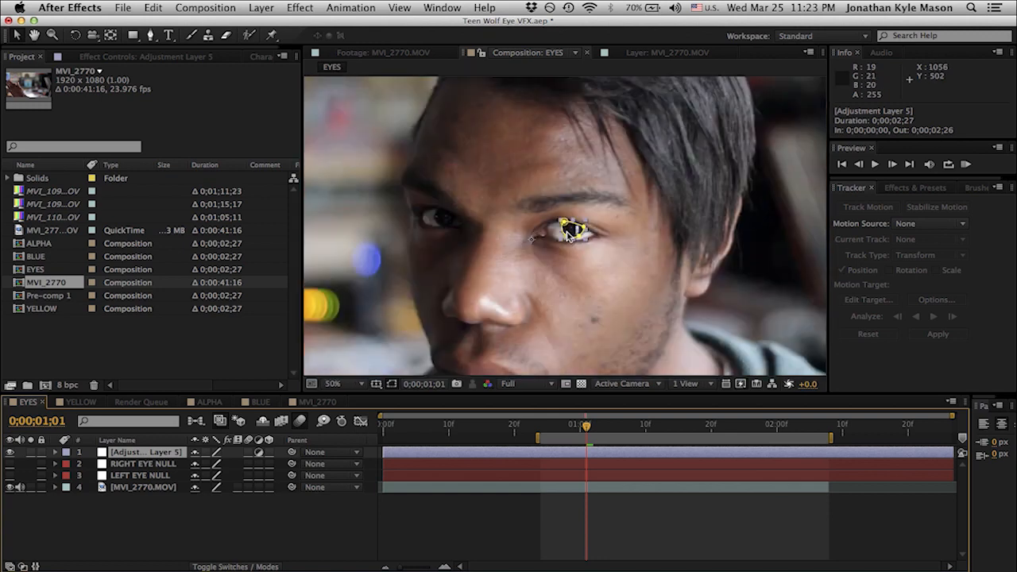
pyautogui.press('.')
pyautogui.press('.')
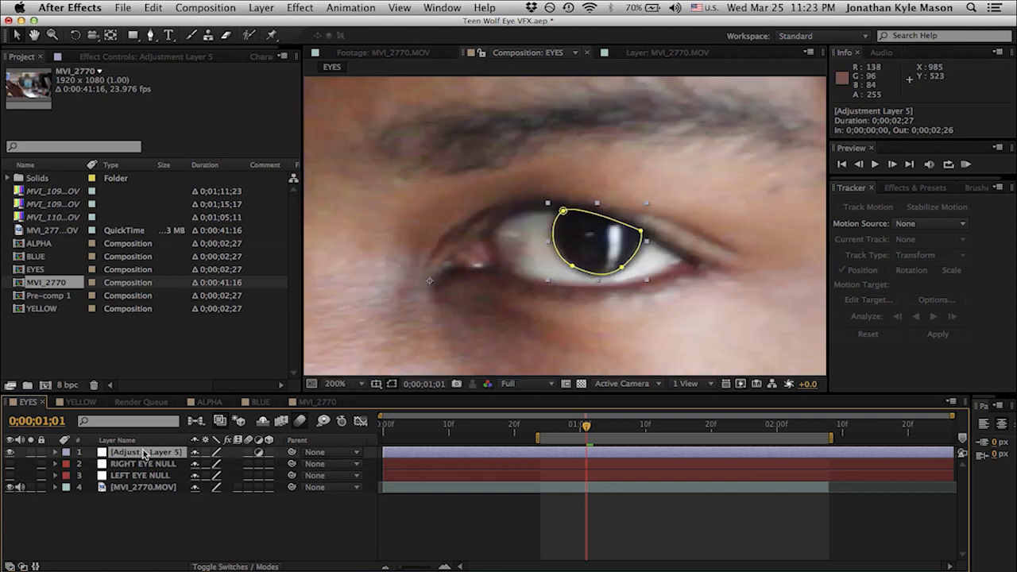
# Parent the masked adjustment layer to LEFT EYE NULL and rename it LEFT.
pyautogui.moveTo(293, 455); pyautogui.dragTo(171, 478)
pyautogui.press('Return')
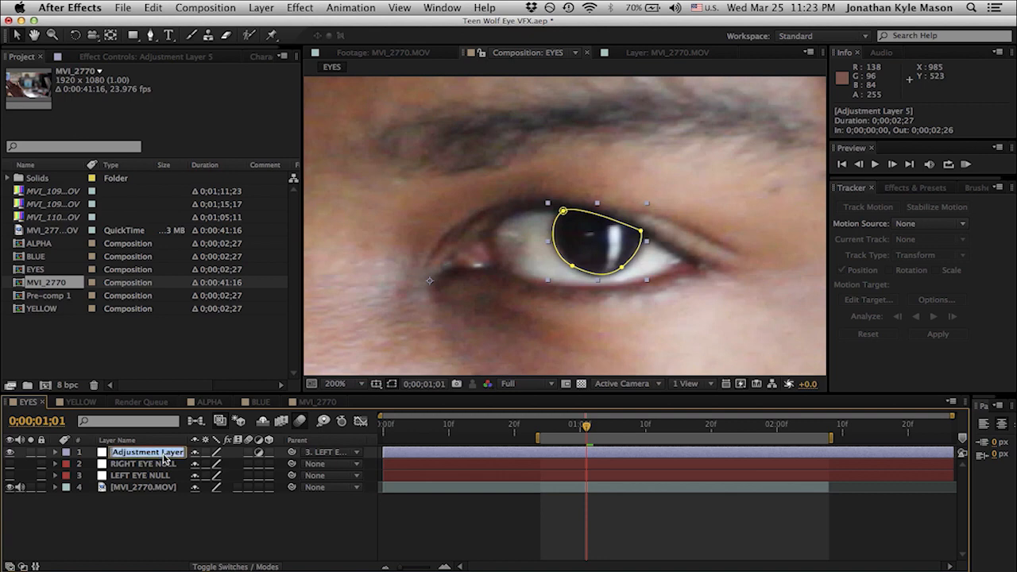
pyautogui.write('LEFT')
pyautogui.press('Return')
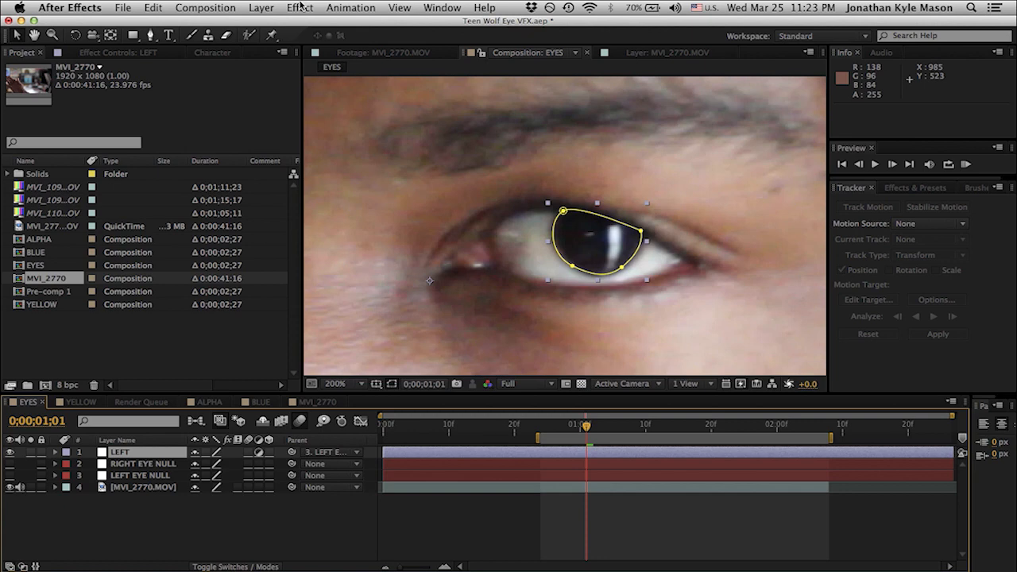
# Apply the Curves effect to the LEFT layer and raise the middle of the RGB curve steeply to brighten the iris.
pyautogui.click(300, 7)
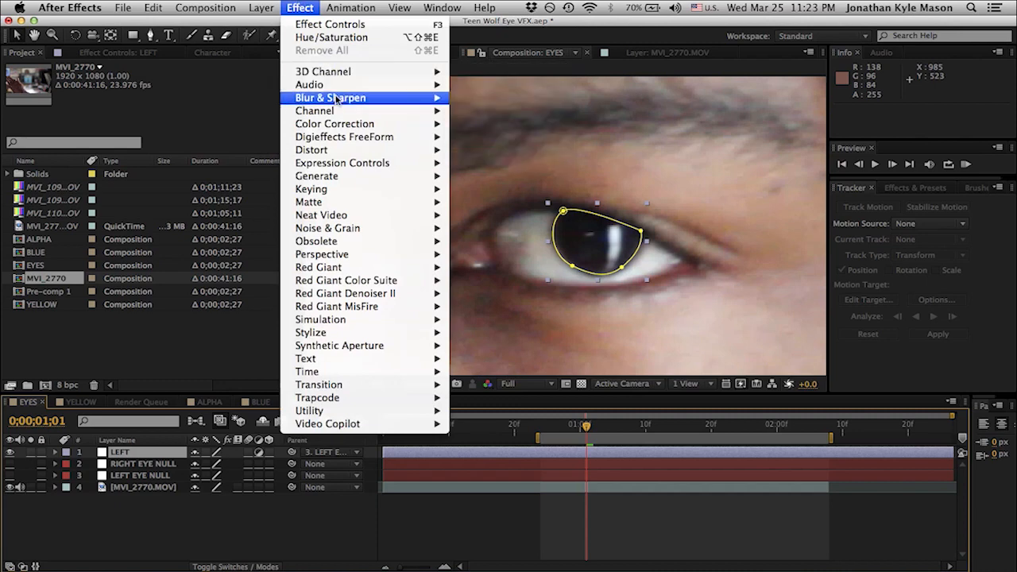
pyautogui.moveTo(441, 124)
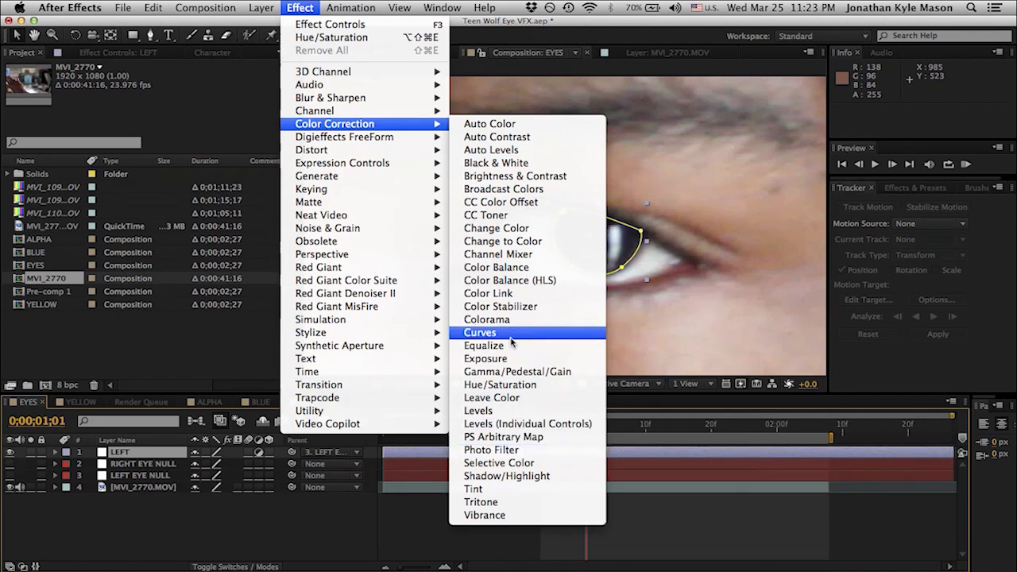
pyautogui.click(510, 341)
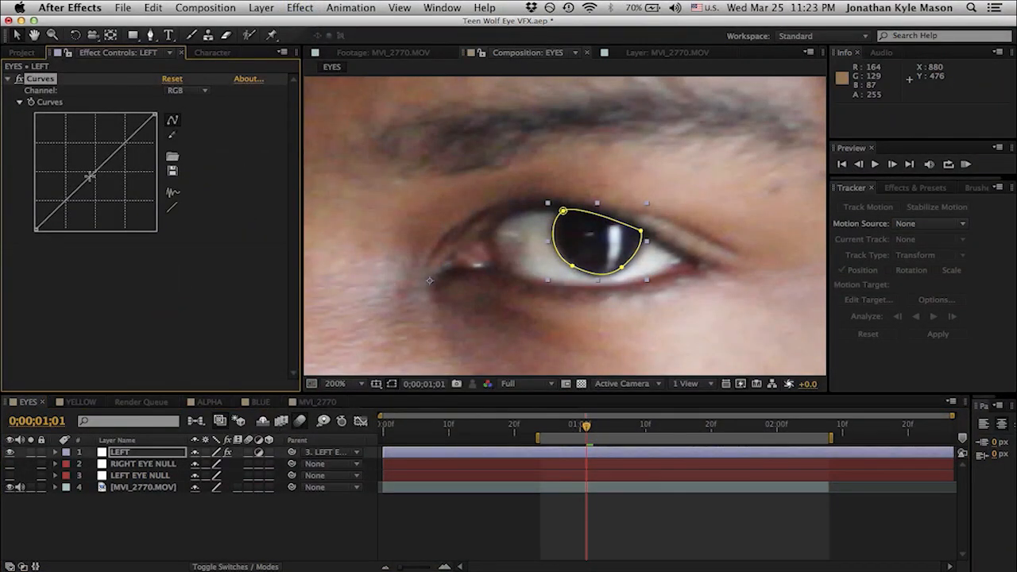
pyautogui.moveTo(90, 177); pyautogui.dragTo(71, 147)
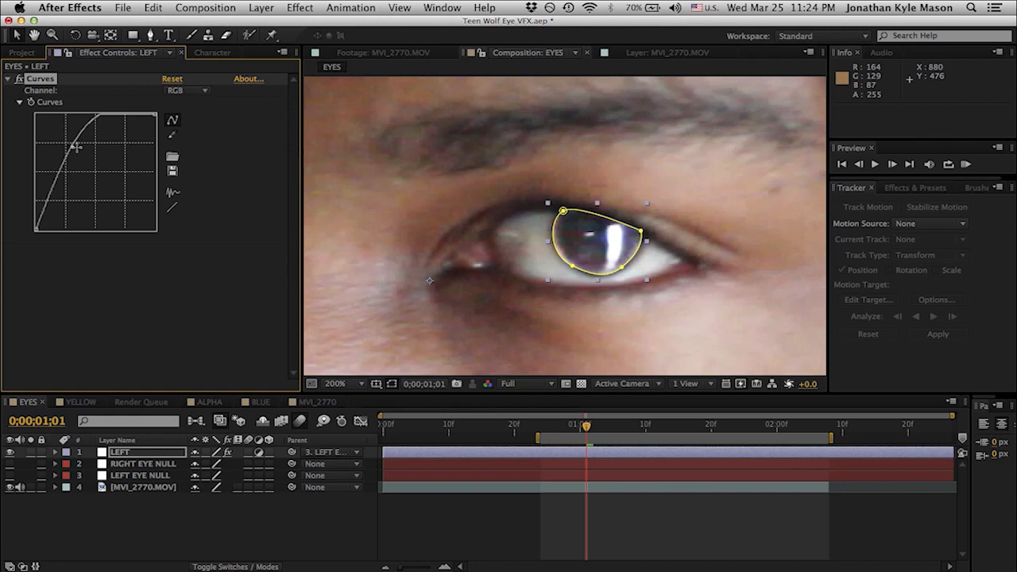
# Switch the Curves effect to the Alpha channel and raise the middle of its curve, then deselect the layer.
pyautogui.click(187, 93)
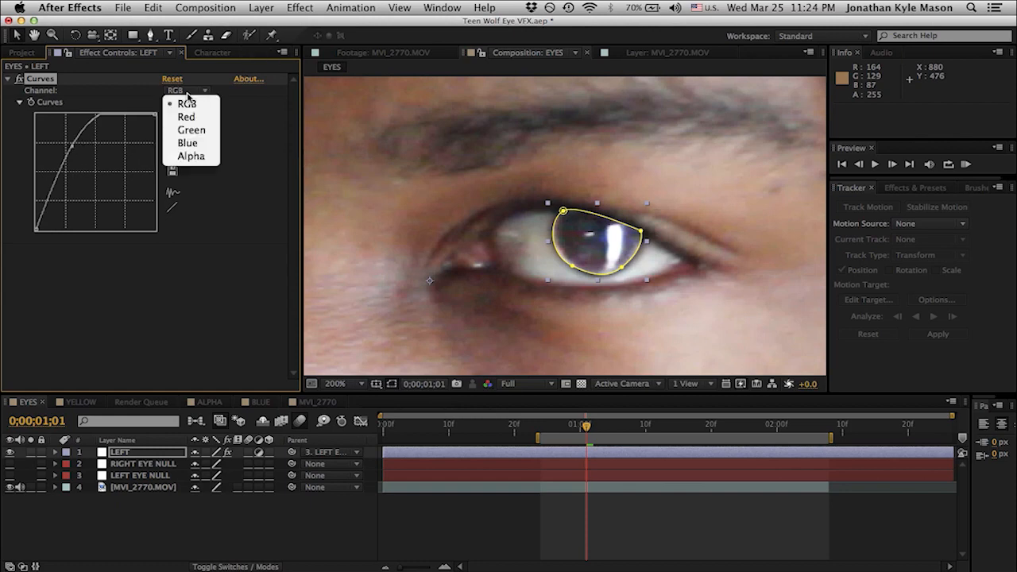
pyautogui.click(193, 156)
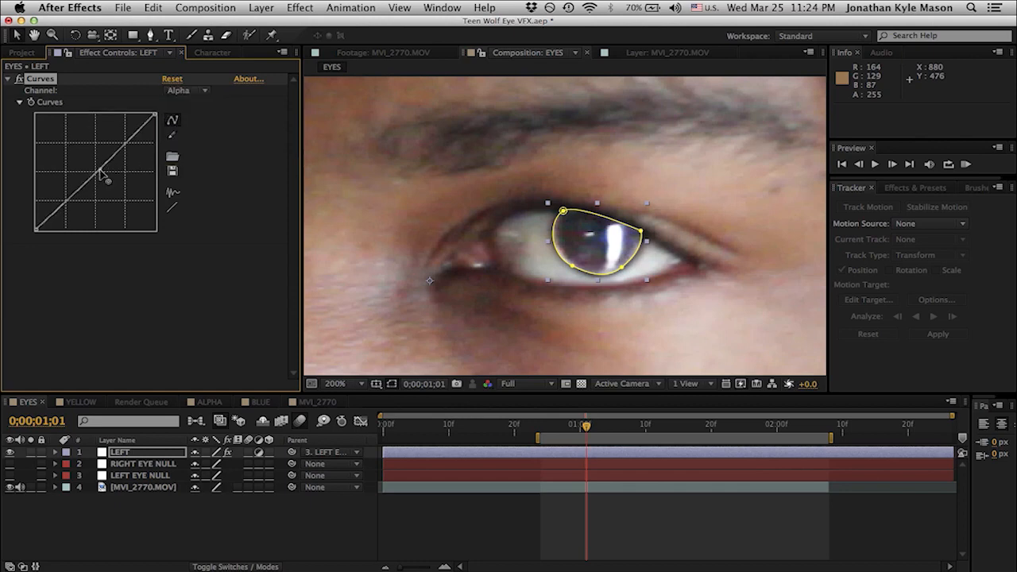
pyautogui.moveTo(101, 172); pyautogui.dragTo(65, 159)
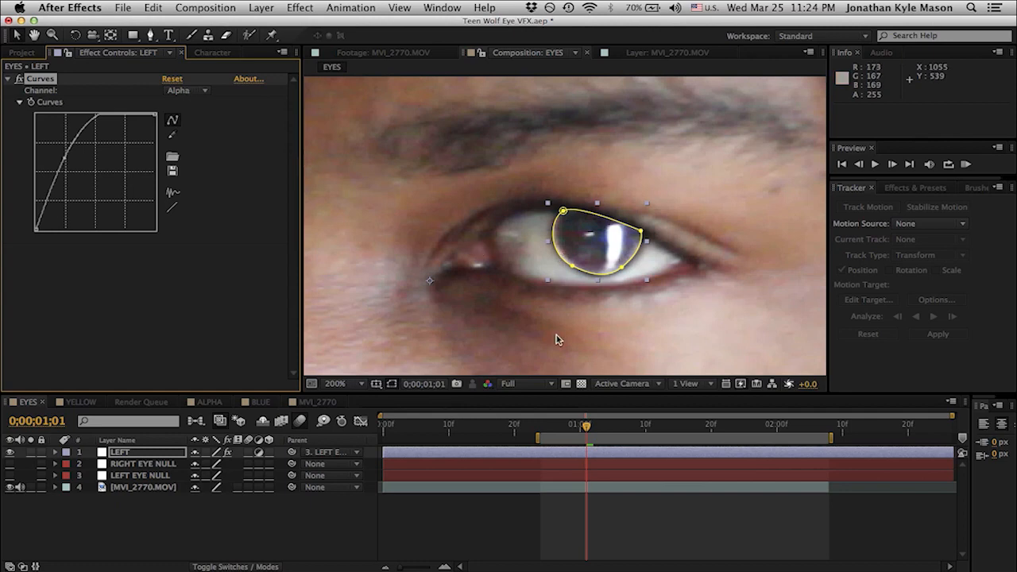
pyautogui.click(503, 541)
# Apply the Hue/Saturation effect to the LEFT layer and enable Colorize.
pyautogui.scroll(-3, 552, 260)
pyautogui.scroll(3, 552, 261)
pyautogui.scroll(-2, 552, 261)
pyautogui.scroll(1, 552, 259)
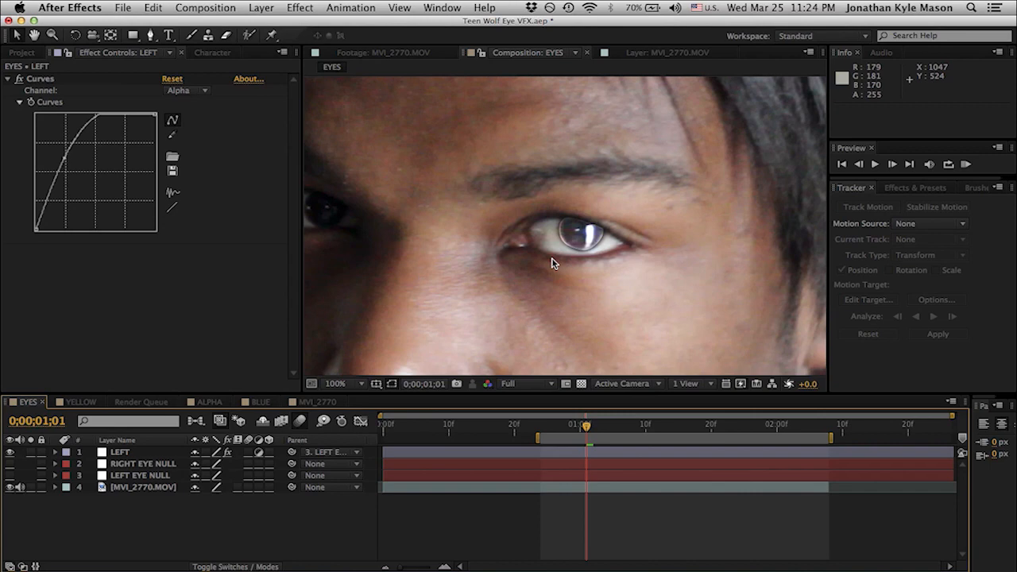
pyautogui.scroll(1, 552, 259)
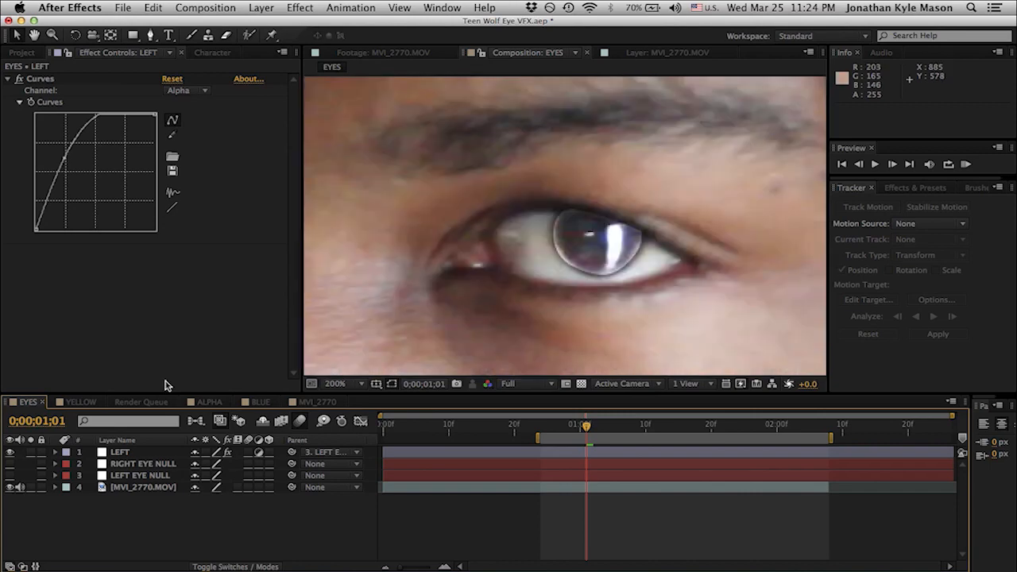
pyautogui.click(143, 451)
pyautogui.click(300, 7)
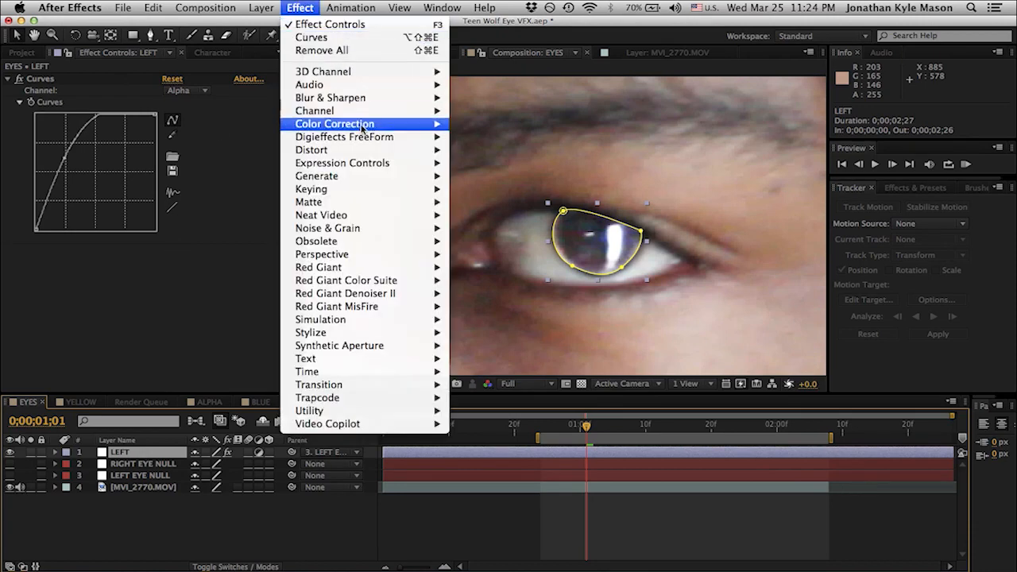
pyautogui.moveTo(364, 127)
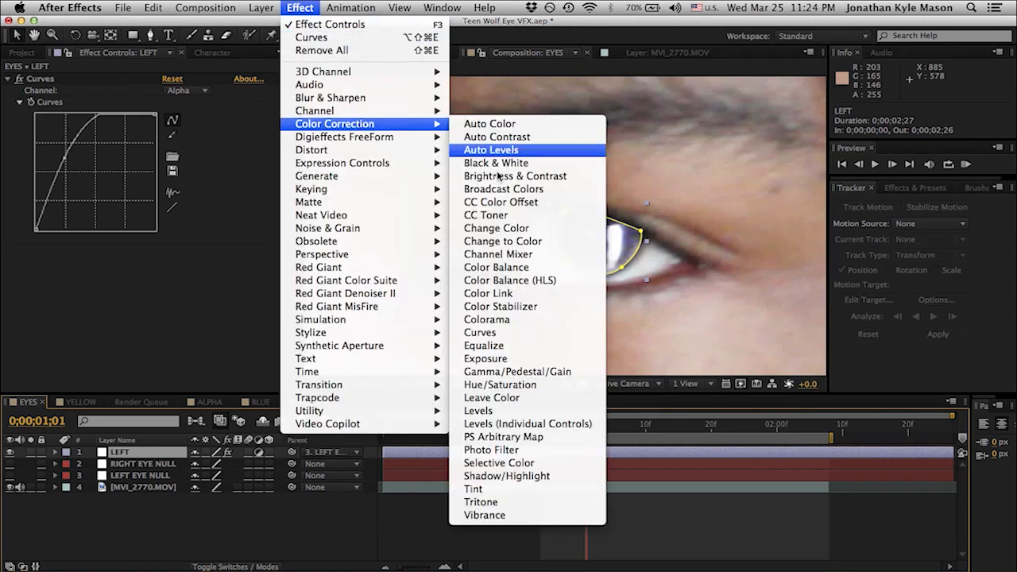
pyautogui.click(532, 386)
pyautogui.scroll(-1, 226, 289)
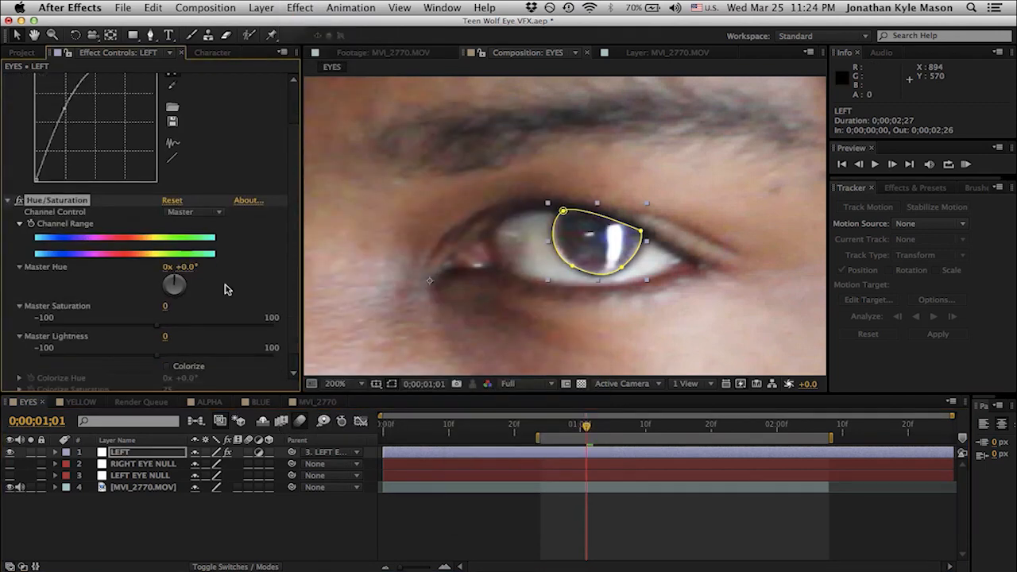
pyautogui.scroll(-1, 226, 289)
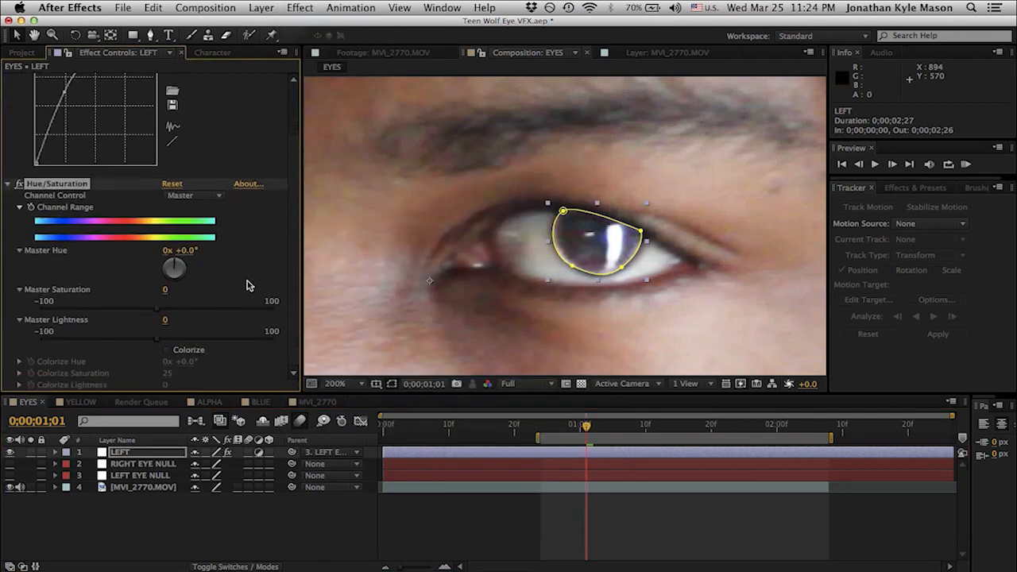
pyautogui.click(167, 351)
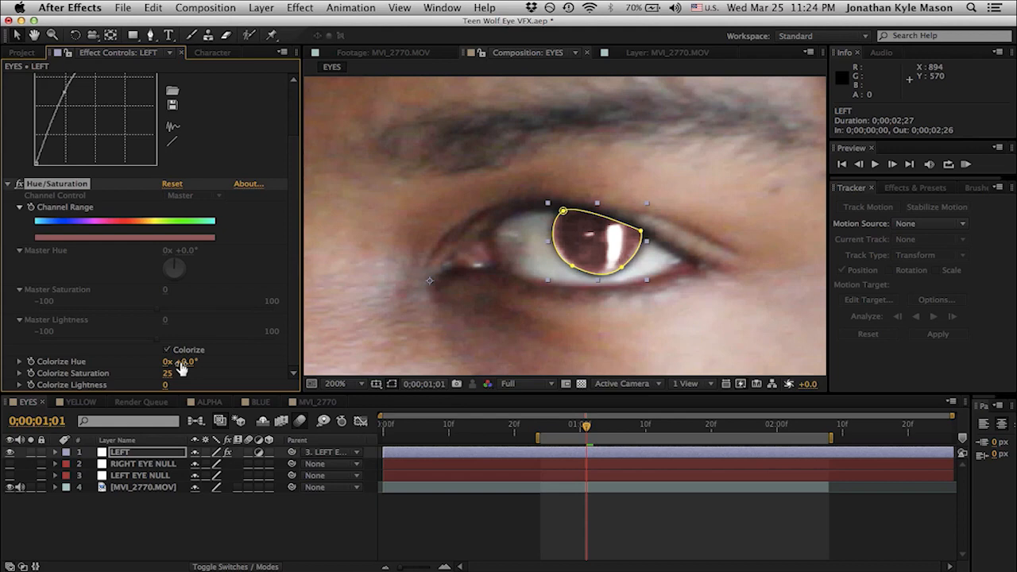
# Set the LEFT layer's Colorize Hue to 215°, Colorize Saturation to 100 and Colorize Lightness to 49.
pyautogui.click(187, 362)
pyautogui.write('215')
pyautogui.press('Return')
pyautogui.click(168, 374)
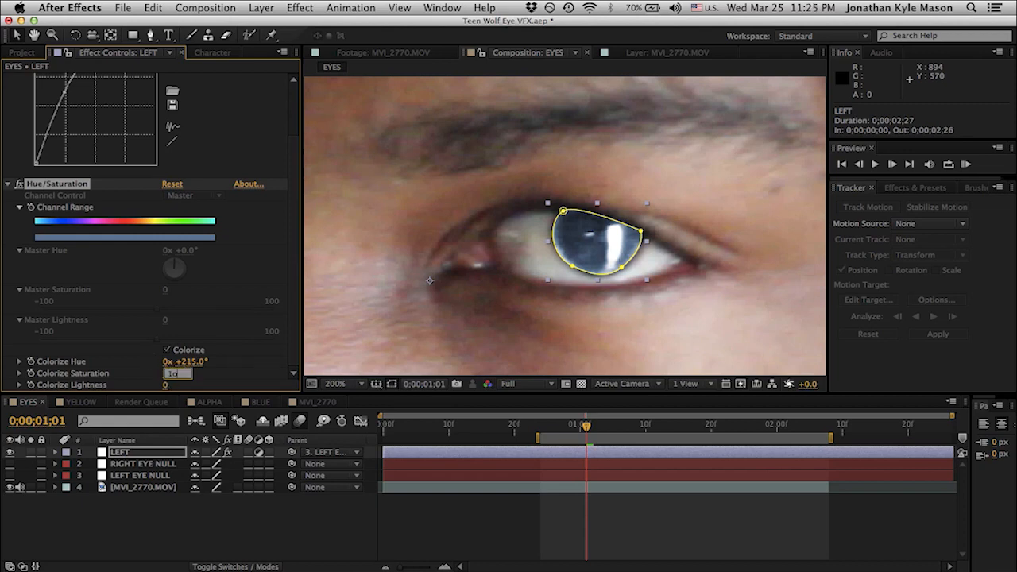
pyautogui.write('100')
pyautogui.press('Return')
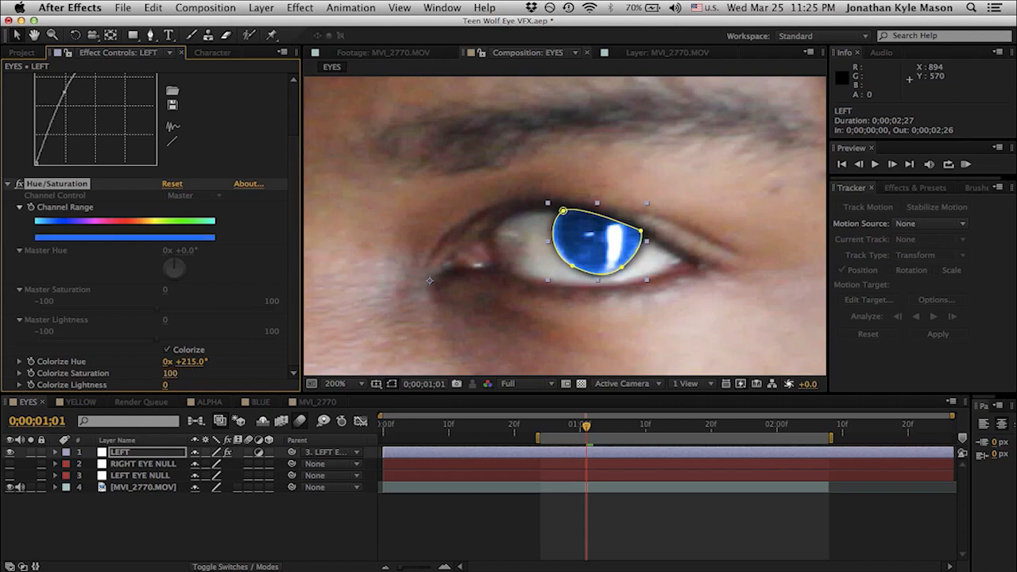
pyautogui.click(167, 387)
pyautogui.write('49')
pyautogui.press('Return')
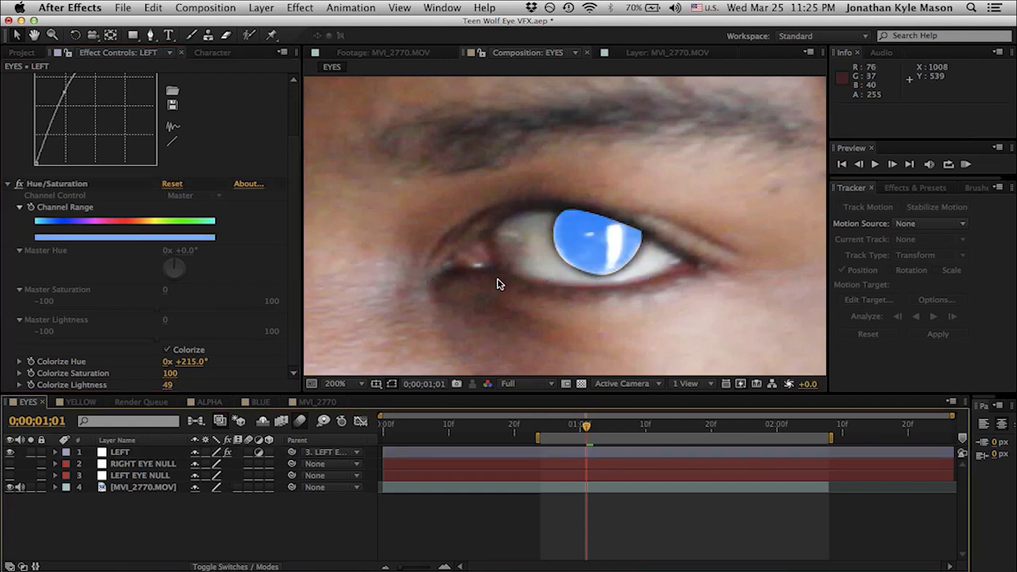
# Set the Mask Feather of Mask 1 on the LEFT layer to 3.0 pixels.
pyautogui.scroll(-3, 511, 274)
pyautogui.scroll(5, 511, 274)
pyautogui.scroll(-3, 511, 274)
pyautogui.scroll(2, 511, 274)
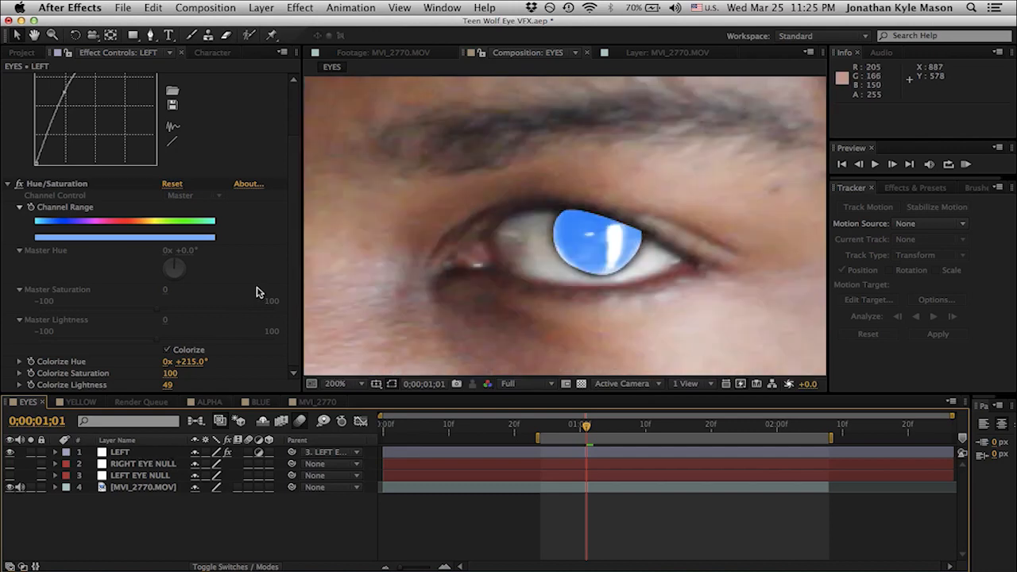
pyautogui.click(133, 452)
pyautogui.press('f')
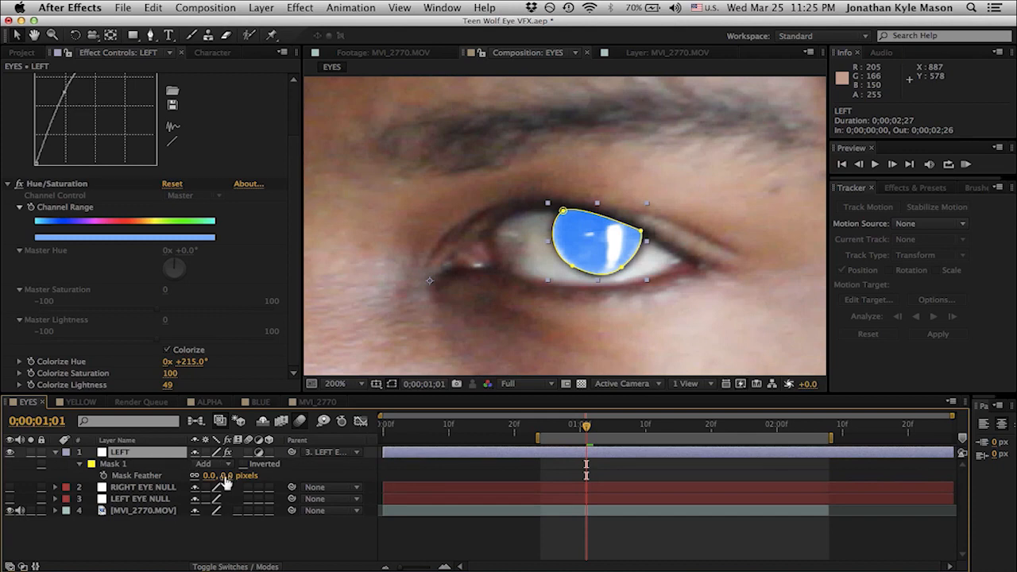
pyautogui.moveTo(226, 476); pyautogui.dragTo(221, 474)
pyautogui.click(224, 523)
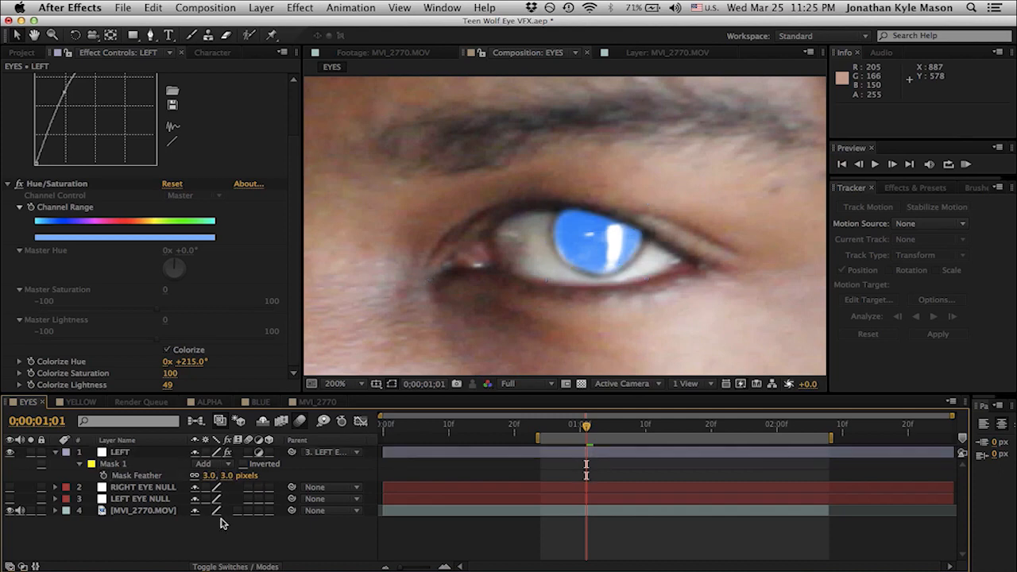
pyautogui.click(147, 453)
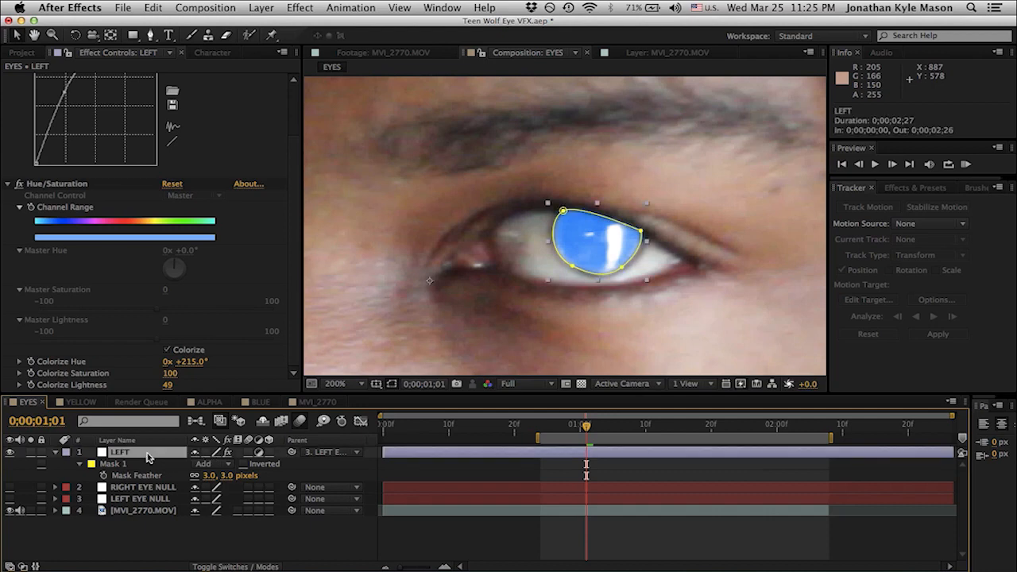
# Set Mask 1 on the LEFT layer to a Mask Expansion of -1.0 pixels and a Mask Feather of 6.0 pixels.
pyautogui.press('m')
pyautogui.press('m')
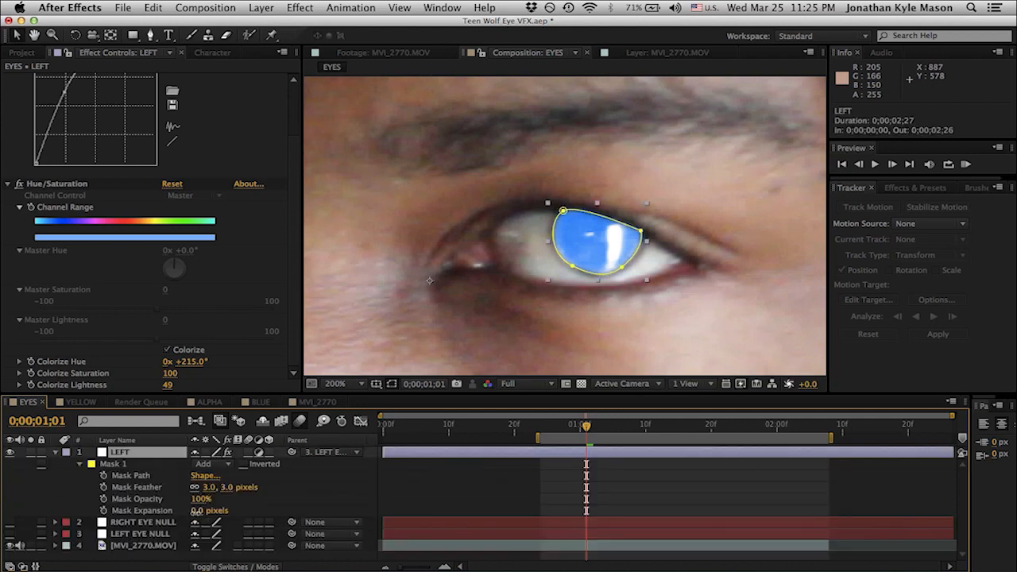
pyautogui.moveTo(195, 511); pyautogui.dragTo(199, 512)
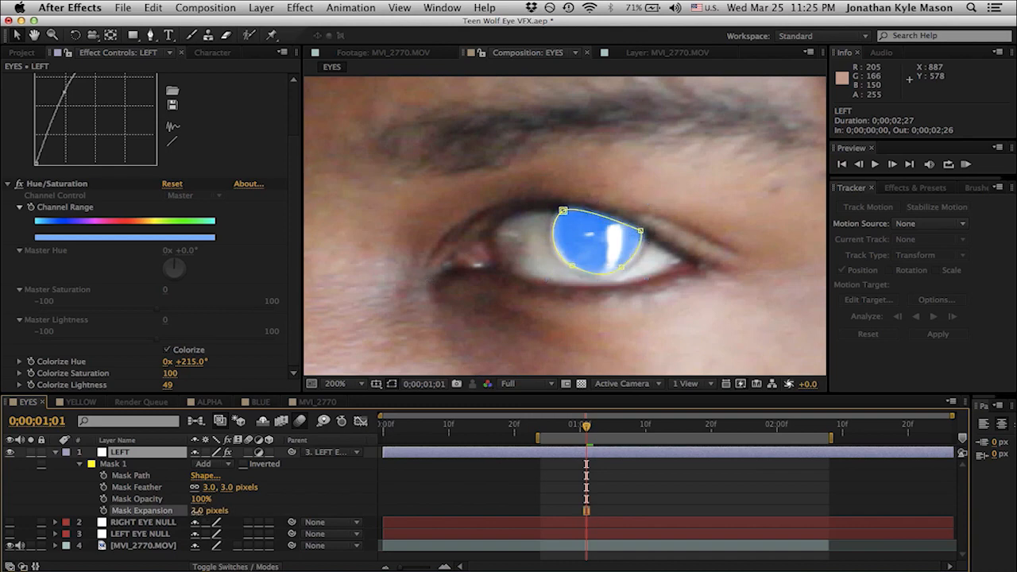
pyautogui.click(299, 493)
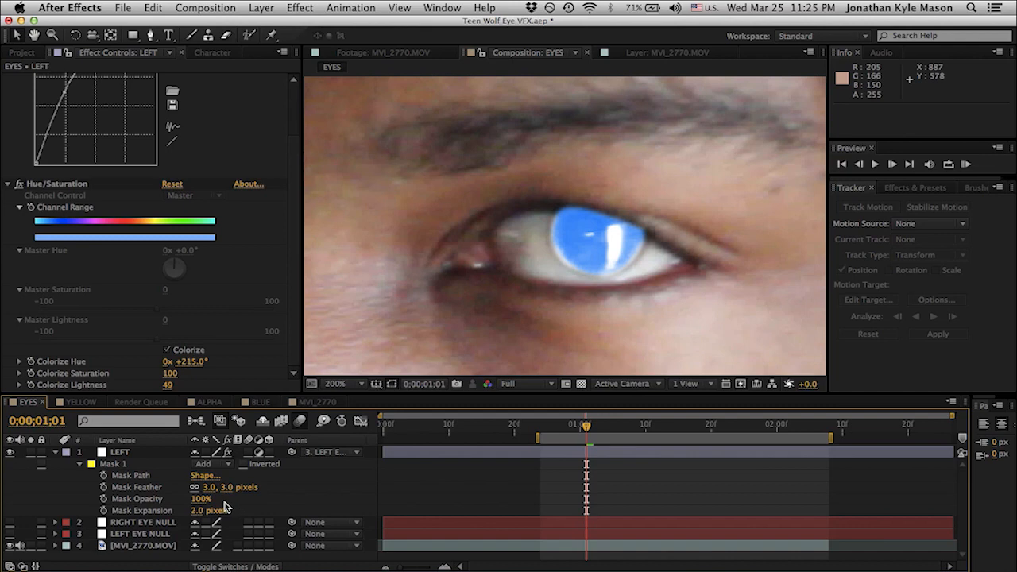
pyautogui.click(197, 511)
pyautogui.moveTo(195, 511); pyautogui.dragTo(229, 487)
pyautogui.click(306, 489)
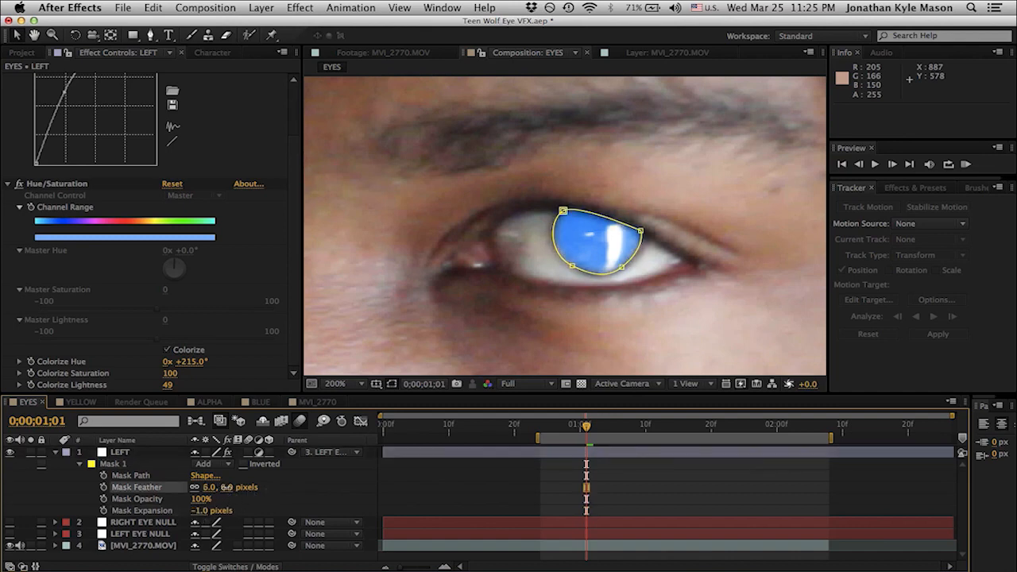
pyautogui.click(286, 477)
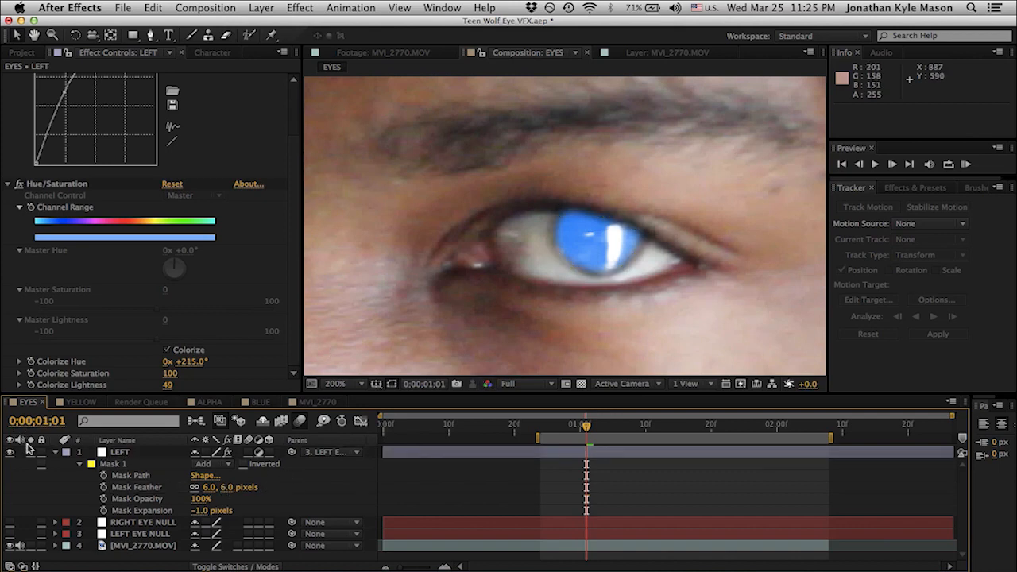
# Draw a circular mask about 24 pixels wide over the pupil on the LEFT layer with the Ellipse Tool.
pyautogui.click(135, 451)
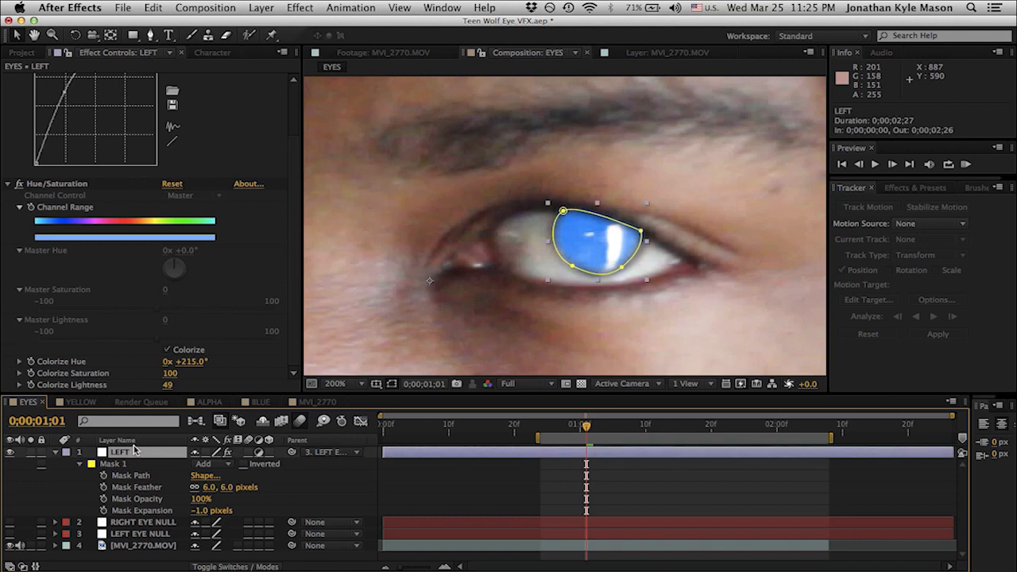
pyautogui.click(131, 36)
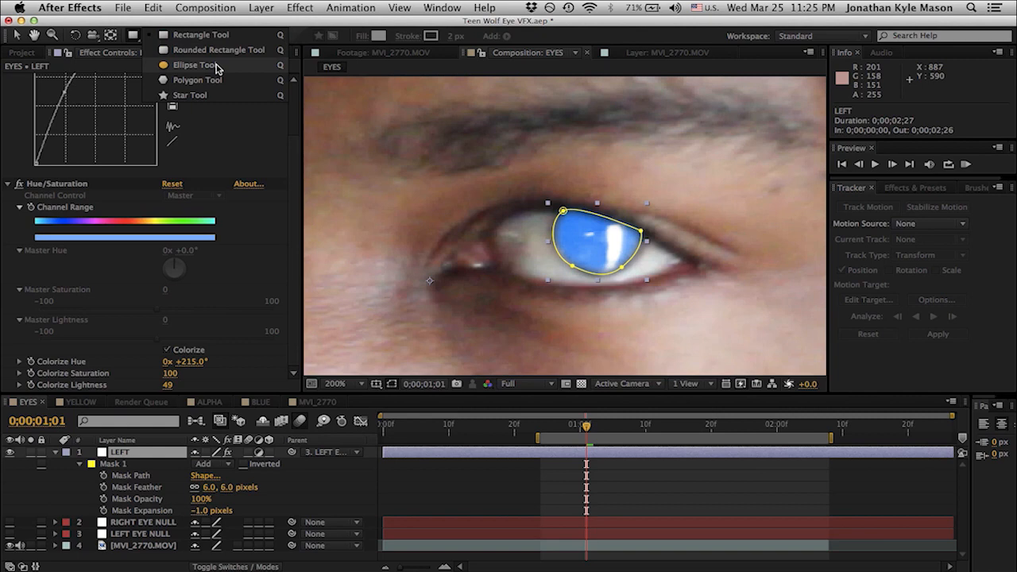
pyautogui.click(191, 65)
pyautogui.moveTo(583, 232)
pyautogui.mouseDown()
pyautogui.moveTo(609, 258)
pyautogui.moveTo(614, 247)
pyautogui.mouseUp()
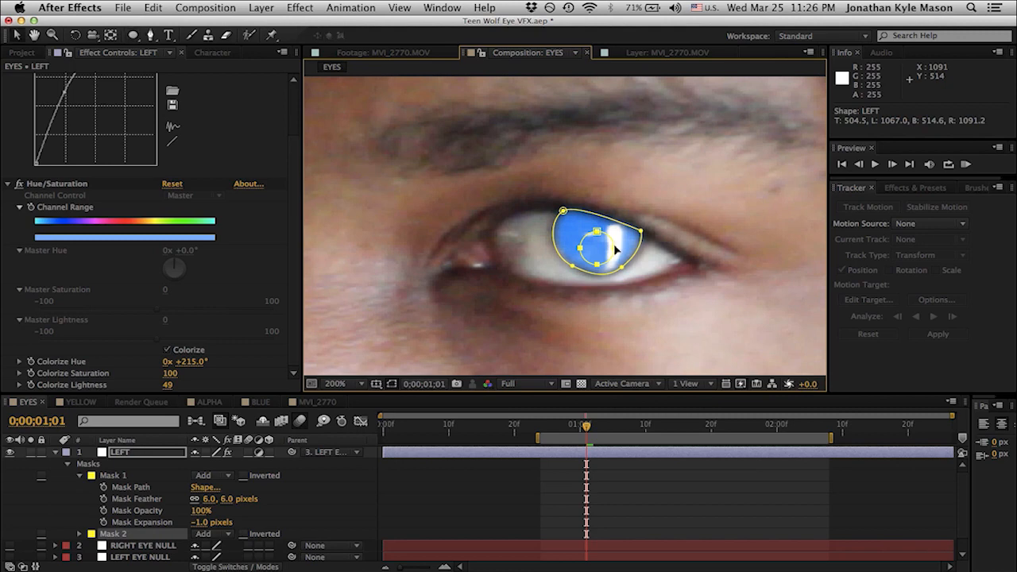
# Set Mask 2 to Subtract and move its circle slightly upward onto the pupil, then deselect the layer.
pyautogui.click(228, 538)
pyautogui.click(227, 508)
pyautogui.moveTo(596, 230); pyautogui.dragTo(594, 225)
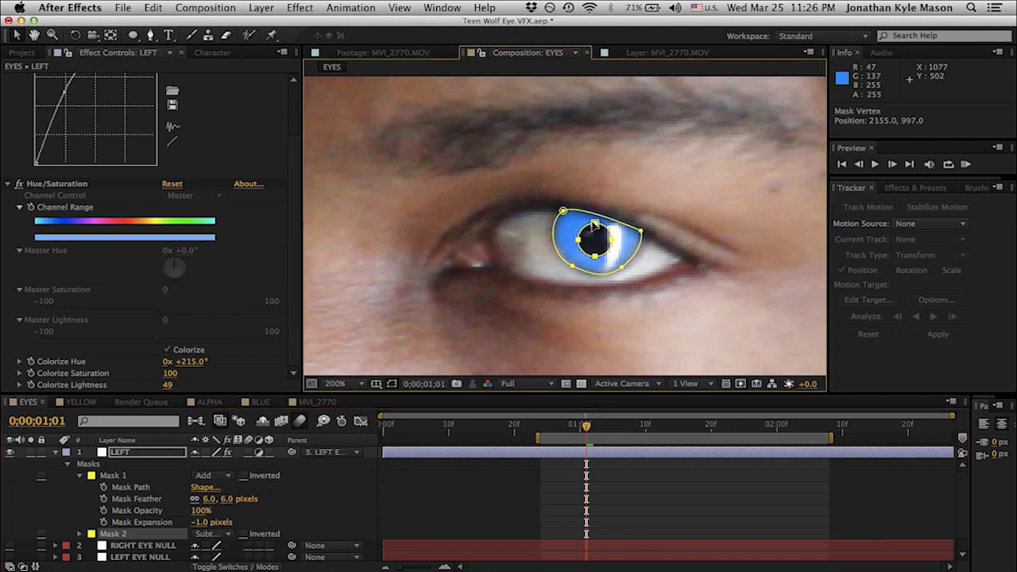
pyautogui.scroll(-2, 579, 191)
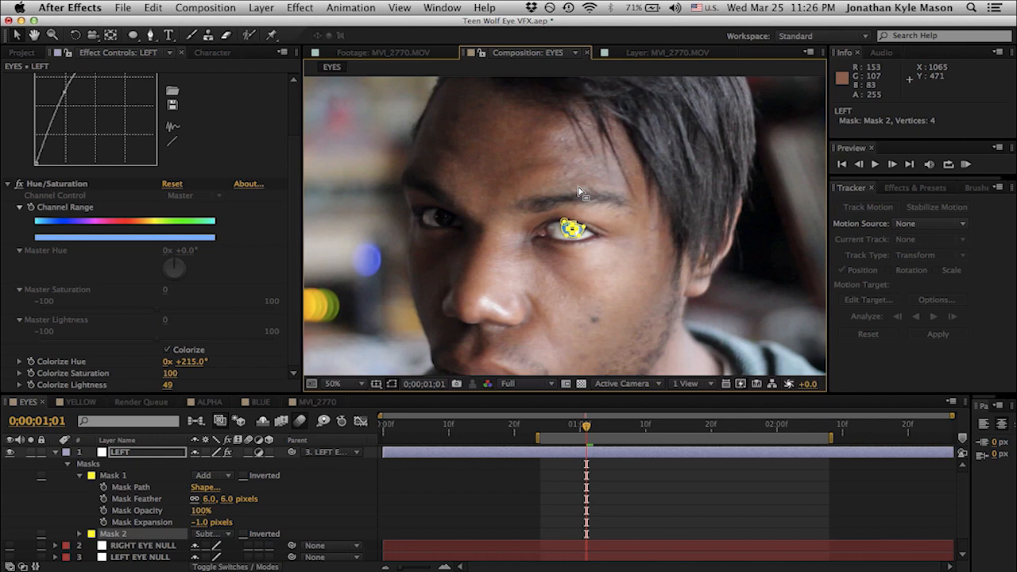
pyautogui.scroll(2, 580, 190)
pyautogui.click(466, 465)
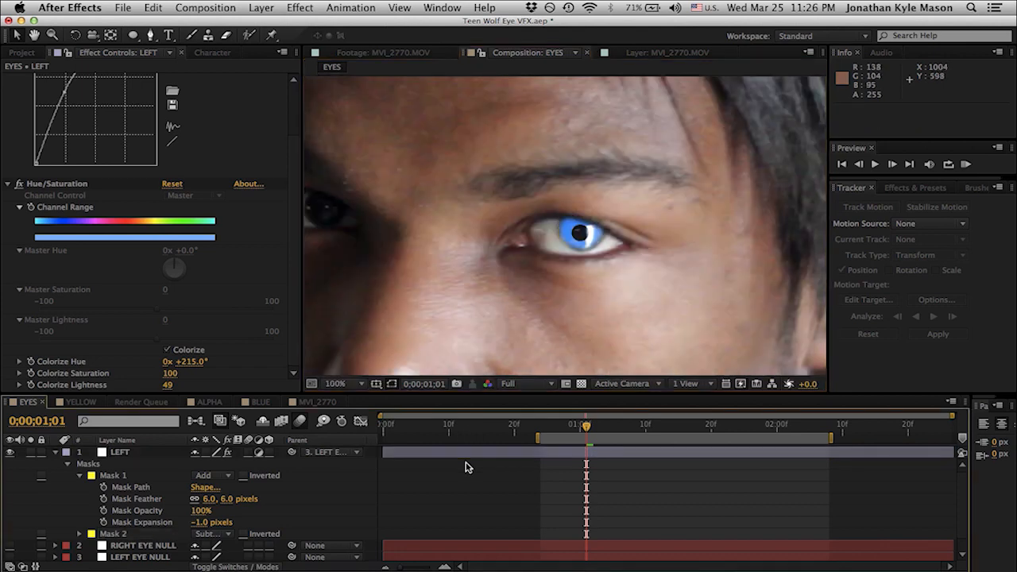
# Reveal the mask properties of the LEFT layer and set the Mask Feather of Mask 2 to 3.0 pixels.
pyautogui.click(117, 545)
pyautogui.click(118, 535)
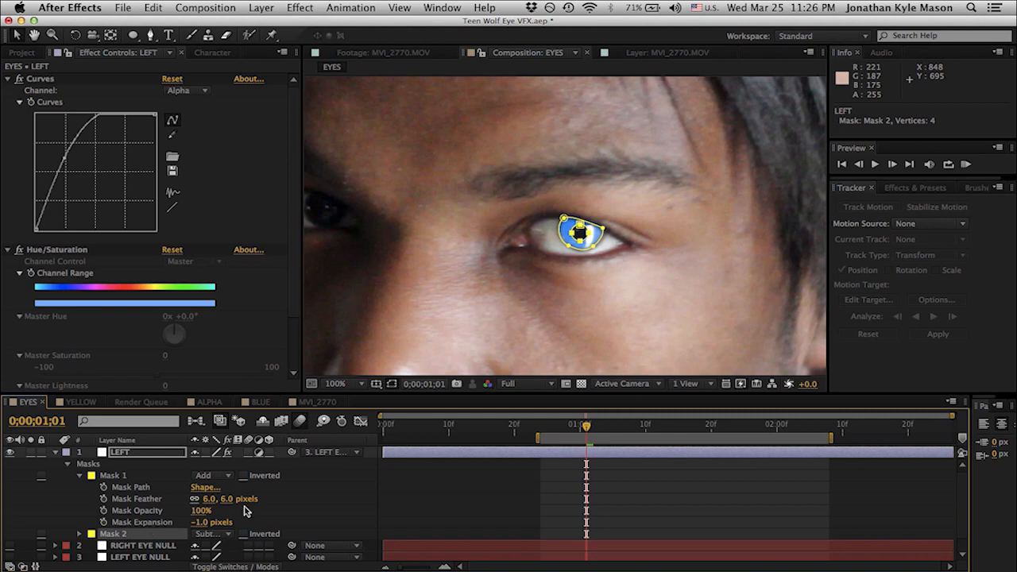
pyautogui.press('m')
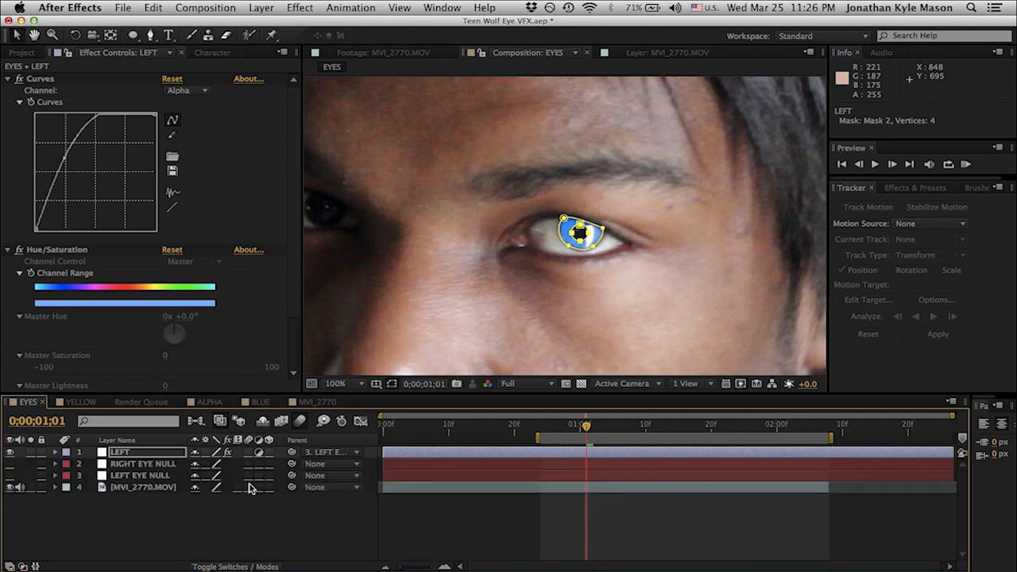
pyautogui.press('m')
pyautogui.press('m')
pyautogui.scroll(-2, 313, 494)
pyautogui.click(313, 494)
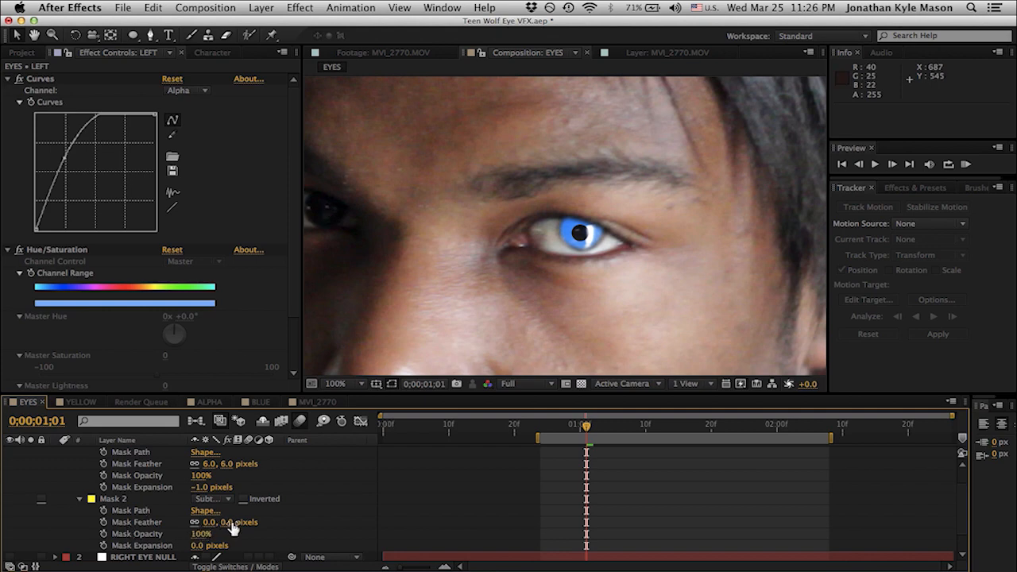
pyautogui.moveTo(227, 522); pyautogui.dragTo(230, 522)
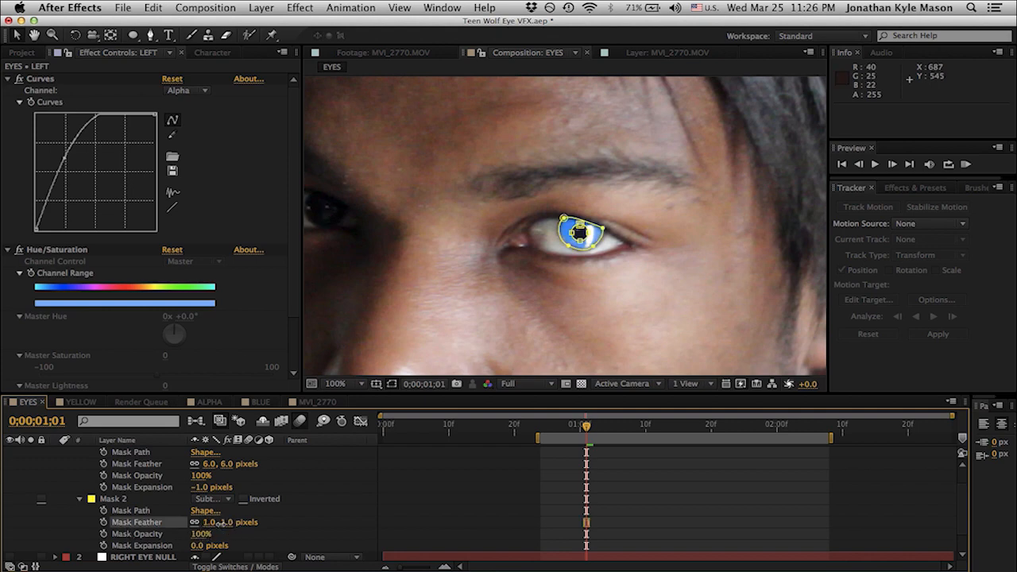
pyautogui.moveTo(220, 523); pyautogui.dragTo(224, 530)
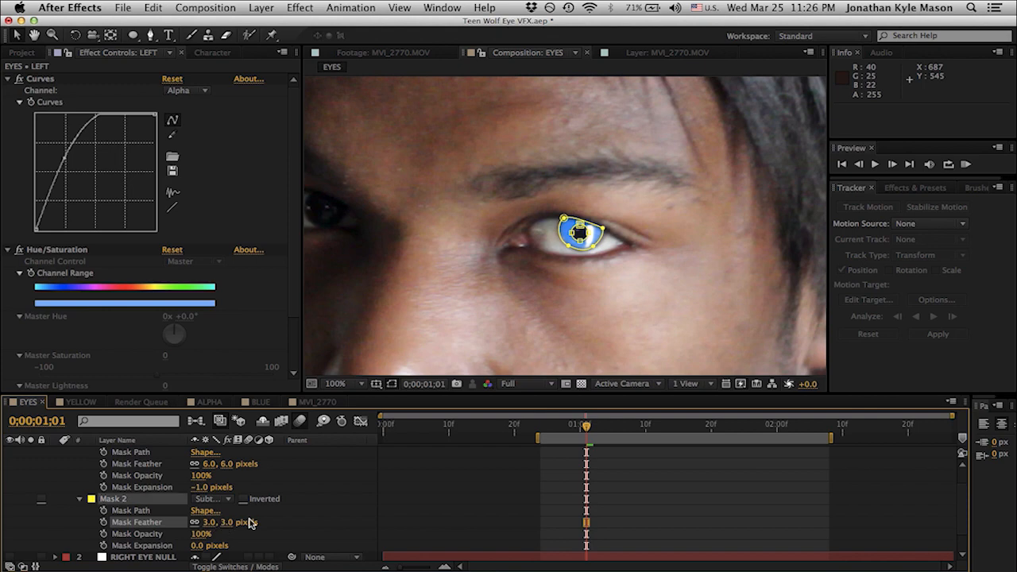
pyautogui.click(308, 526)
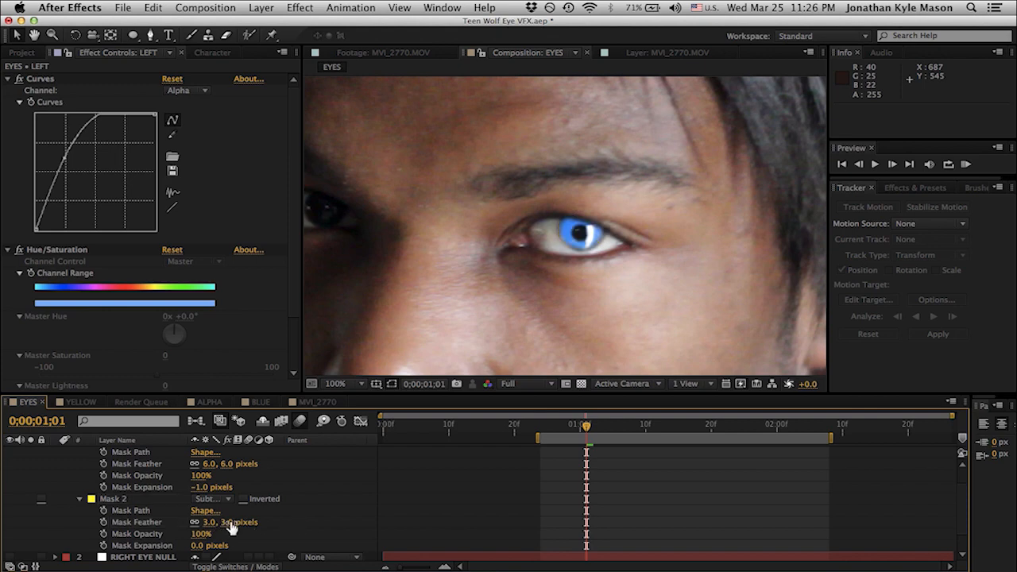
# Move the whole Mask 2 circle about 3.2 pixels right and 0.6 pixels up over the pupil, then deselect it.
pyautogui.press(',')
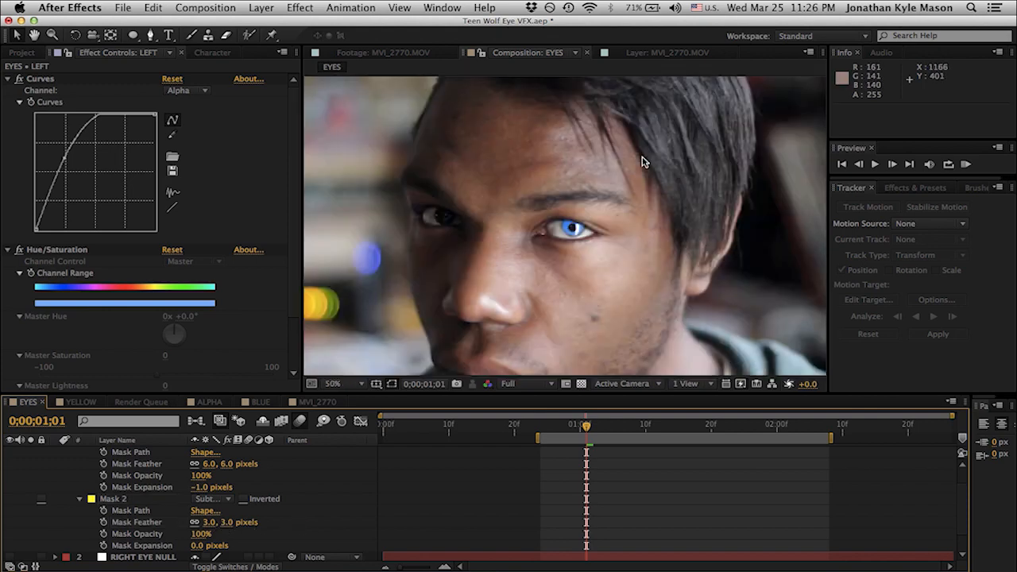
pyautogui.click(126, 503)
pyautogui.scroll(7, 566, 226)
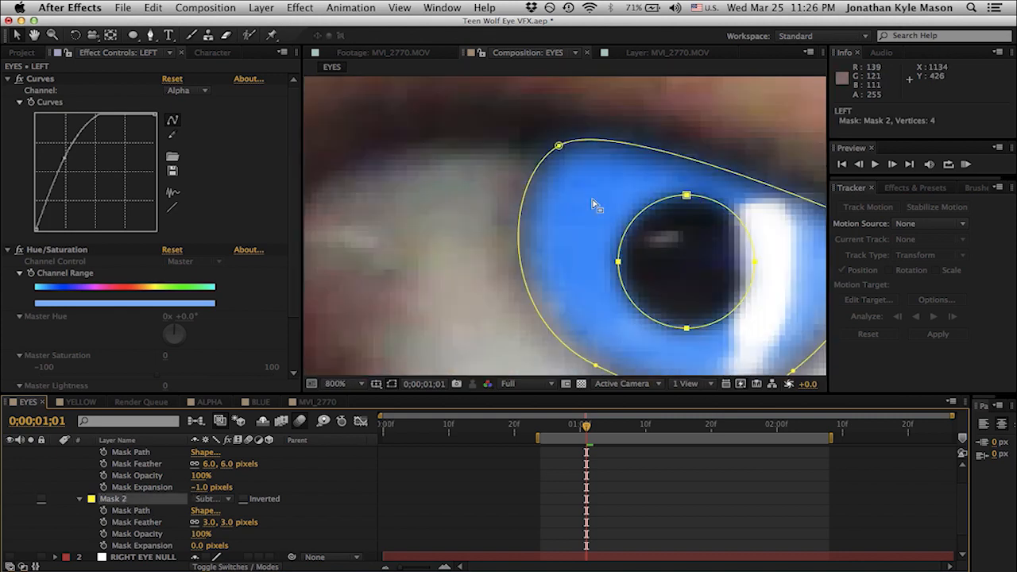
pyautogui.doubleClick(683, 203)
pyautogui.moveTo(696, 243); pyautogui.dragTo(714, 240)
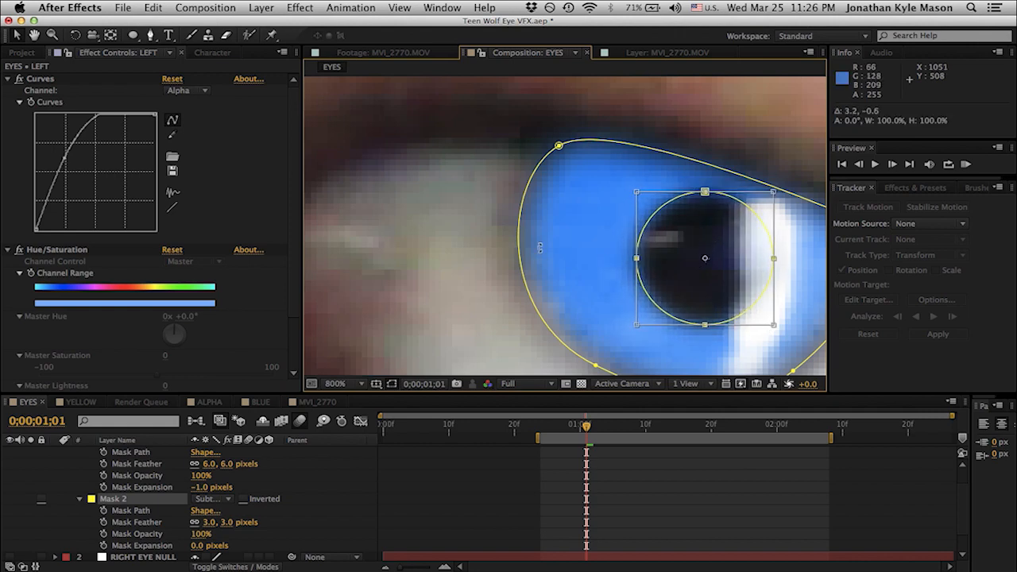
pyautogui.scroll(-7, 540, 248)
pyautogui.scroll(-2, 539, 248)
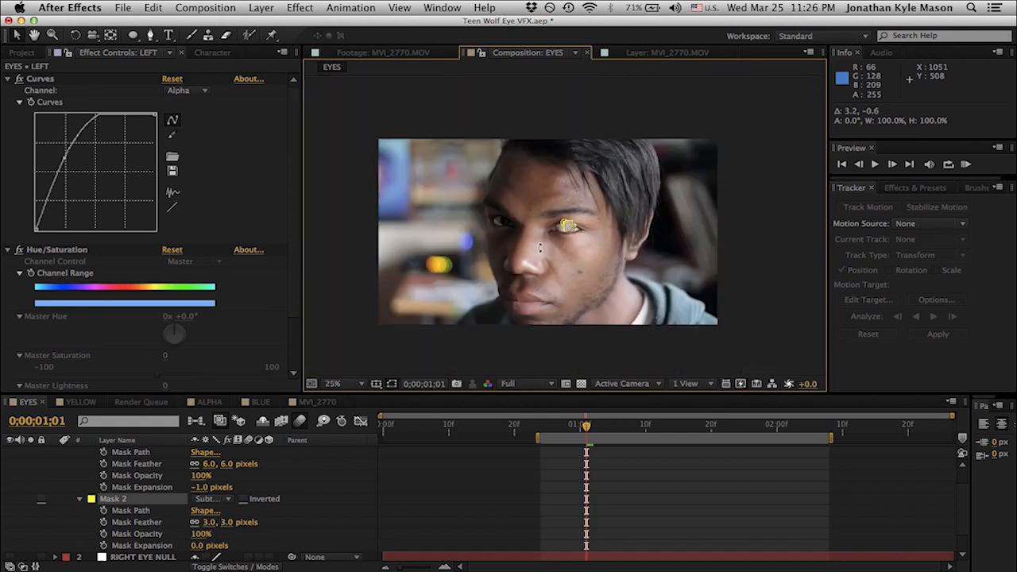
pyautogui.click(486, 471)
# Examine the blue iris and the cut-out pupil both close up and from a full-face distance.
pyautogui.scroll(4, 586, 279)
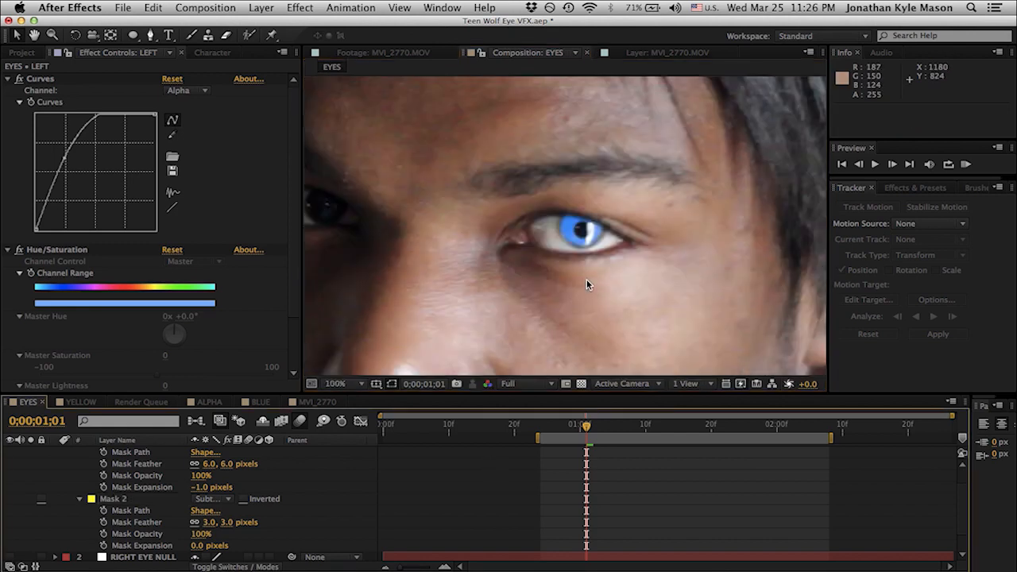
pyautogui.scroll(-2, 586, 279)
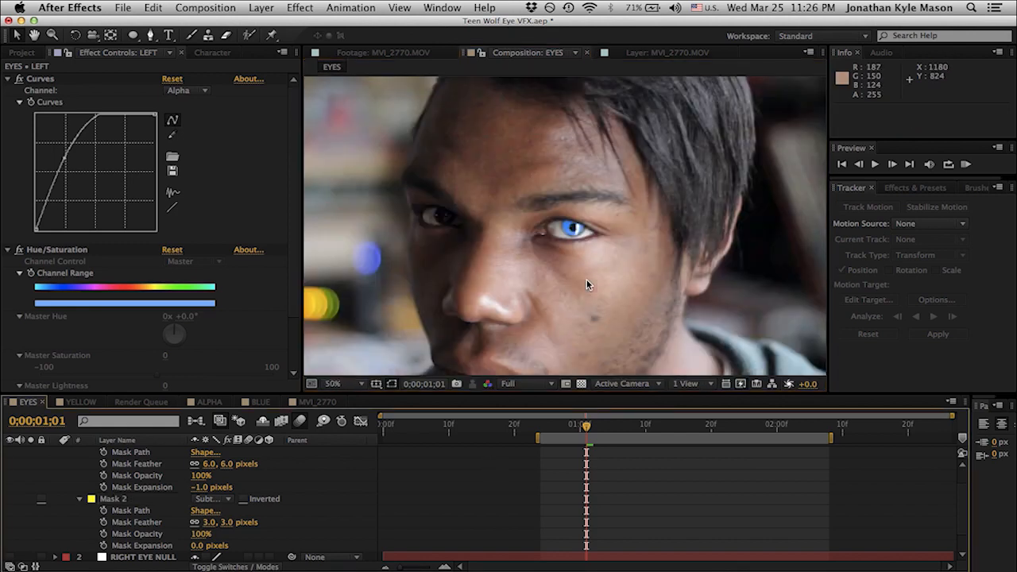
pyautogui.scroll(2, 578, 228)
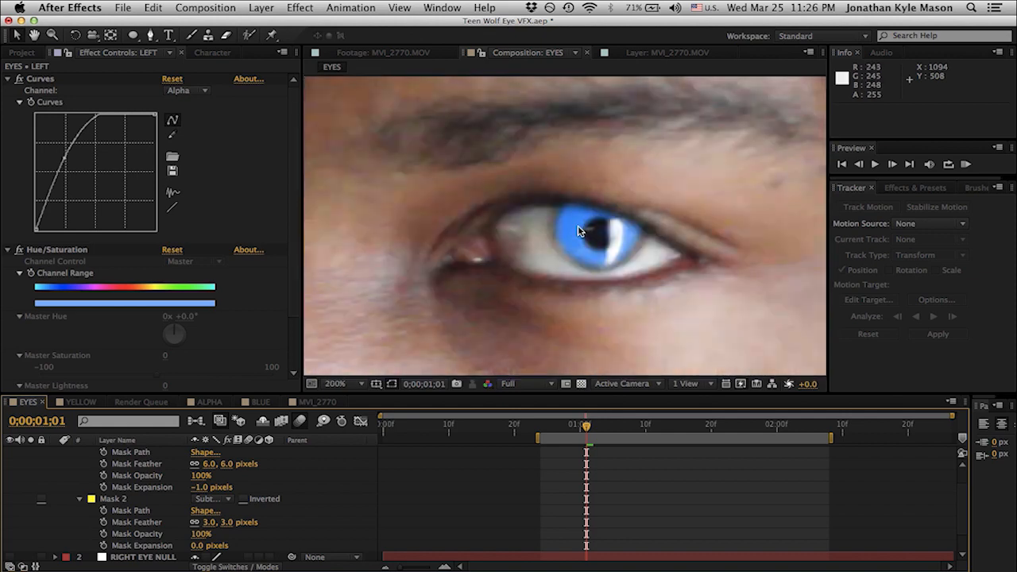
pyautogui.scroll(-4, 584, 226)
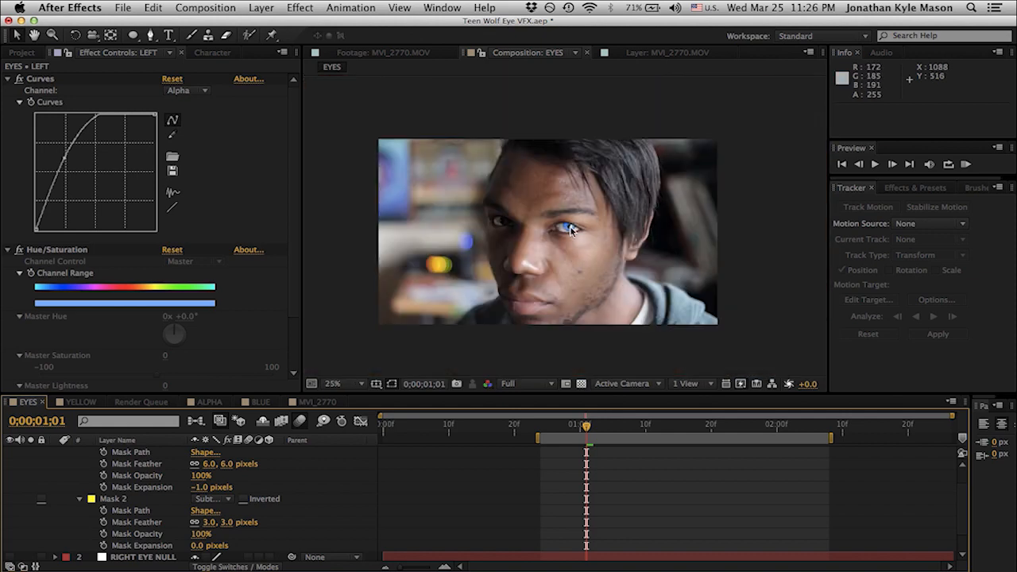
pyautogui.scroll(5, 570, 229)
pyautogui.scroll(-3, 562, 249)
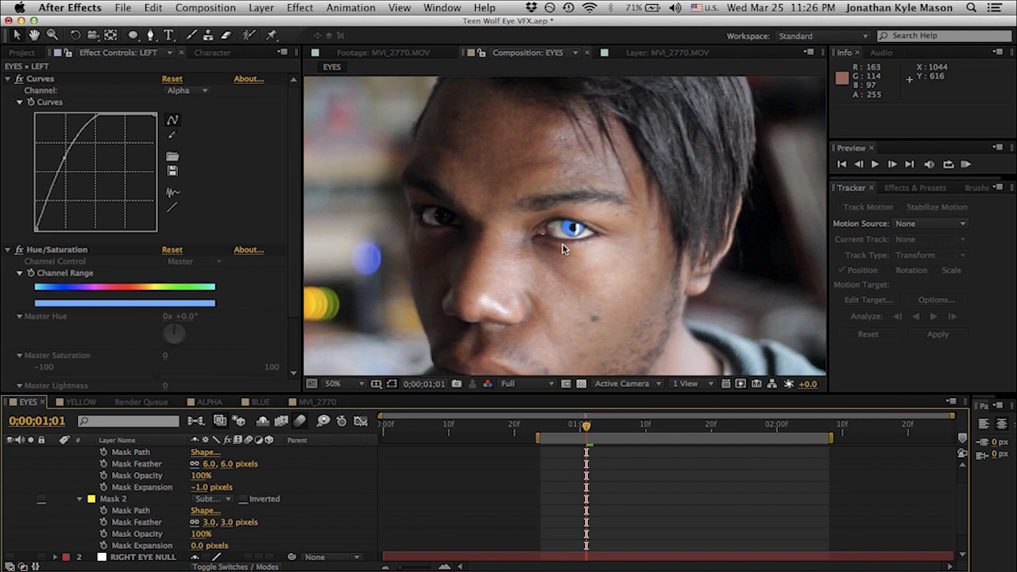
pyautogui.scroll(-2, 562, 249)
pyautogui.scroll(6, 572, 238)
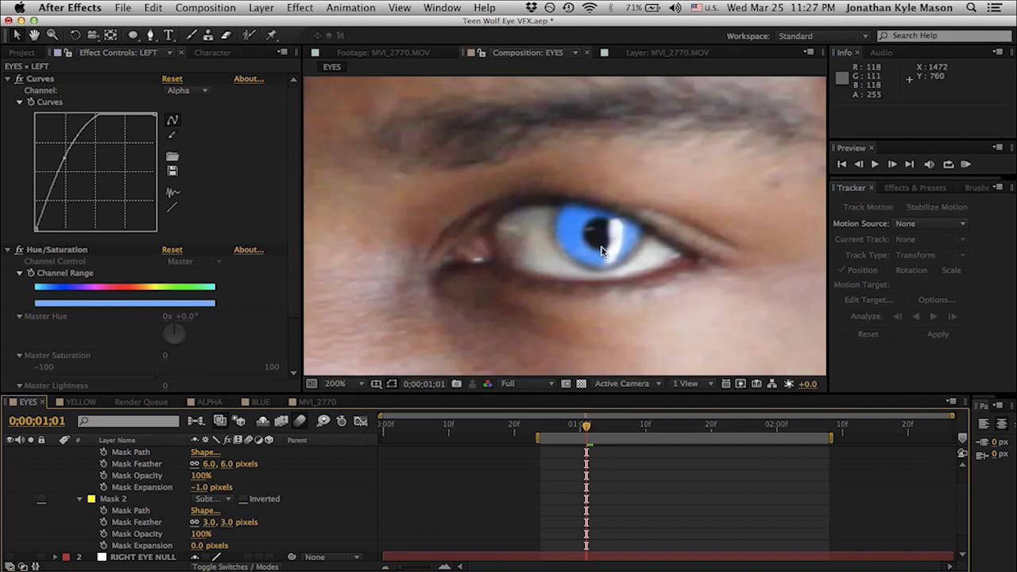
# Reshape Mask 1 on the LEFT layer by moving its upper-right vertex slightly outward along the edge of the iris.
pyautogui.scroll(2, 359, 481)
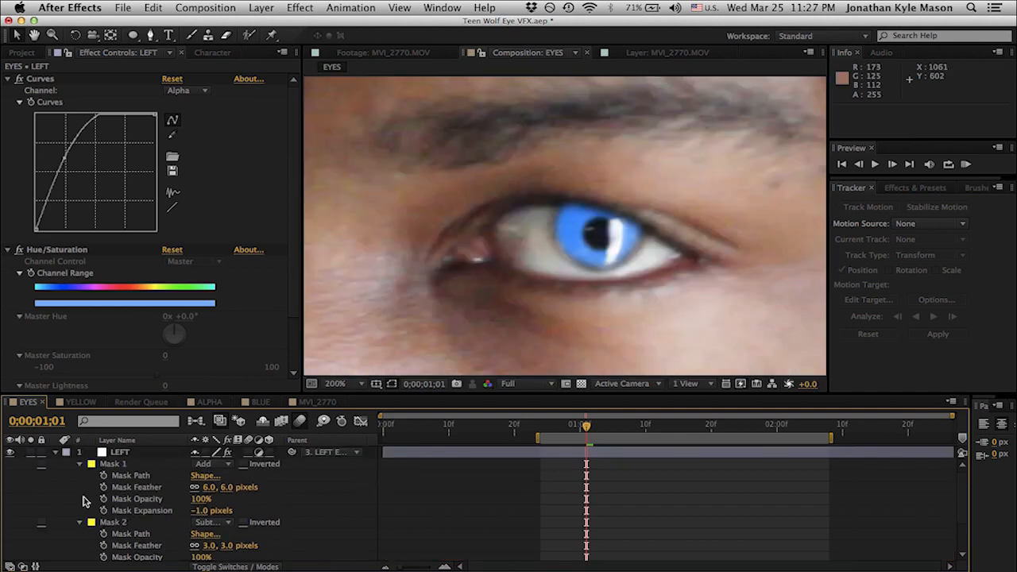
pyautogui.click(115, 467)
pyautogui.click(628, 259)
pyautogui.click(641, 225)
pyautogui.moveTo(642, 225); pyautogui.dragTo(649, 230)
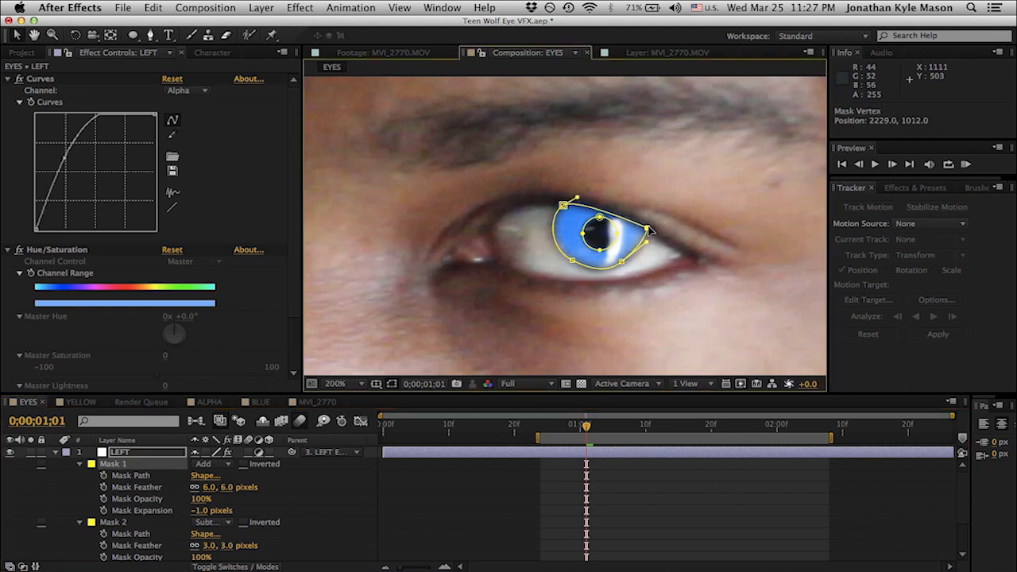
pyautogui.click(623, 264)
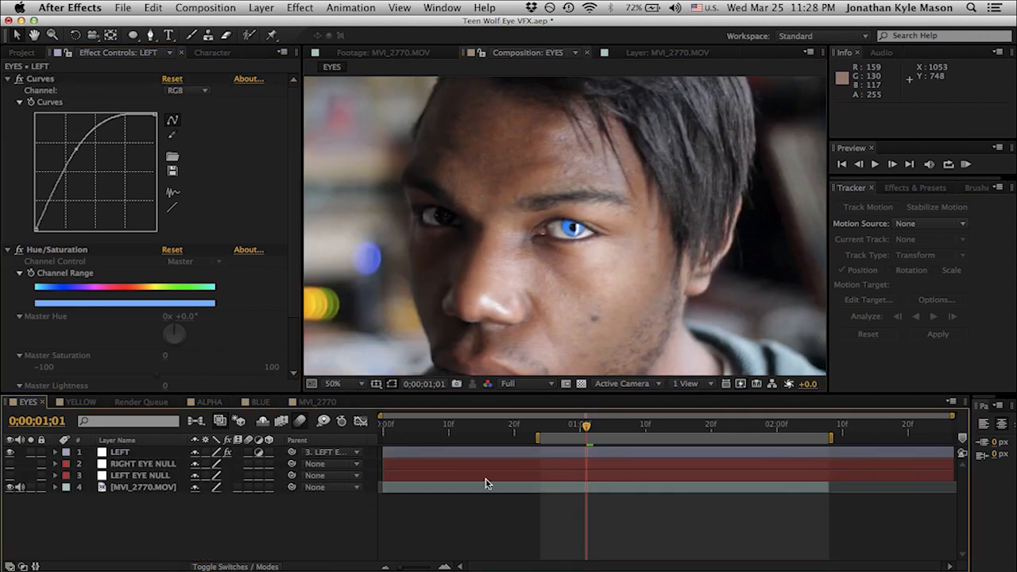
# Check the blue eye close up and scrub between 0;00;00;28 and 0;00;01;01 to review how it follows the face.
pyautogui.press('/')
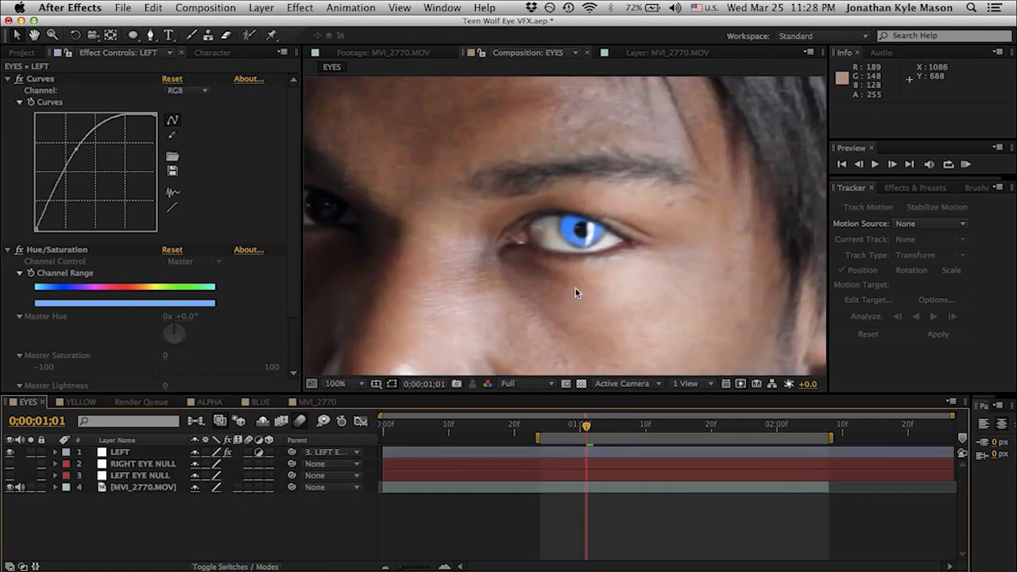
pyautogui.press(',')
pyautogui.press(',')
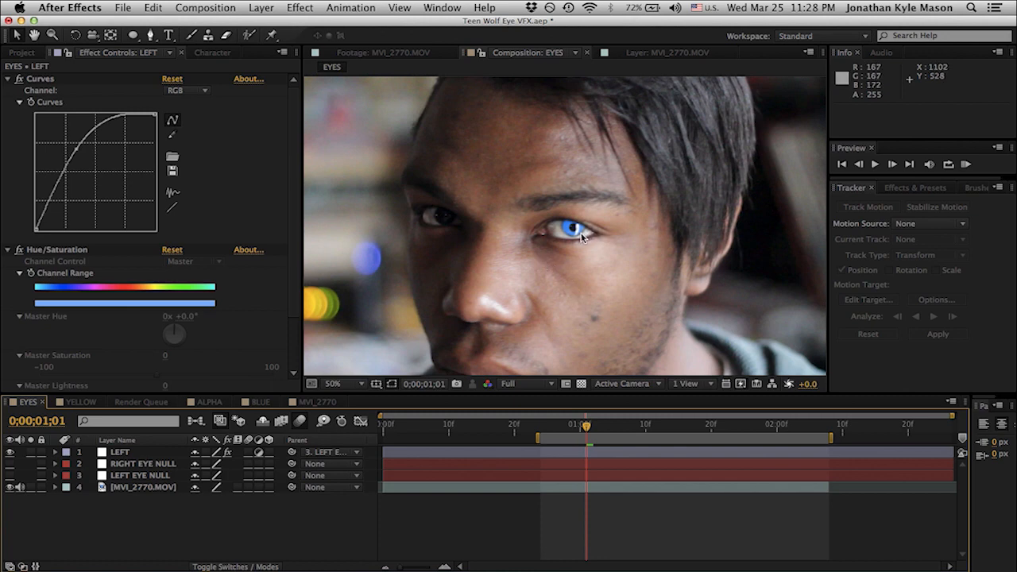
pyautogui.moveTo(553, 431)
pyautogui.mouseDown()
pyautogui.moveTo(545, 430)
pyautogui.moveTo(719, 425)
pyautogui.moveTo(567, 424)
pyautogui.mouseUp()
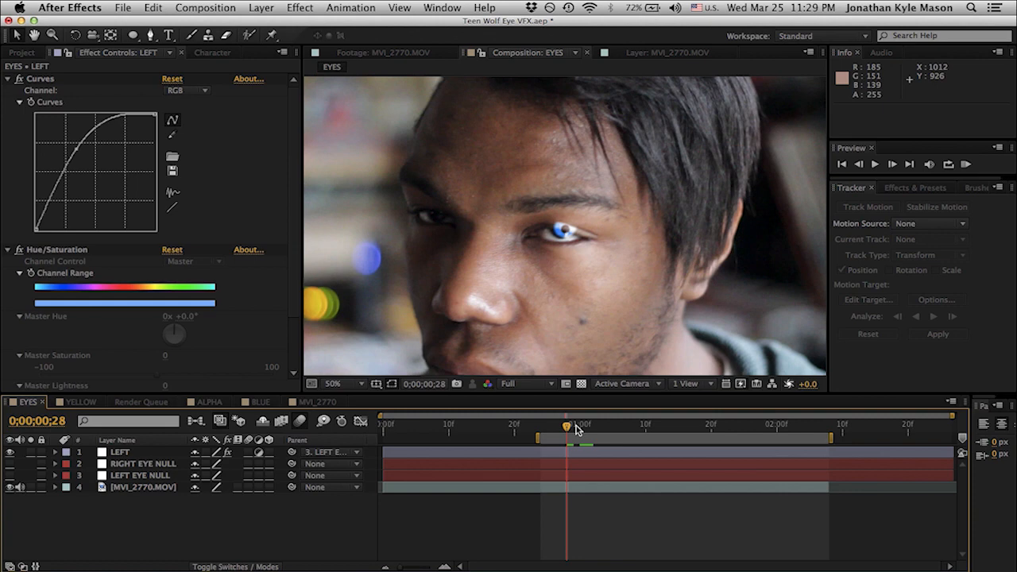
pyautogui.moveTo(572, 429); pyautogui.dragTo(588, 432)
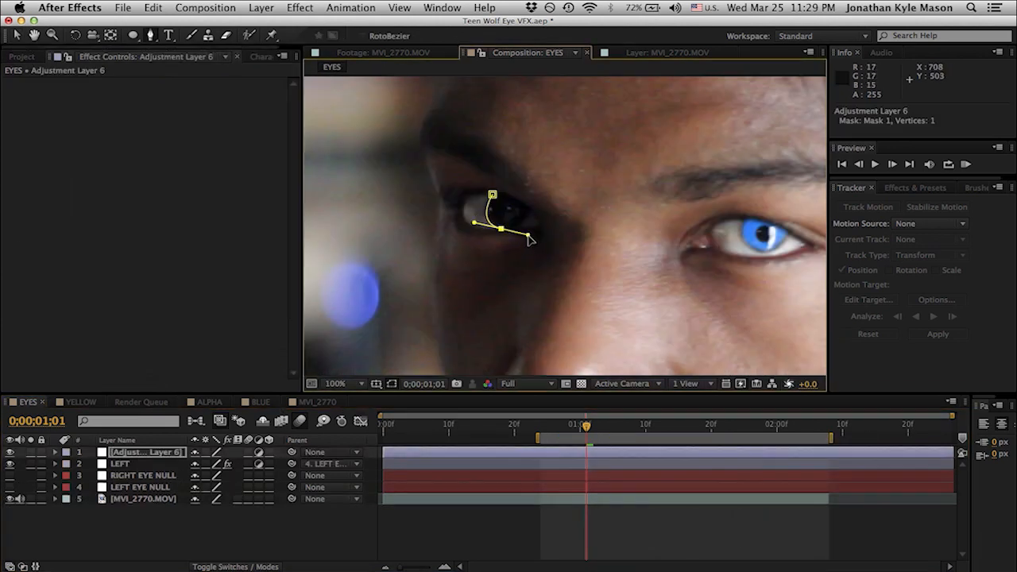
# Outline the iris of the shadowed eye with a Pen tool mask on Adjustment Layer 6.
pyautogui.click(525, 218)
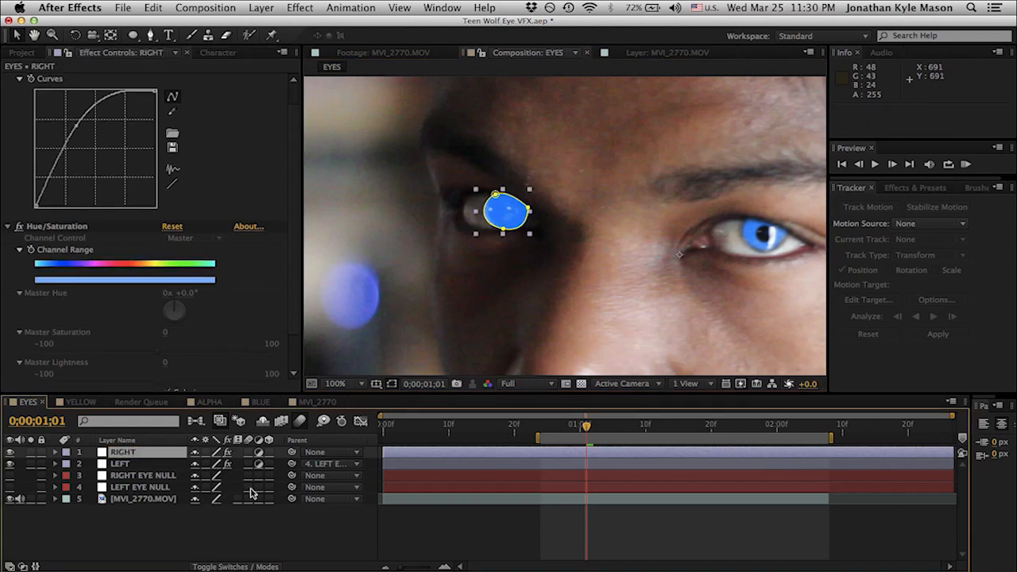
# On the RIGHT layer, subtract a circular pupil mask feathered 3 pixels and set the iris mask's expansion to -3 pixels.
pyautogui.press('m')
pyautogui.press('m')
pyautogui.scroll(1, 518, 220)
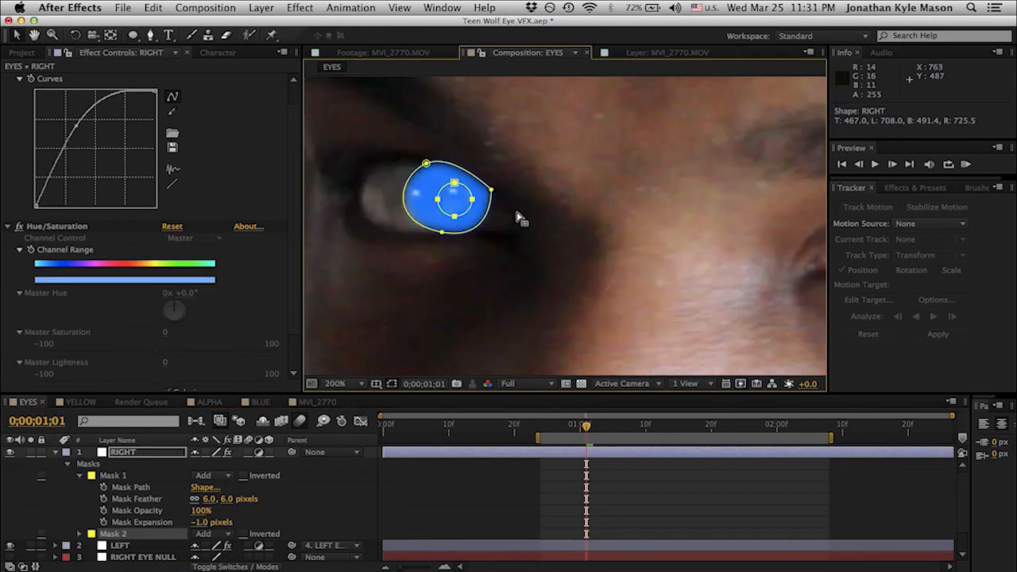
pyautogui.press('f')
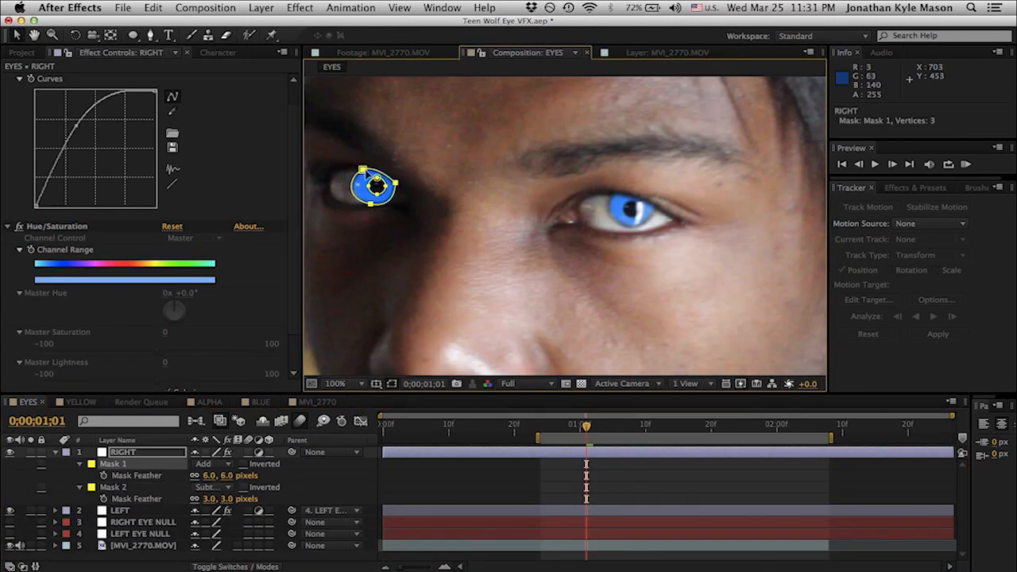
pyautogui.press('m')
pyautogui.press('m')
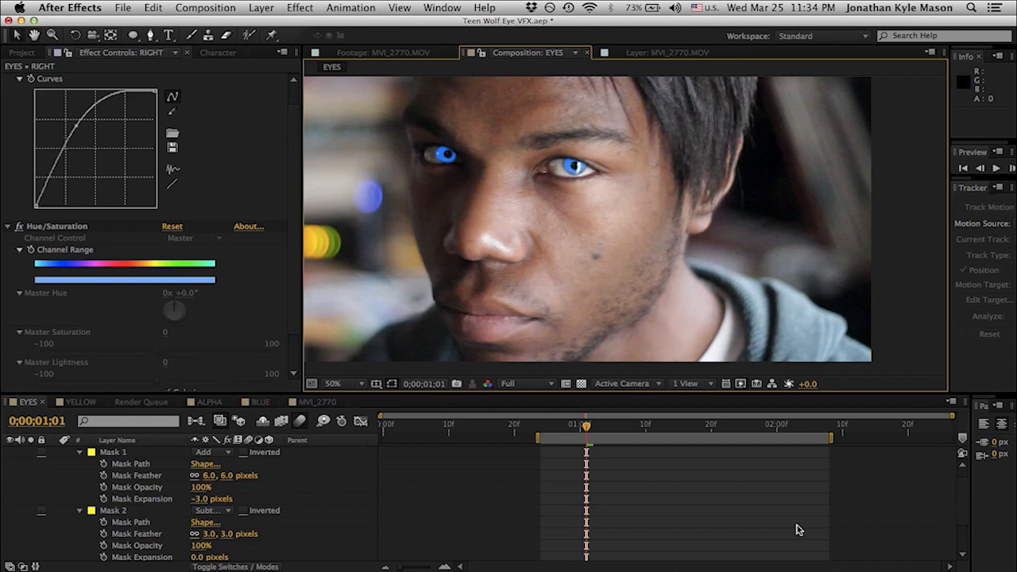
# Switch to Preview to examine the iris detail in the yellow-eyed Teen Wolf reference still, and return to After Effects.
pyautogui.click(780, 562)
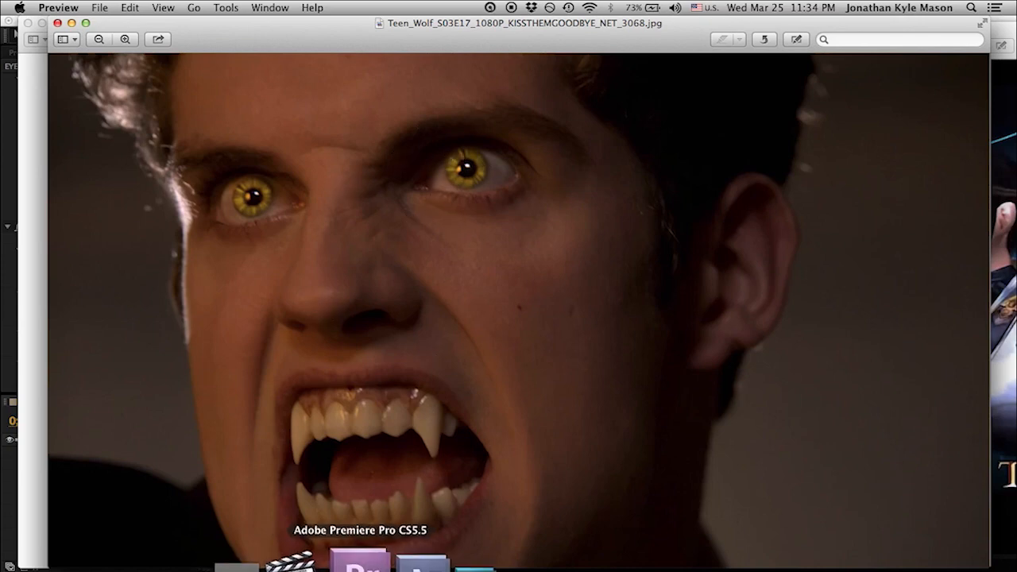
pyautogui.click(387, 563)
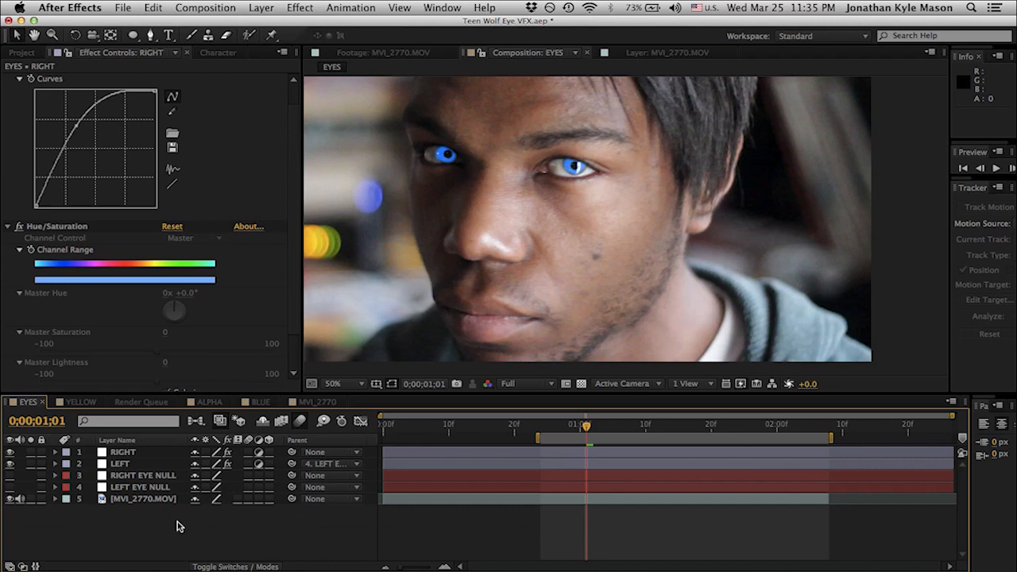
# Add a new adjustment layer at the top of the EYES composition.
pyautogui.rightClick(178, 526)
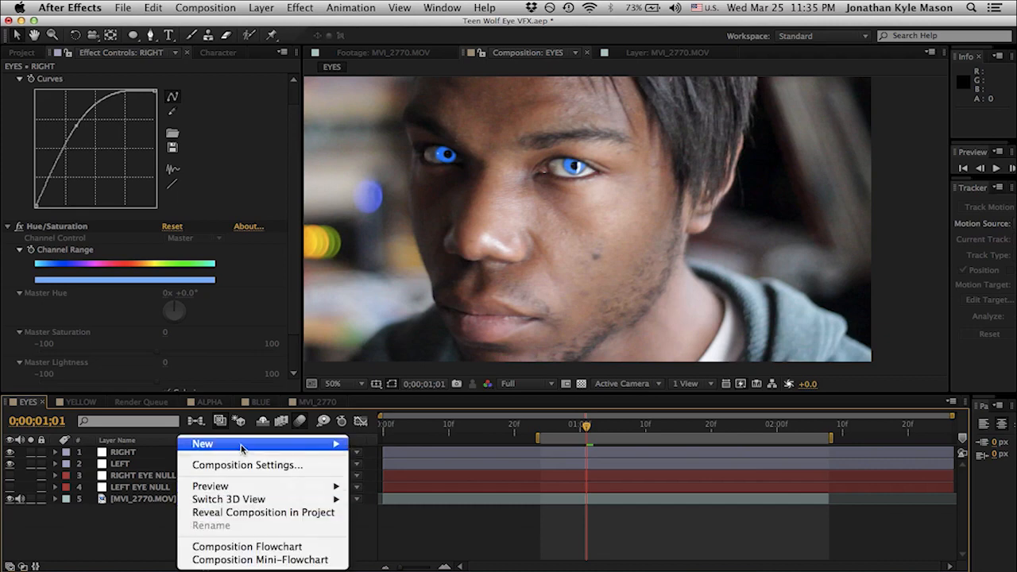
pyautogui.moveTo(243, 449)
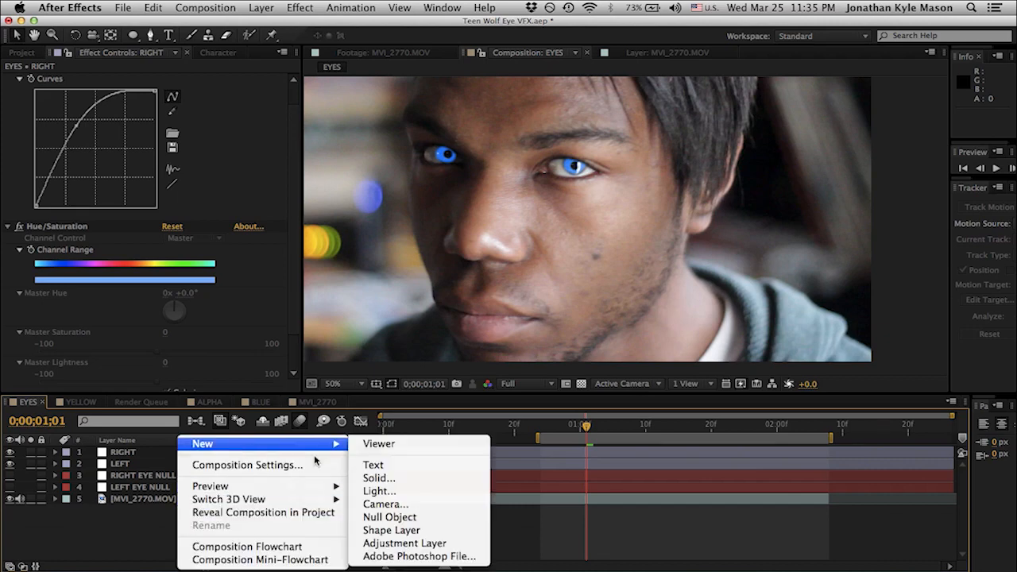
pyautogui.click(409, 543)
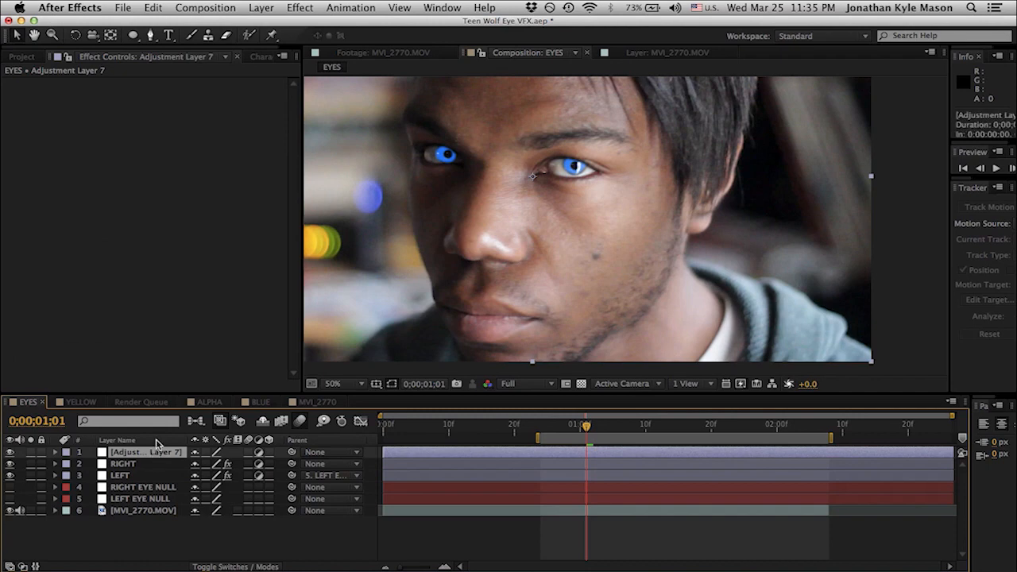
# Start a zigzag Pen tool mask on Adjustment Layer 7, alternating between pupil and iris edge on the nose side of the brightly lit eye.
pyautogui.scroll(1, 503, 156)
pyautogui.moveTo(502, 155); pyautogui.dragTo(622, 272)
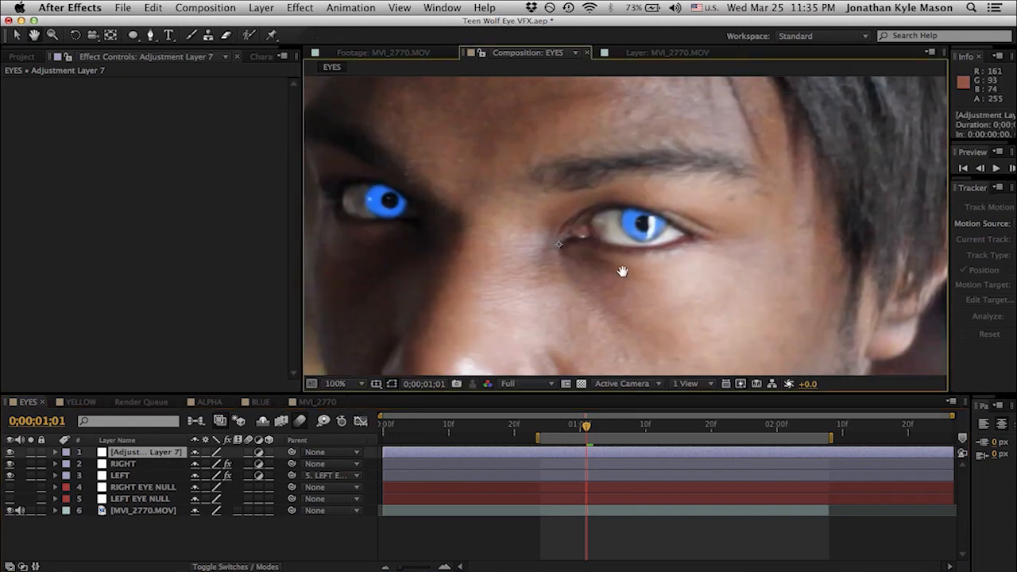
pyautogui.press('g')
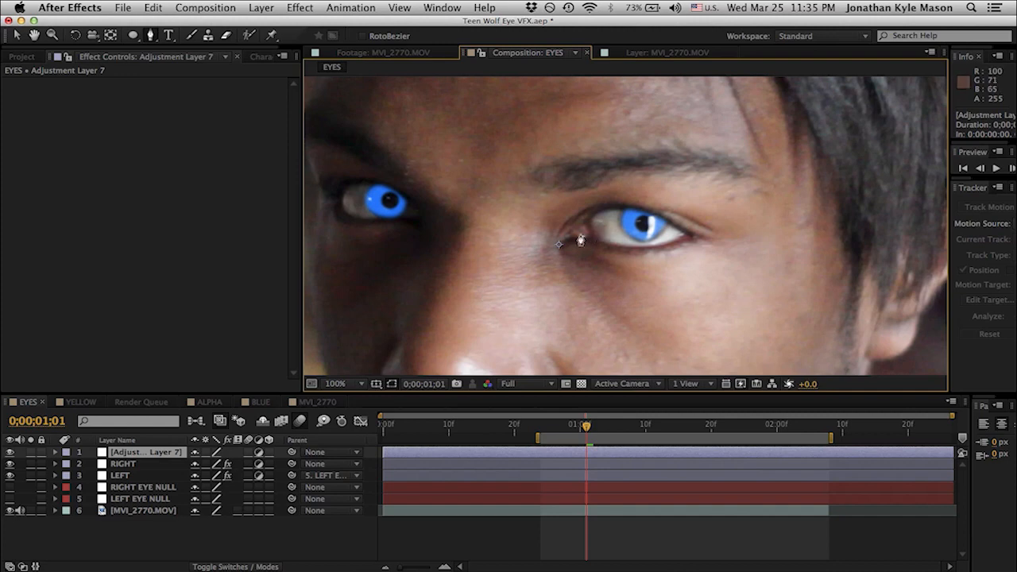
pyautogui.click(638, 218)
pyautogui.scroll(2, 629, 223)
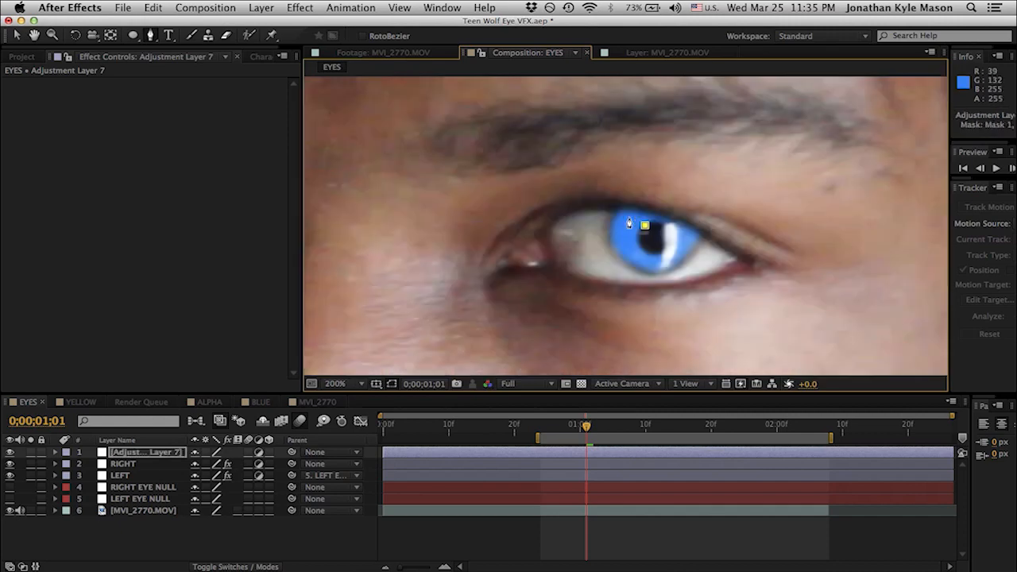
pyautogui.click(614, 216)
pyautogui.click(612, 230)
pyautogui.click(614, 238)
pyautogui.press('super+z')
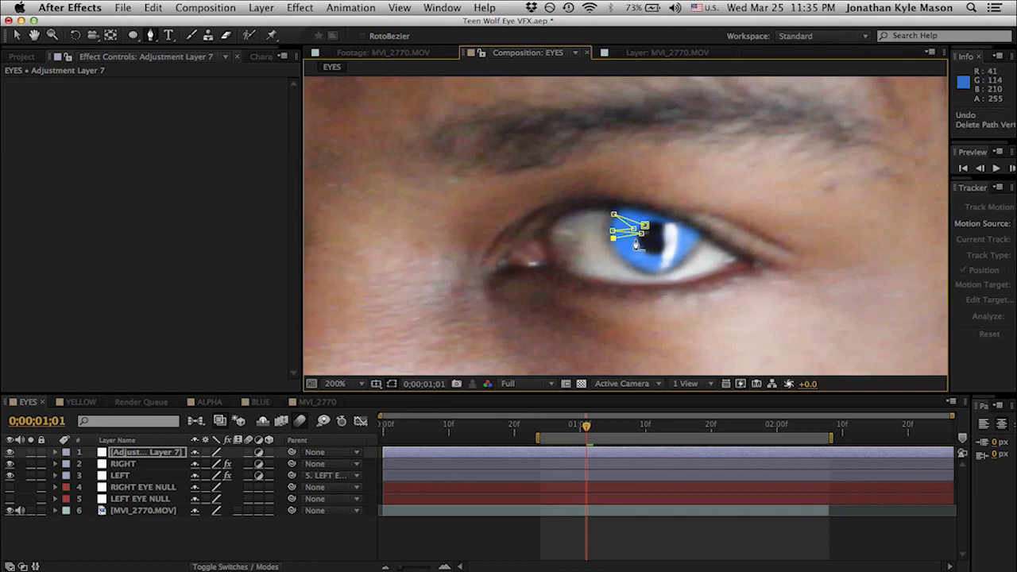
pyautogui.click(637, 241)
pyautogui.click(638, 244)
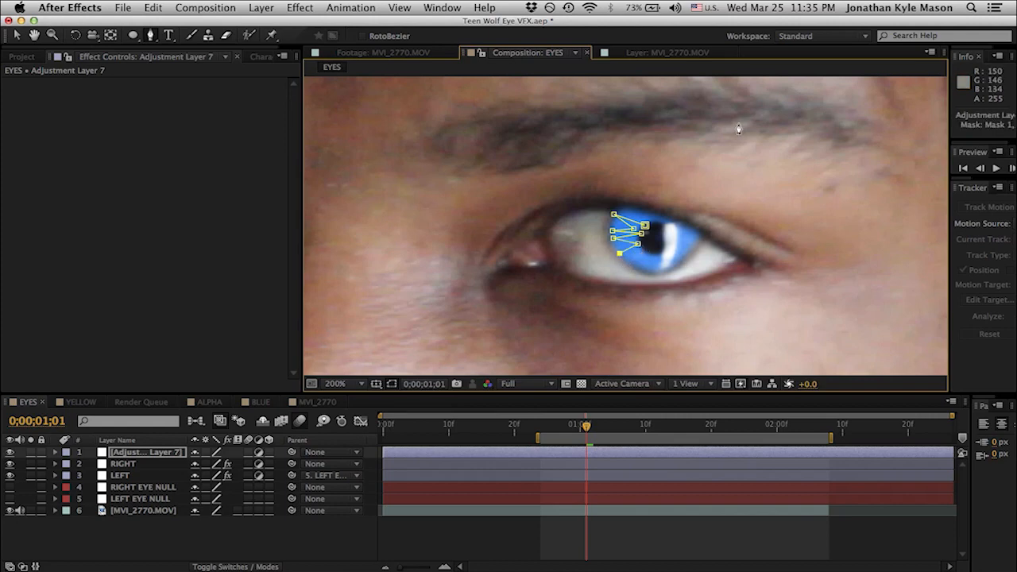
# Continue the zigzag mask around the lower, outer and upper iris and close it into a ring of spikes around the pupil.
pyautogui.scroll(2, 697, 231)
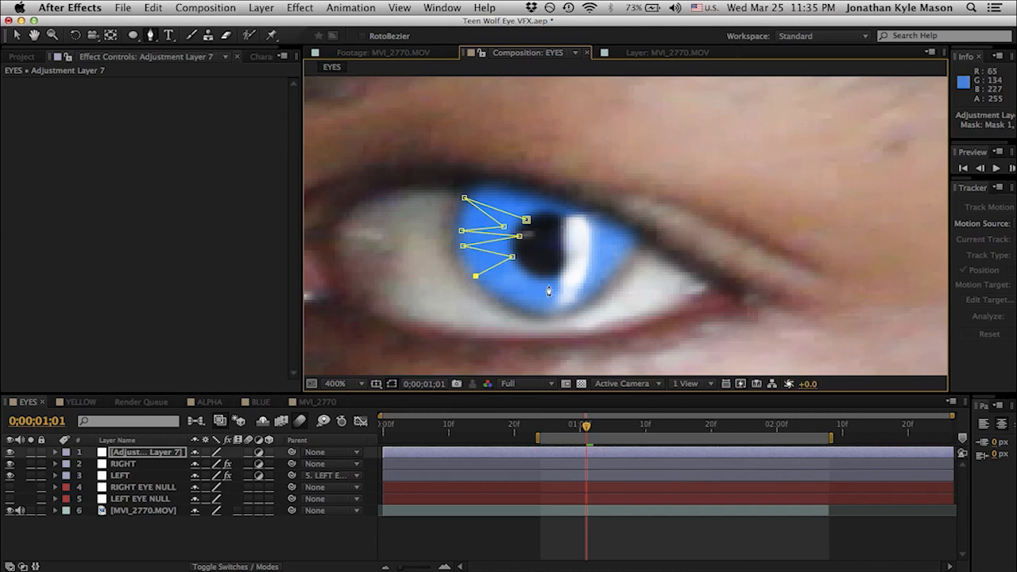
pyautogui.click(516, 264)
pyautogui.click(495, 296)
pyautogui.click(528, 269)
pyautogui.click(513, 305)
pyautogui.click(538, 276)
pyautogui.click(544, 314)
pyautogui.click(550, 278)
pyautogui.click(572, 299)
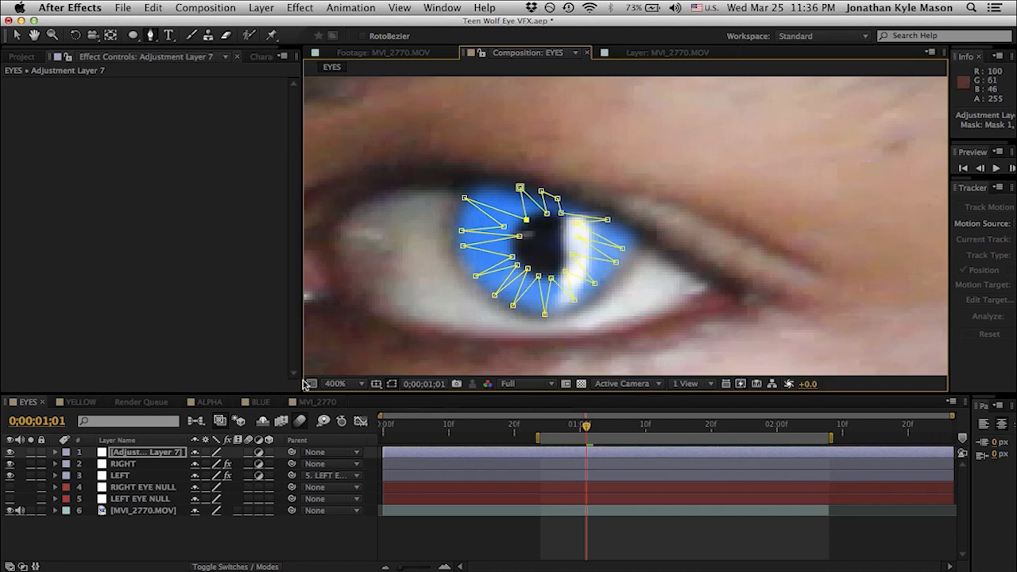
# Apply a Curves effect to Adjustment Layer 7 and bow the RGB curve downward to darken the spikes.
pyautogui.click(310, 7)
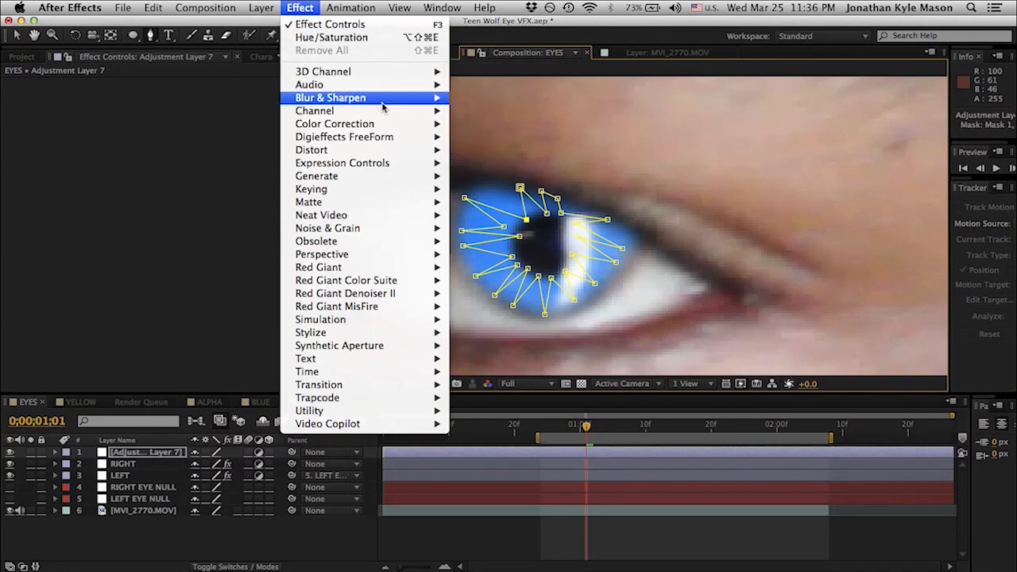
pyautogui.moveTo(384, 124)
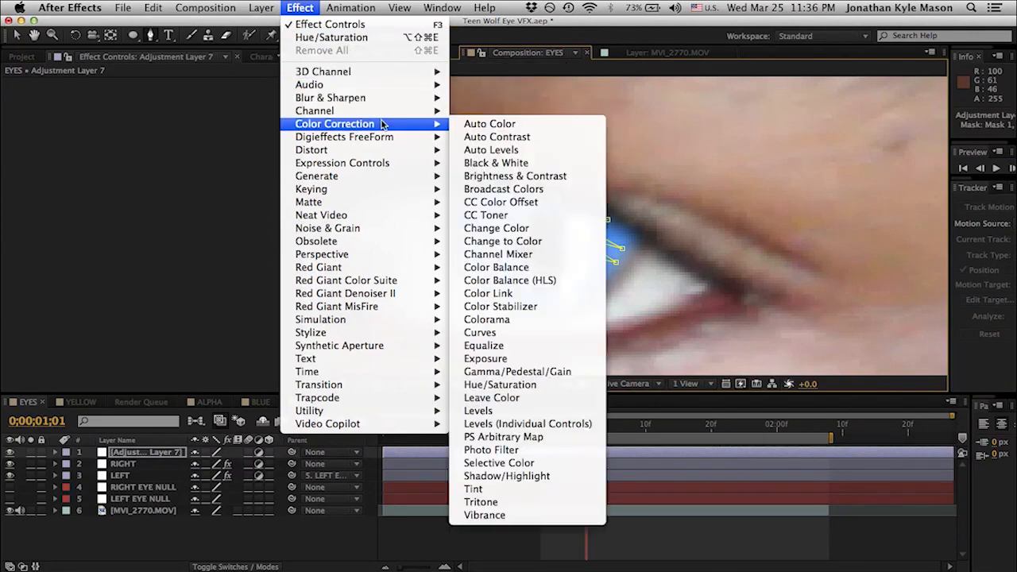
pyautogui.click(531, 333)
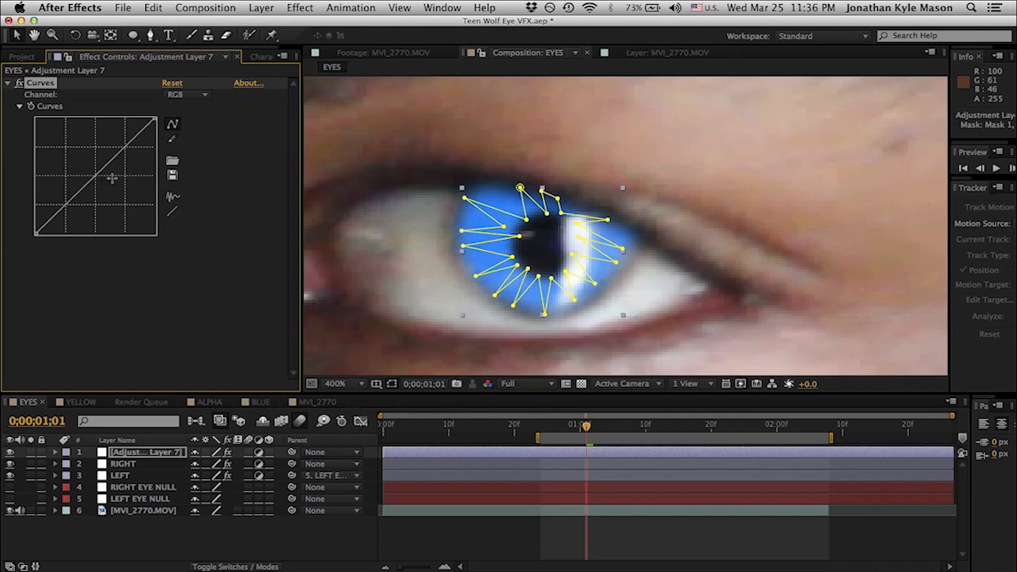
pyautogui.moveTo(96, 167); pyautogui.dragTo(114, 184)
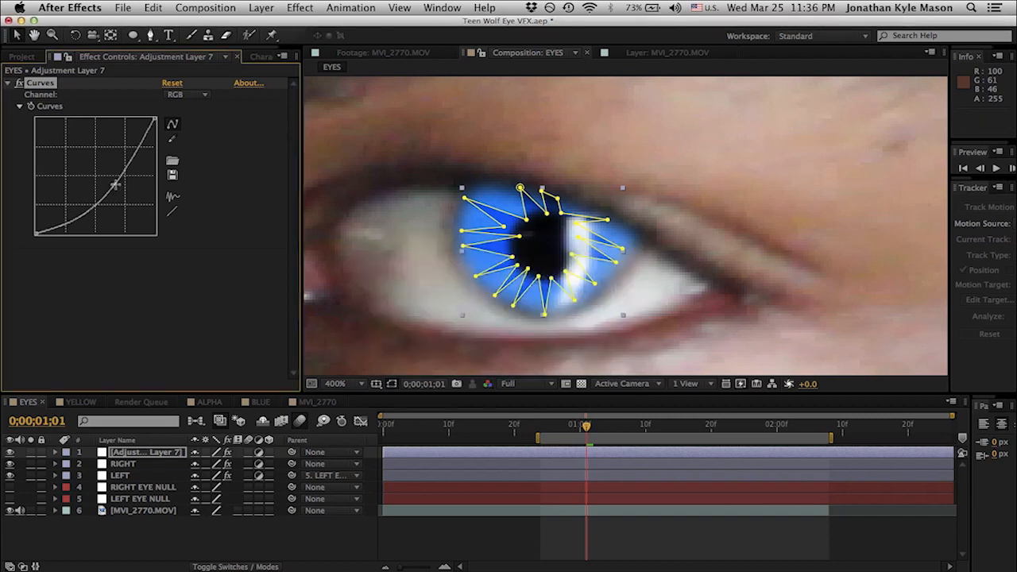
# Set the spike mask's feather to 2 pixels on Adjustment Layer 7.
pyautogui.press('f')
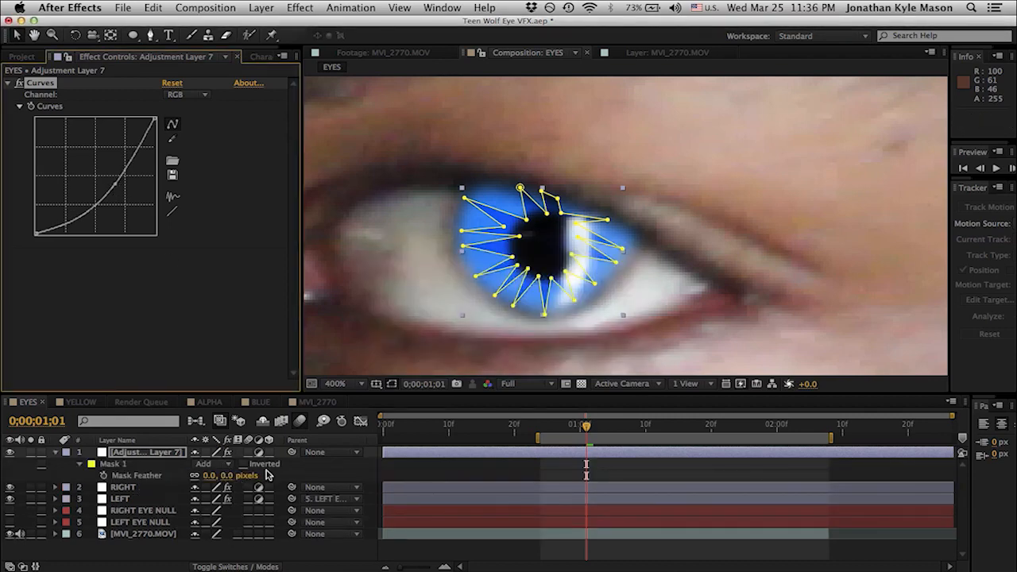
pyautogui.hotkey('alt', 'shift', 'f')
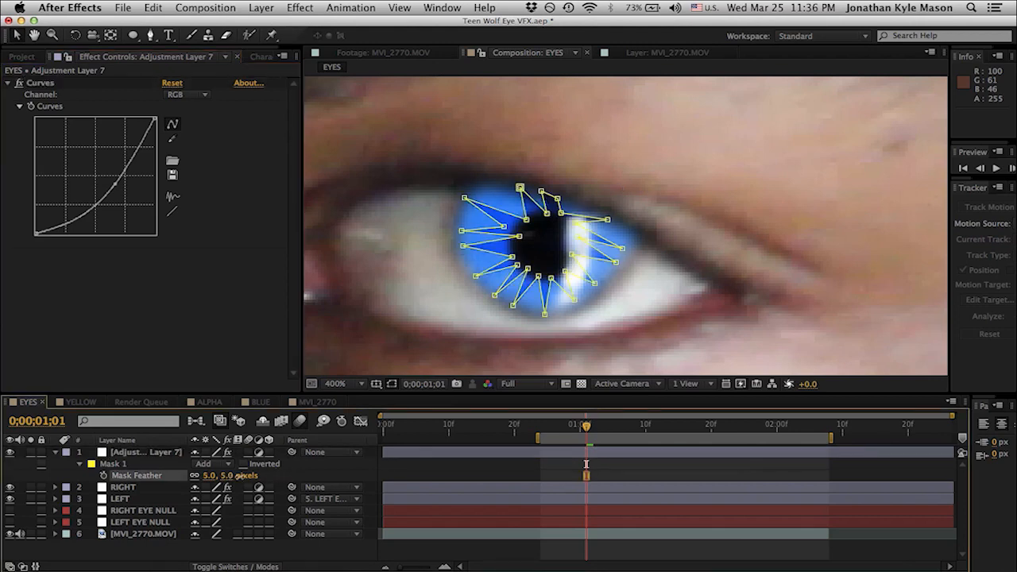
pyautogui.moveTo(214, 475); pyautogui.dragTo(215, 477)
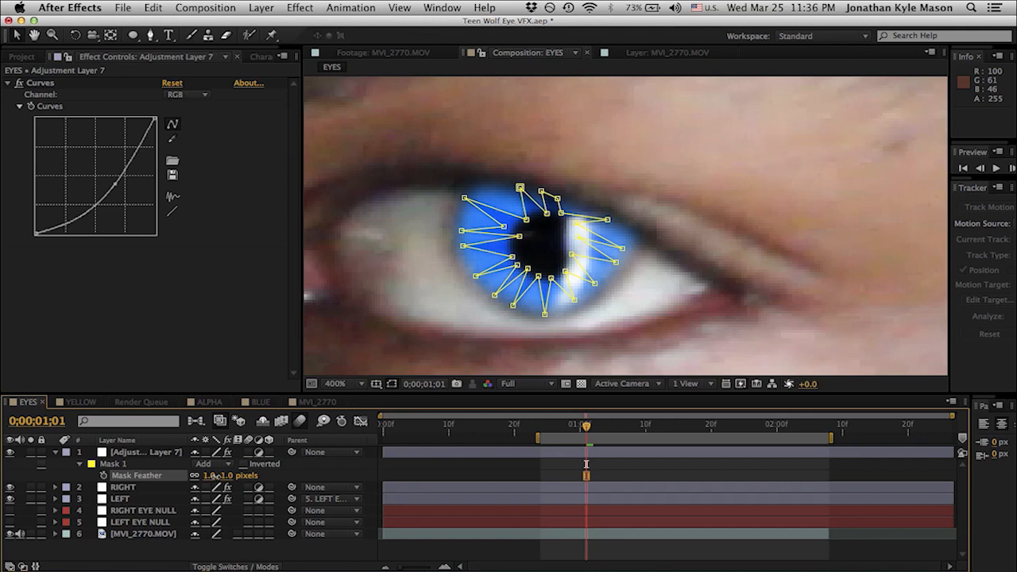
pyautogui.click(233, 479)
pyautogui.click(270, 474)
pyautogui.click(232, 476)
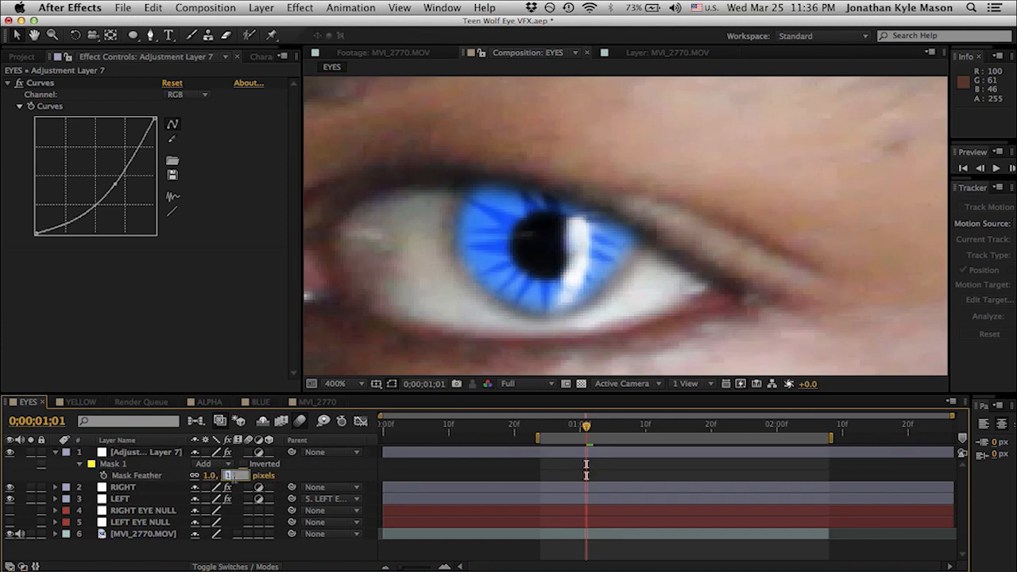
pyautogui.write('2')
pyautogui.press('Return')
pyautogui.click(341, 475)
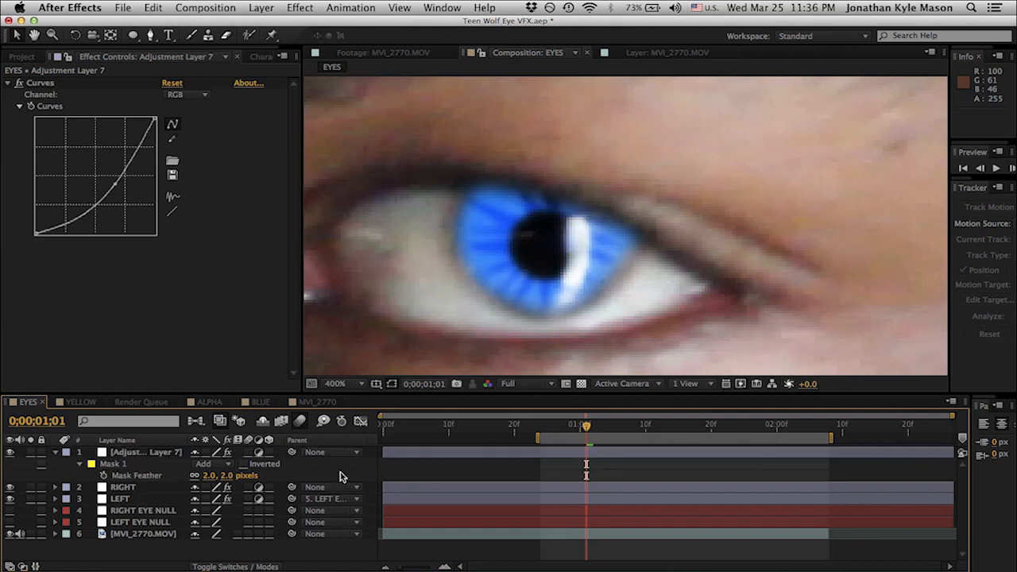
# Reshape the spike mask by moving its upper and side outer vertices closer to the edge of the iris.
pyautogui.scroll(-4, 436, 286)
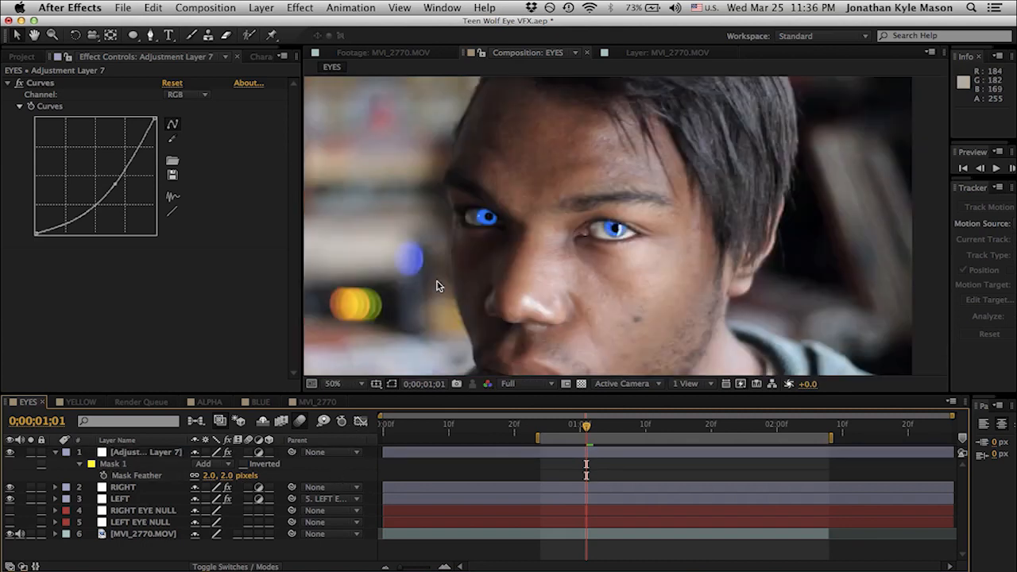
pyautogui.scroll(4, 436, 286)
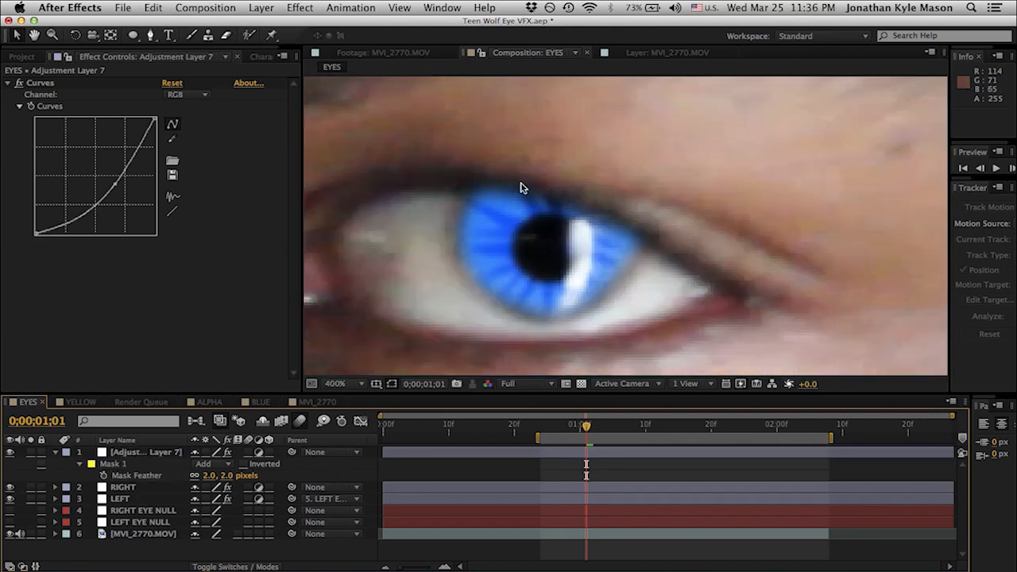
pyautogui.click(477, 204)
pyautogui.moveTo(473, 202); pyautogui.dragTo(497, 188)
pyautogui.moveTo(465, 236); pyautogui.dragTo(457, 226)
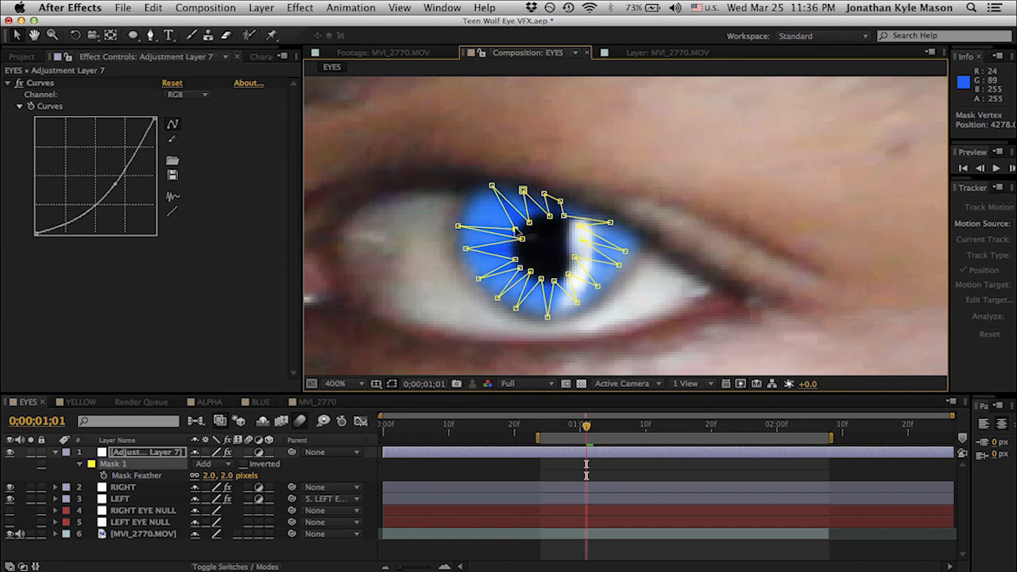
pyautogui.moveTo(458, 226); pyautogui.dragTo(459, 221)
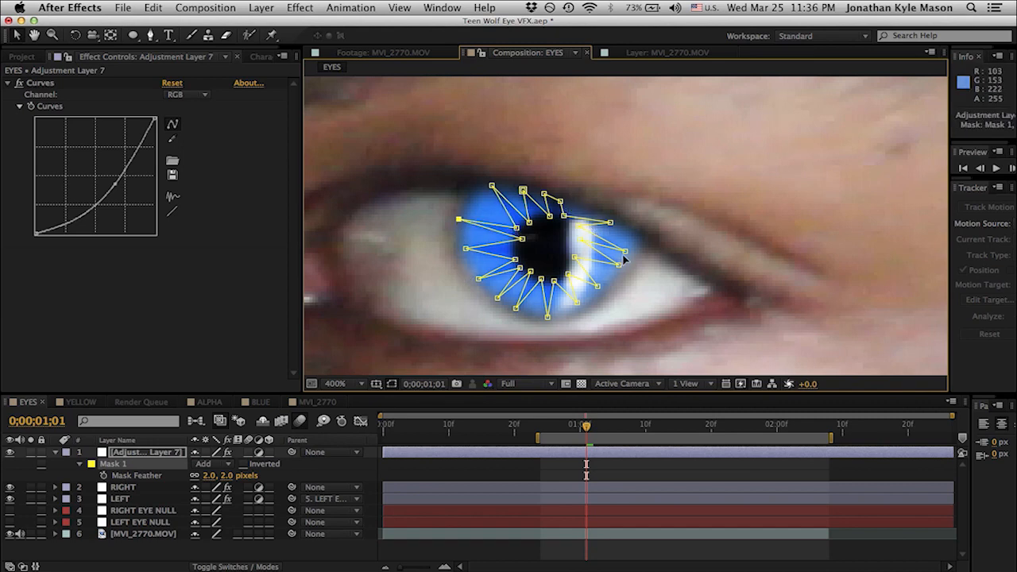
pyautogui.moveTo(625, 252); pyautogui.dragTo(631, 250)
# Pull the RGB curve further down to deepen the spikes and add a Tint effect with the amount set to 80%.
pyautogui.moveTo(115, 184)
pyautogui.mouseDown()
pyautogui.moveTo(140, 204)
pyautogui.moveTo(131, 194)
pyautogui.mouseUp()
pyautogui.click(297, 8)
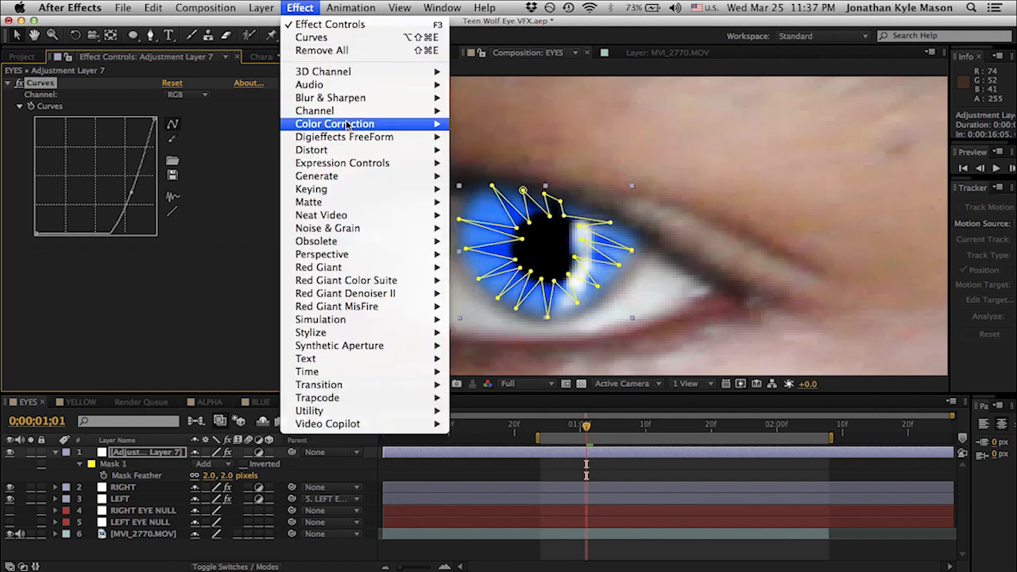
pyautogui.moveTo(346, 124)
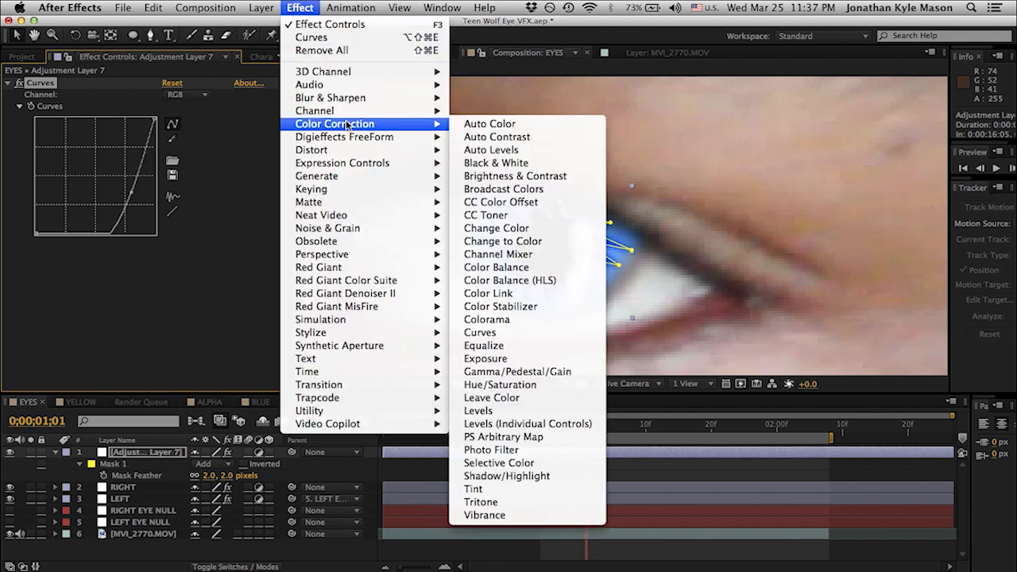
pyautogui.click(494, 489)
pyautogui.moveTo(163, 290); pyautogui.dragTo(209, 292)
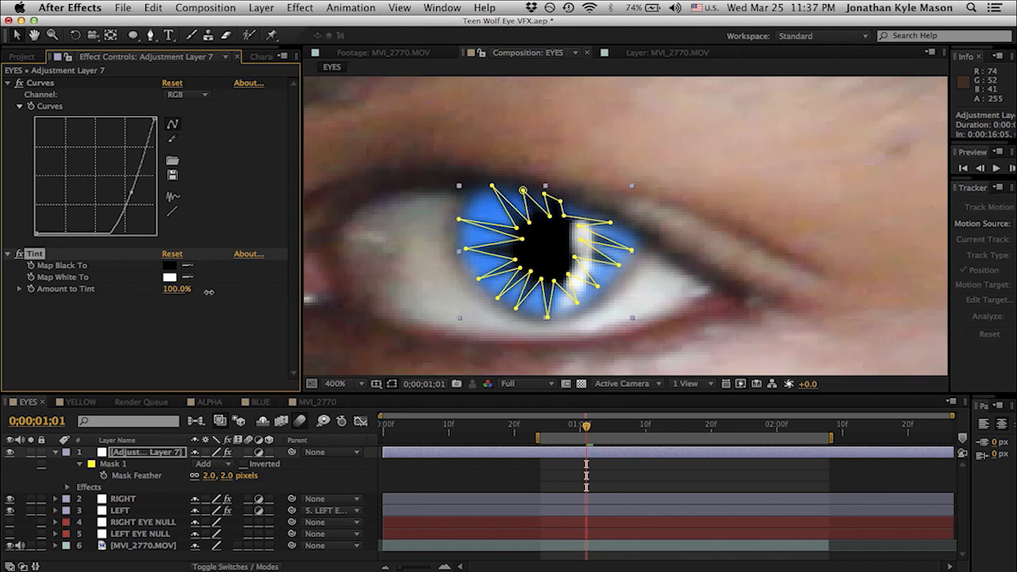
pyautogui.moveTo(209, 292); pyautogui.dragTo(152, 293)
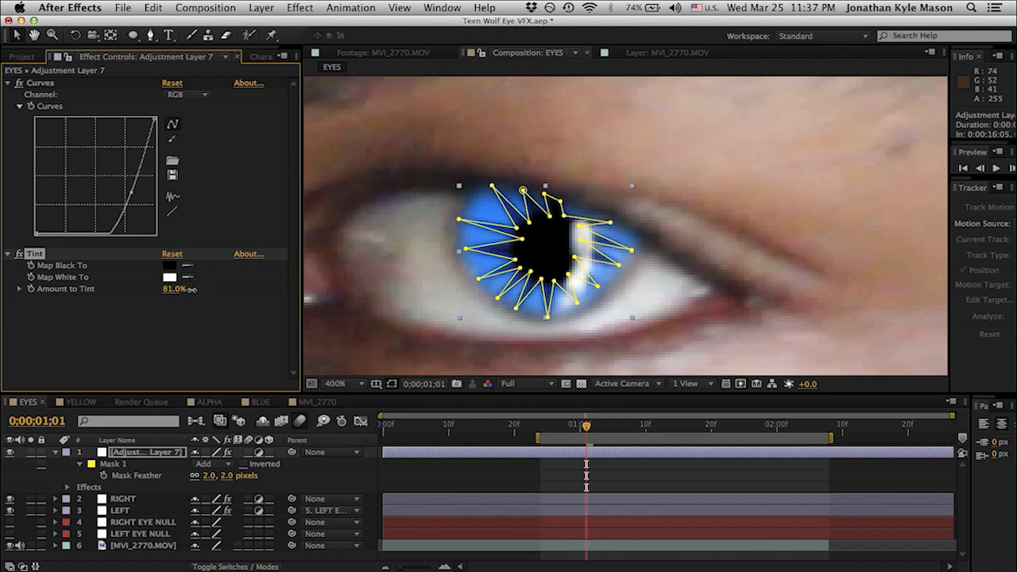
pyautogui.moveTo(204, 290)
pyautogui.mouseDown()
pyautogui.moveTo(217, 289)
pyautogui.moveTo(204, 290)
pyautogui.mouseUp()
pyautogui.click(401, 474)
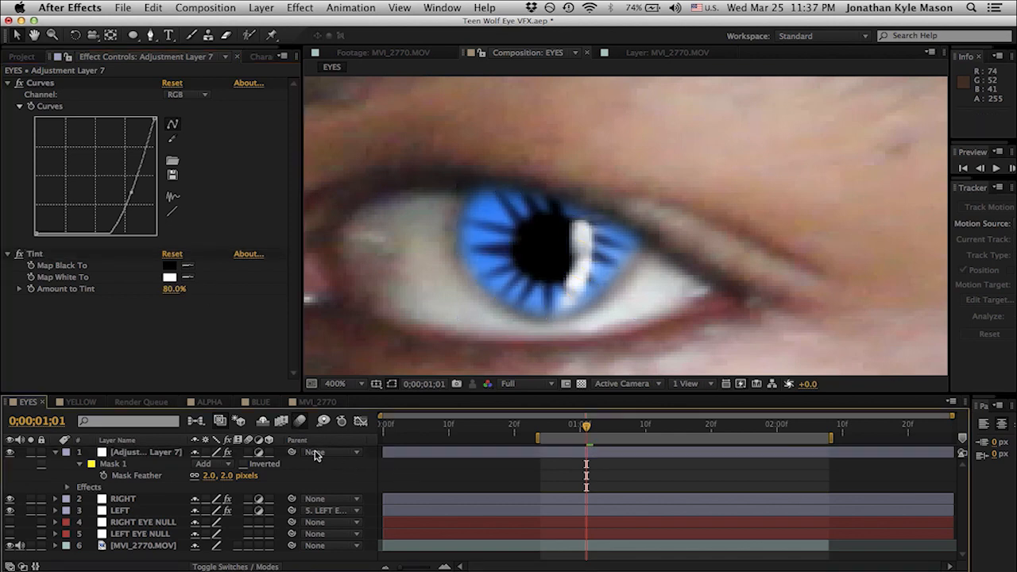
# Increase the feather of Mask 1 on Adjustment Layer 7 to 3 pixels.
pyautogui.click(148, 452)
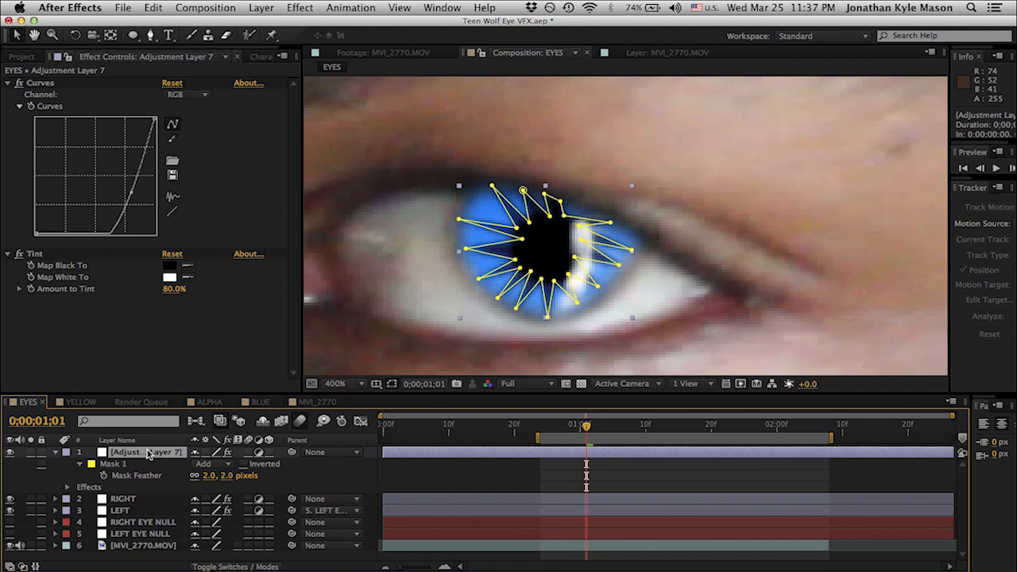
pyautogui.press('u')
pyautogui.press('f')
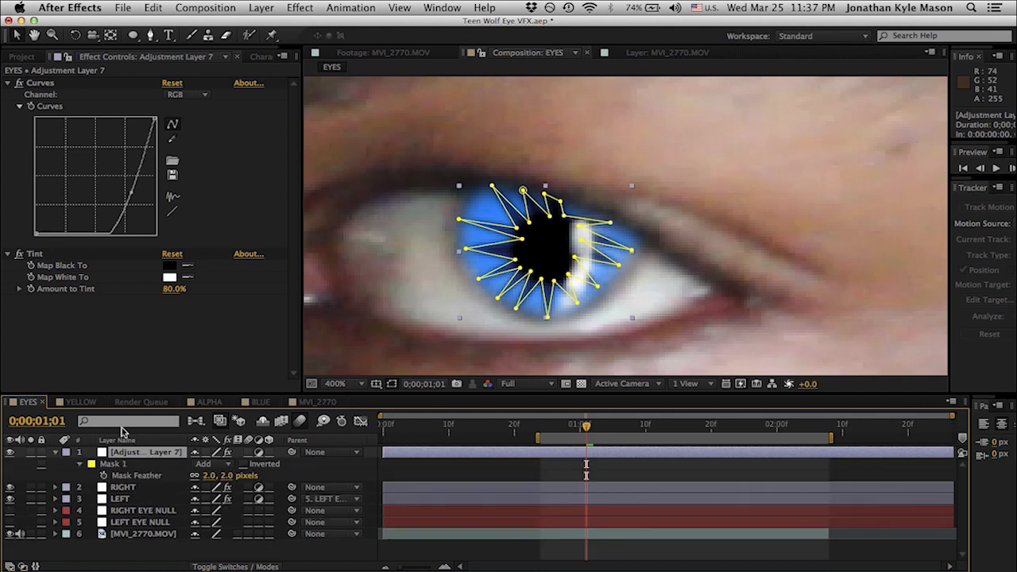
pyautogui.moveTo(224, 475)
pyautogui.mouseDown()
pyautogui.moveTo(241, 475)
pyautogui.moveTo(223, 481)
pyautogui.mouseUp()
pyautogui.click(300, 478)
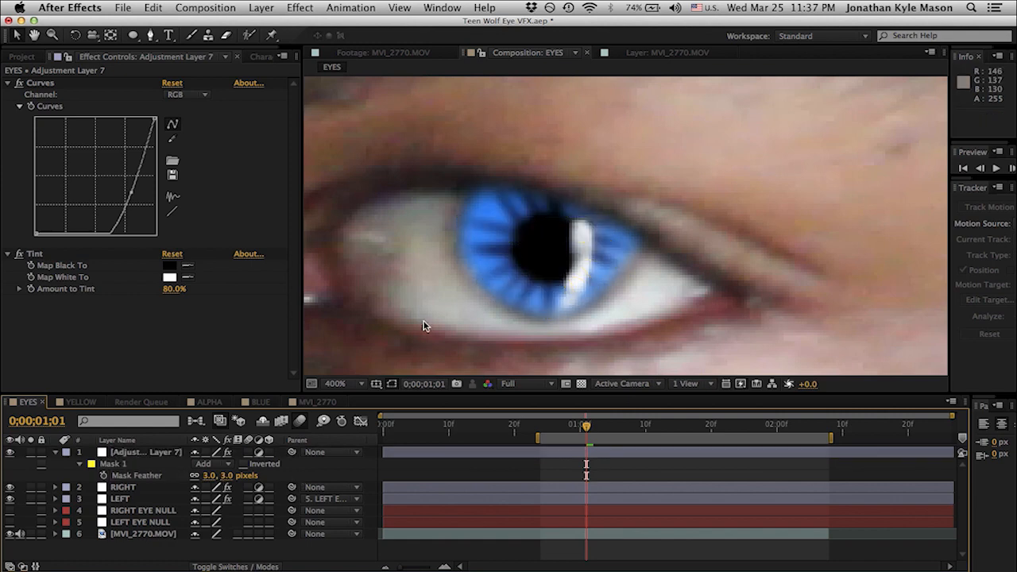
# Move an upper spike tip and an outer side spike tip of Mask 1 outward toward the edge of the iris.
pyautogui.press(',')
pyautogui.press('.')
pyautogui.press('.')
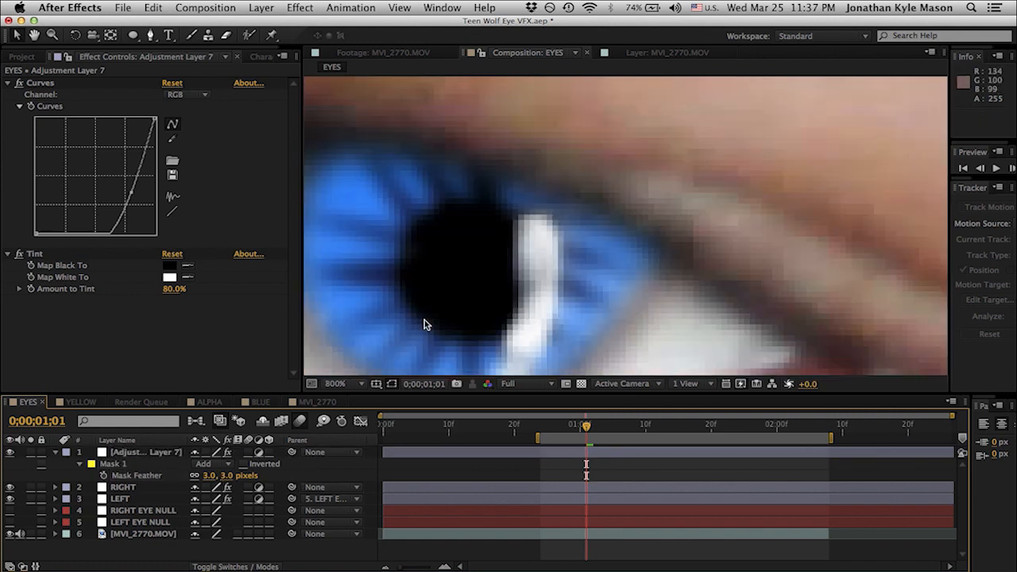
pyautogui.press(',')
pyautogui.click(493, 189)
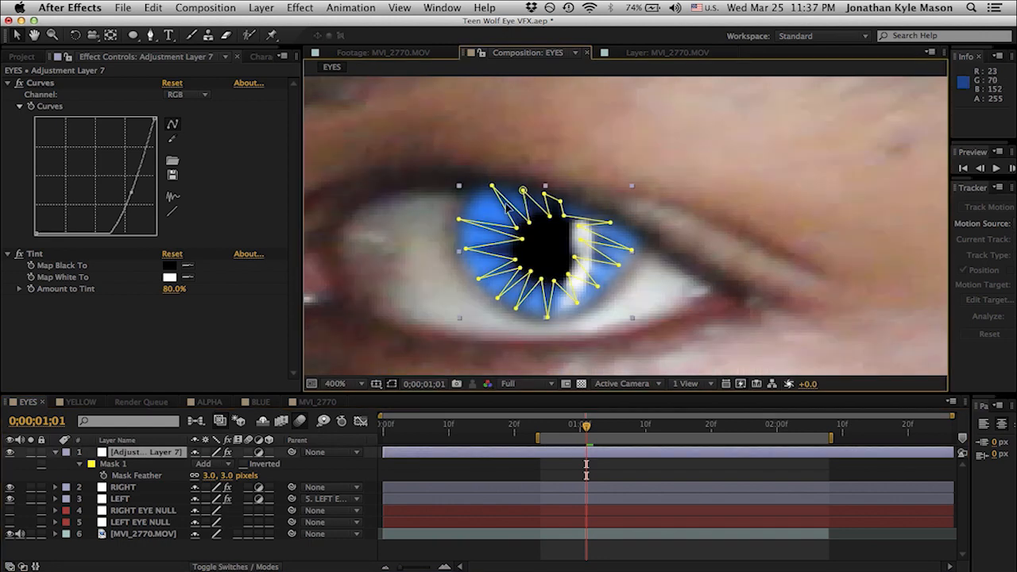
pyautogui.moveTo(494, 189); pyautogui.dragTo(480, 191)
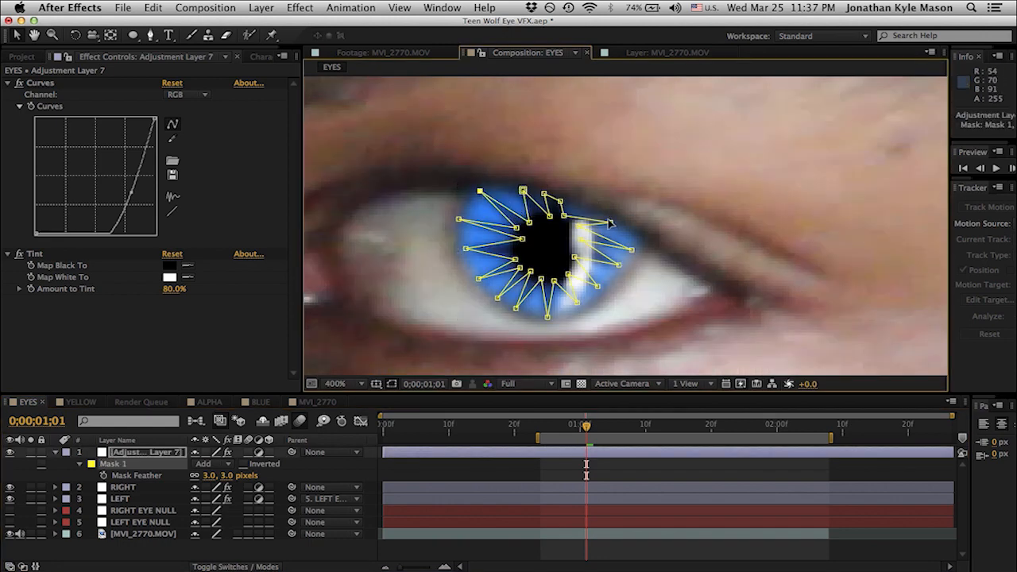
pyautogui.moveTo(611, 223); pyautogui.dragTo(616, 223)
pyautogui.click(479, 463)
# Draw a second zigzag spike mask on Adjustment Layer 7 around the subject's right pupil, alternating points between the pupil edge and iris edge.
pyautogui.press(',')
pyautogui.press(',')
pyautogui.press(',')
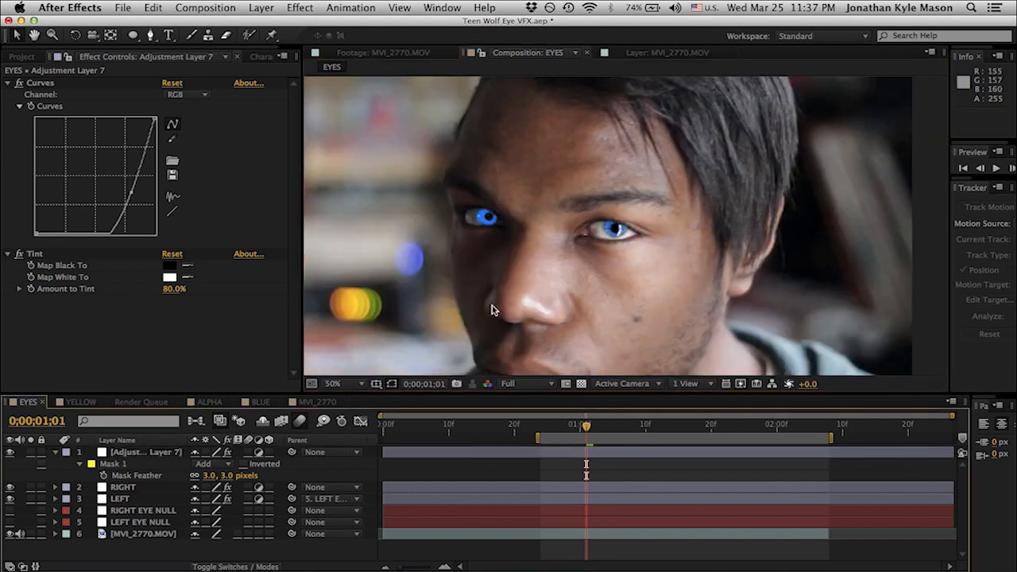
pyautogui.press('.')
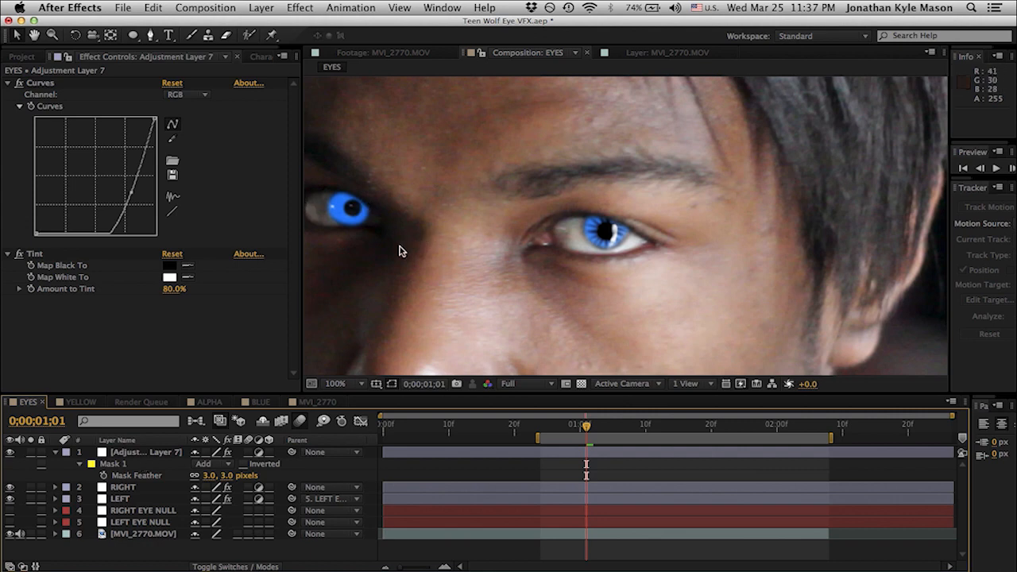
pyautogui.scroll(4, 388, 253)
pyautogui.scroll(-5, 388, 252)
pyautogui.scroll(3, 388, 253)
pyautogui.press('space')
pyautogui.moveTo(387, 256); pyautogui.dragTo(998, 320)
pyautogui.moveTo(429, 322); pyautogui.dragTo(852, 304)
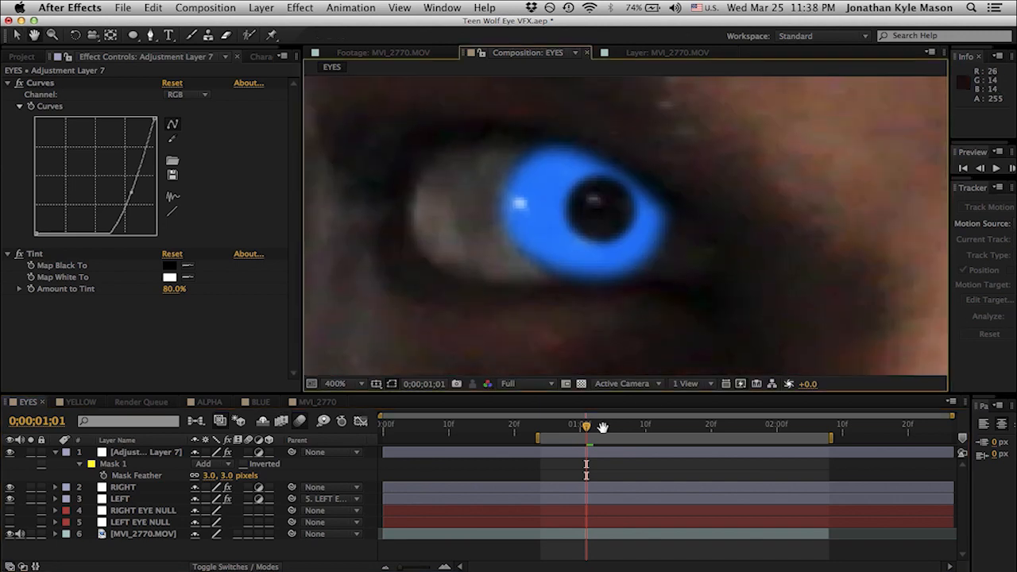
pyautogui.click(562, 452)
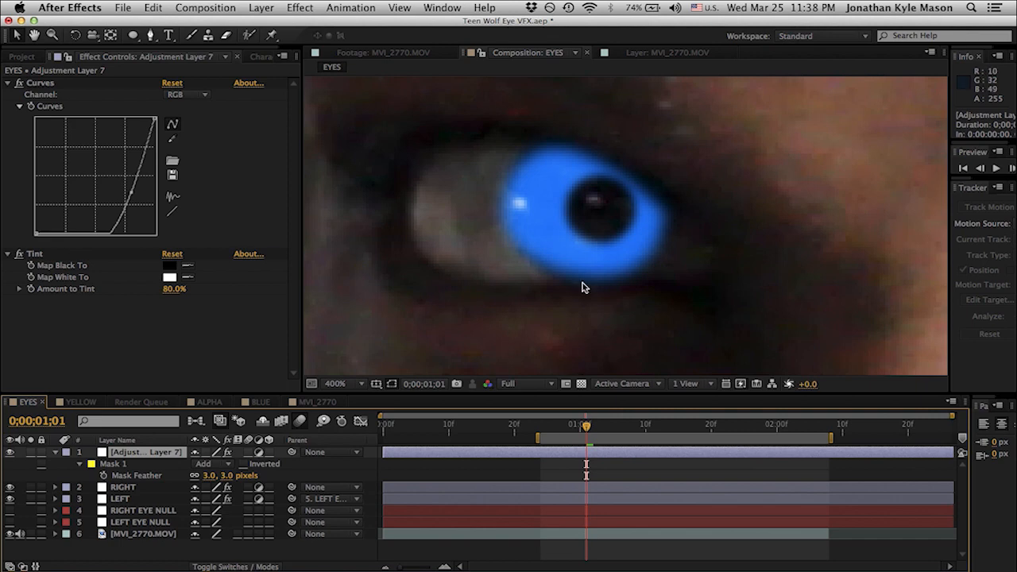
pyautogui.press('g')
pyautogui.click(589, 152)
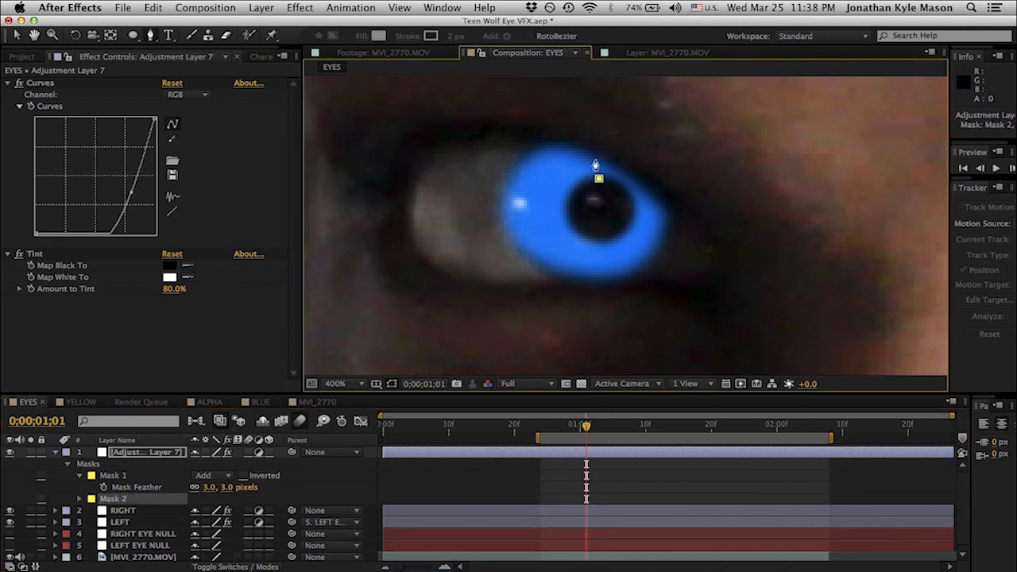
pyautogui.click(599, 179)
pyautogui.click(588, 182)
pyautogui.click(561, 146)
pyautogui.click(576, 183)
pyautogui.click(533, 155)
pyautogui.click(569, 196)
pyautogui.click(514, 181)
pyautogui.click(566, 205)
pyautogui.click(509, 208)
pyautogui.click(618, 282)
pyautogui.click(618, 242)
pyautogui.click(644, 265)
pyautogui.click(630, 229)
pyautogui.click(660, 239)
pyautogui.click(633, 211)
pyautogui.click(668, 213)
pyautogui.click(629, 193)
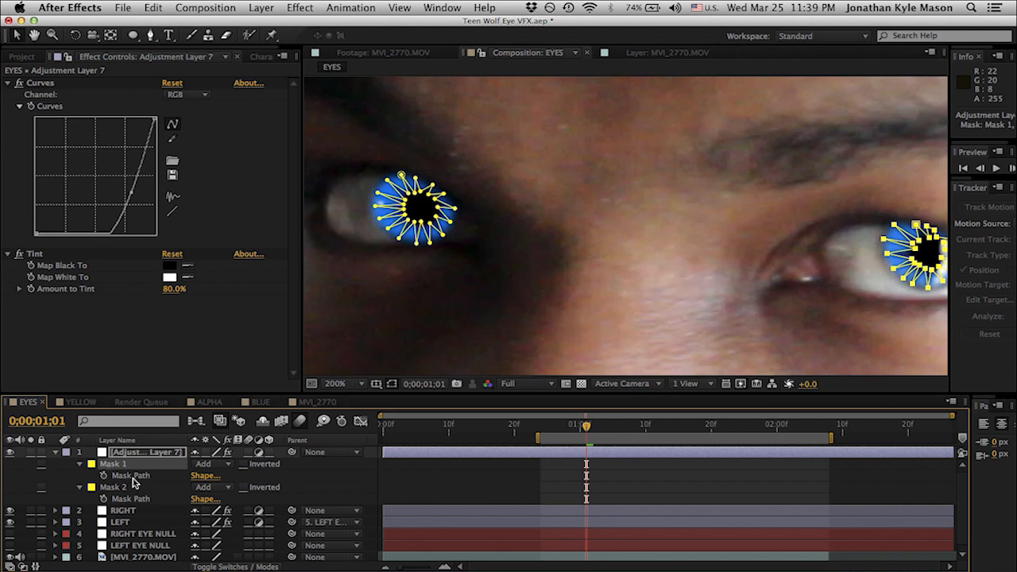
# Duplicate Adjustment Layer 7 with both spike masks.
pyautogui.click(146, 455)
pyautogui.press('super+d')
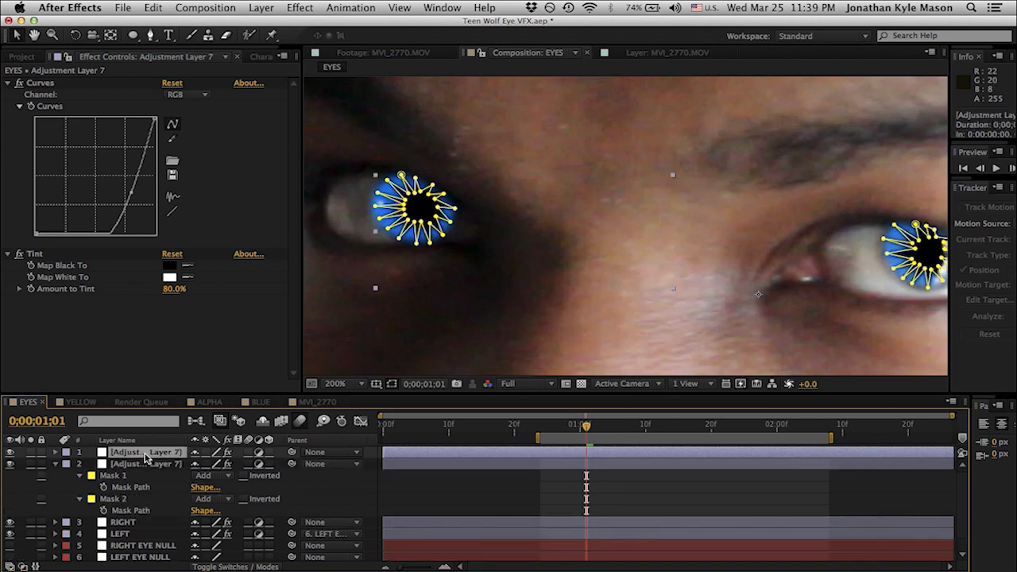
pyautogui.click(423, 514)
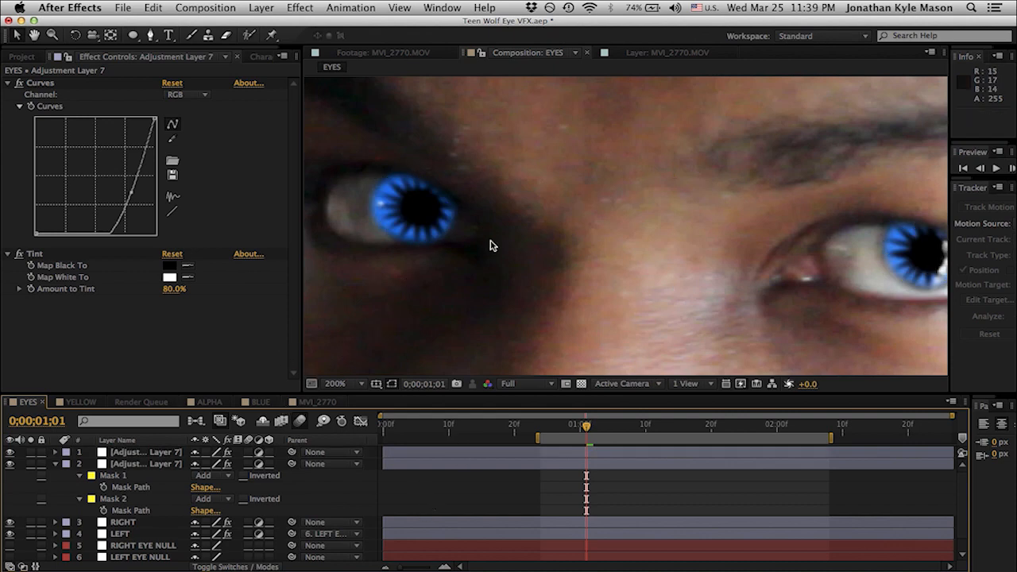
# Rotate the duplicate layer's spike mask on the subject's left eye clockwise by about 29 degrees.
pyautogui.press(',')
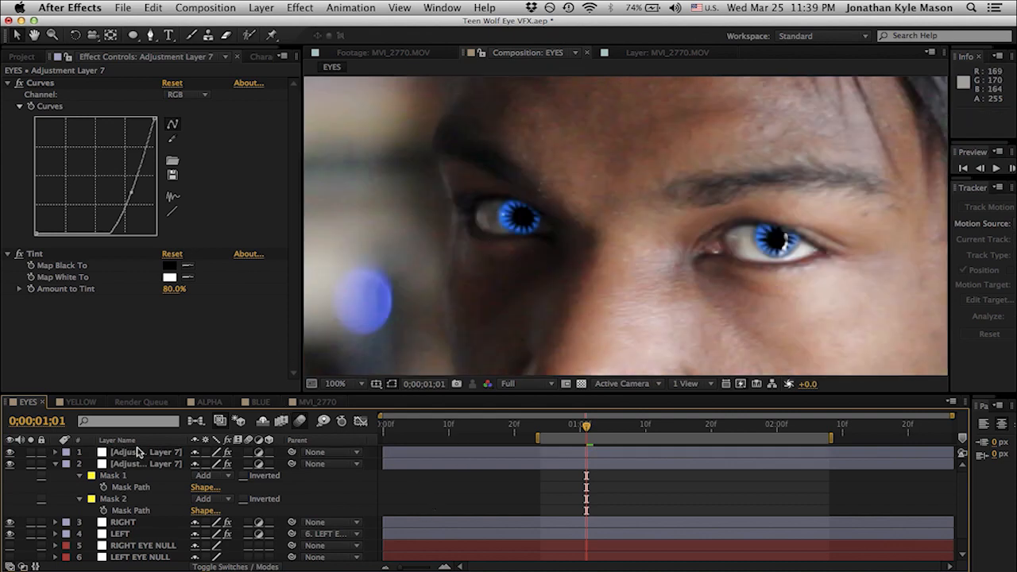
pyautogui.click(136, 452)
pyautogui.press('.')
pyautogui.press('.')
pyautogui.press(',')
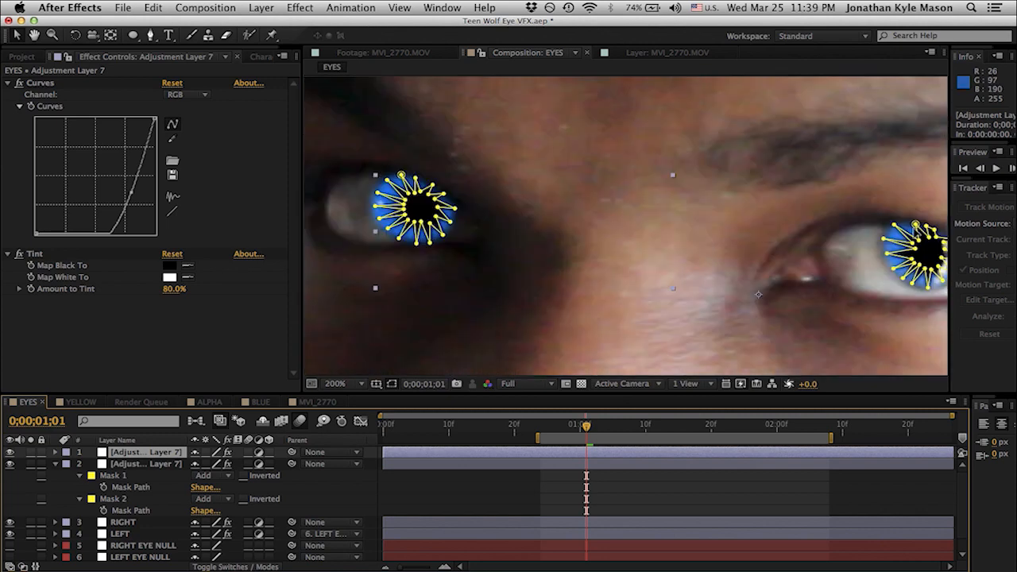
pyautogui.doubleClick(916, 227)
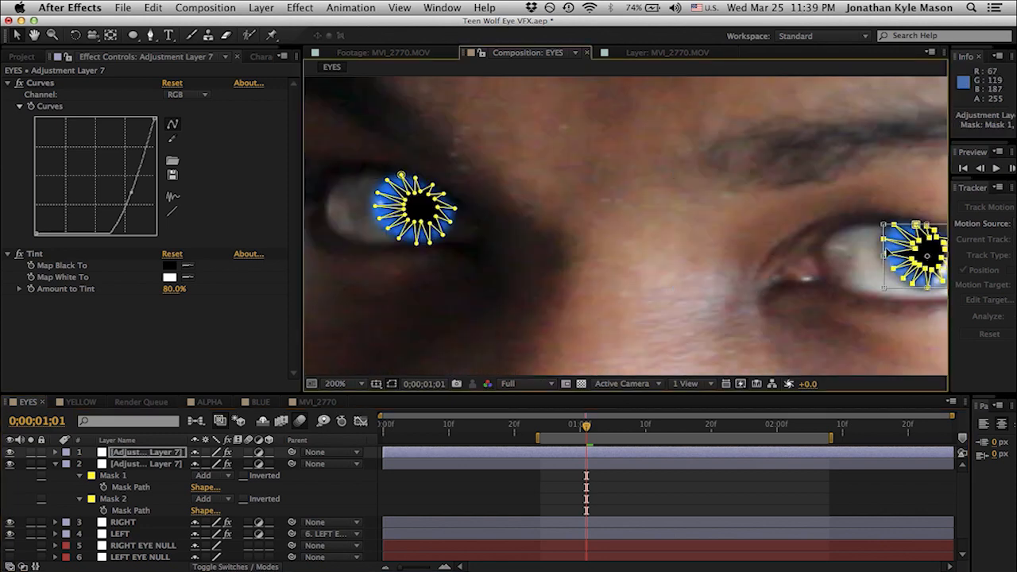
pyautogui.moveTo(878, 215); pyautogui.dragTo(908, 205)
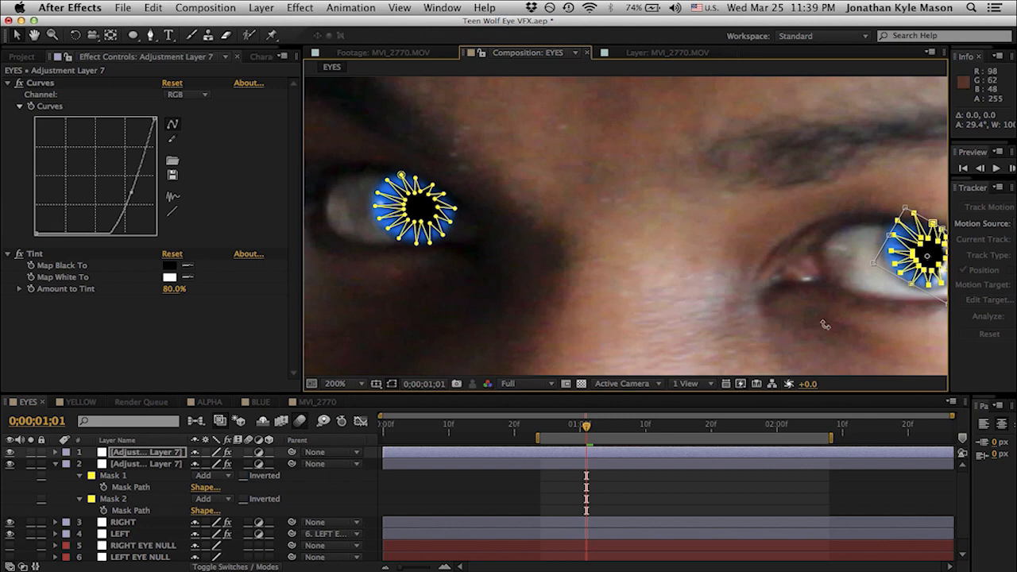
pyautogui.click(731, 496)
# Rotate the duplicate layer's spike mask on the subject's right eye clockwise by about 12 degrees.
pyautogui.press('h')
pyautogui.moveTo(847, 313); pyautogui.dragTo(764, 275)
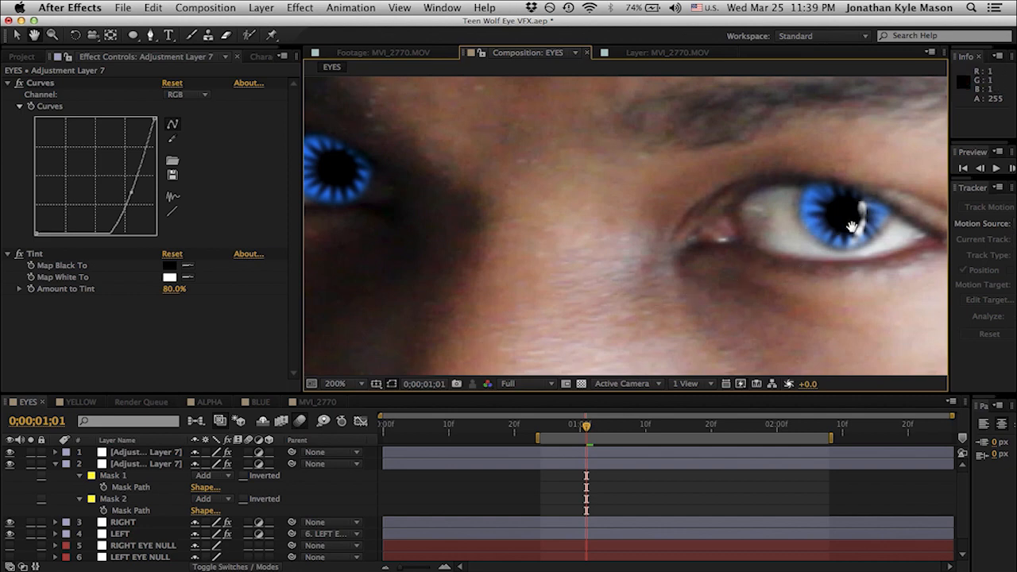
pyautogui.press('v')
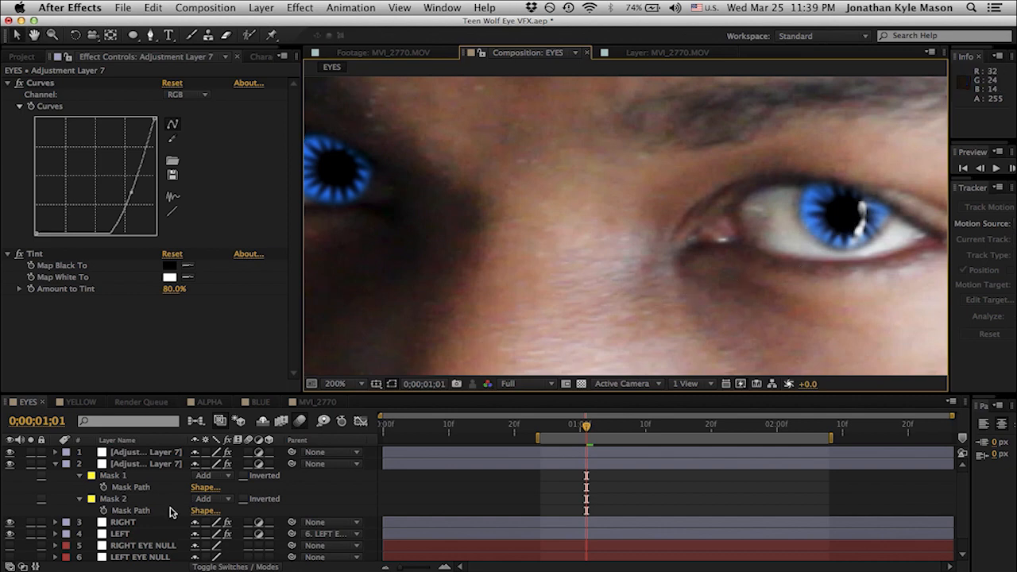
pyautogui.click(157, 455)
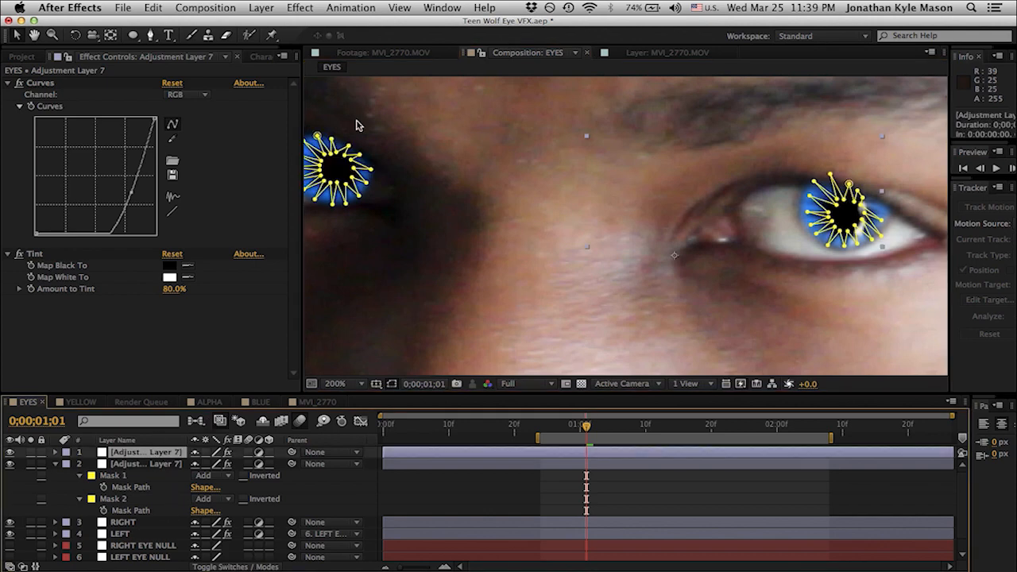
pyautogui.doubleClick(315, 133)
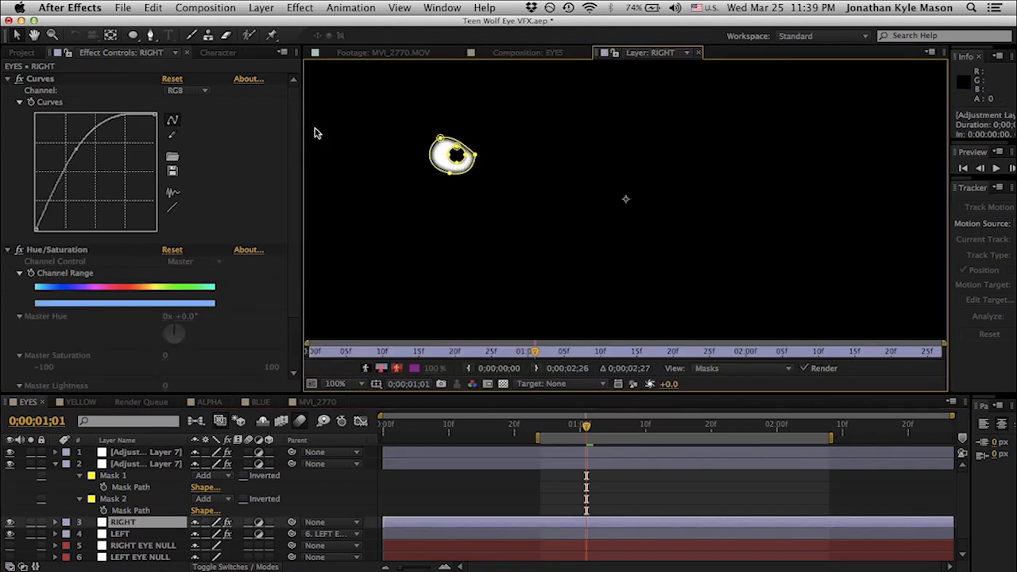
pyautogui.click(518, 51)
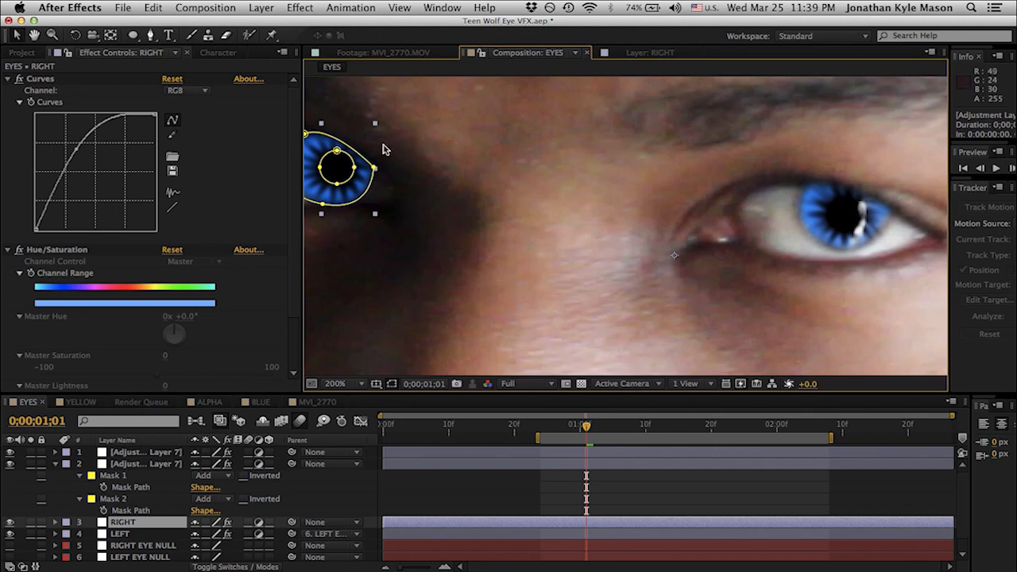
pyautogui.click(125, 452)
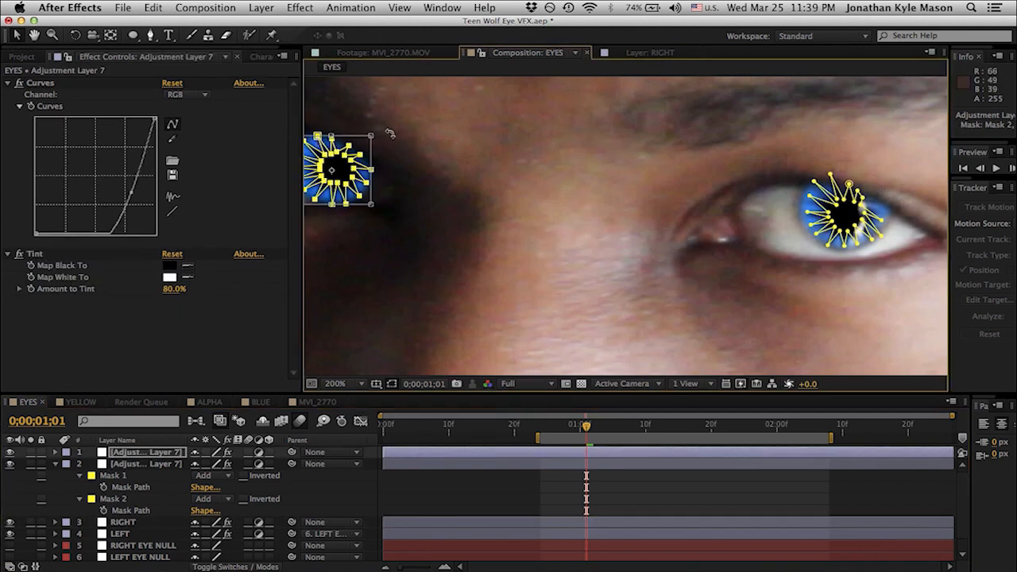
pyautogui.moveTo(378, 128); pyautogui.dragTo(367, 159)
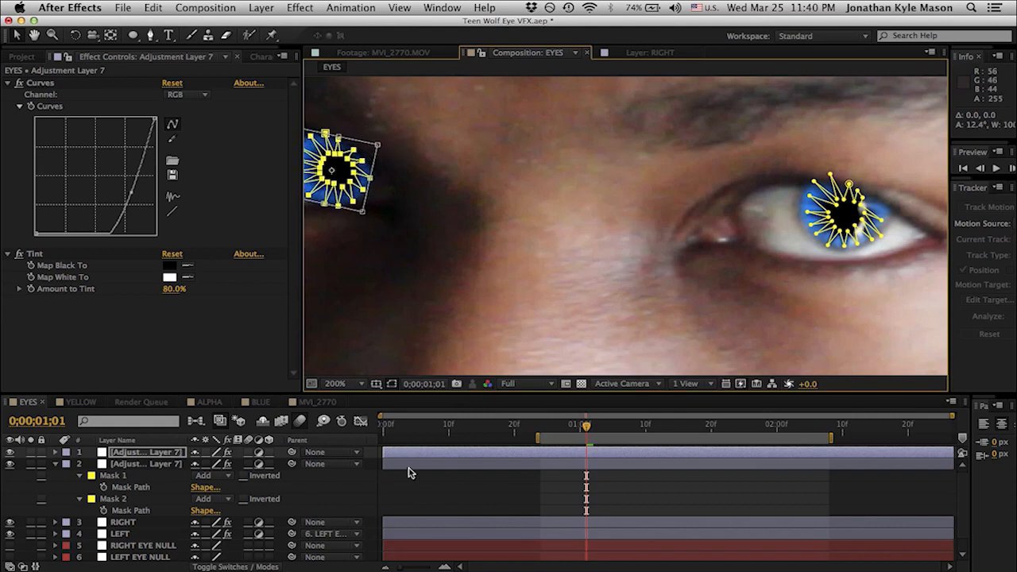
pyautogui.click(429, 494)
# Inspect both irises, compare them with the yellow-eyed Teen Wolf reference image in Preview, and return to After Effects.
pyautogui.scroll(-2, 439, 225)
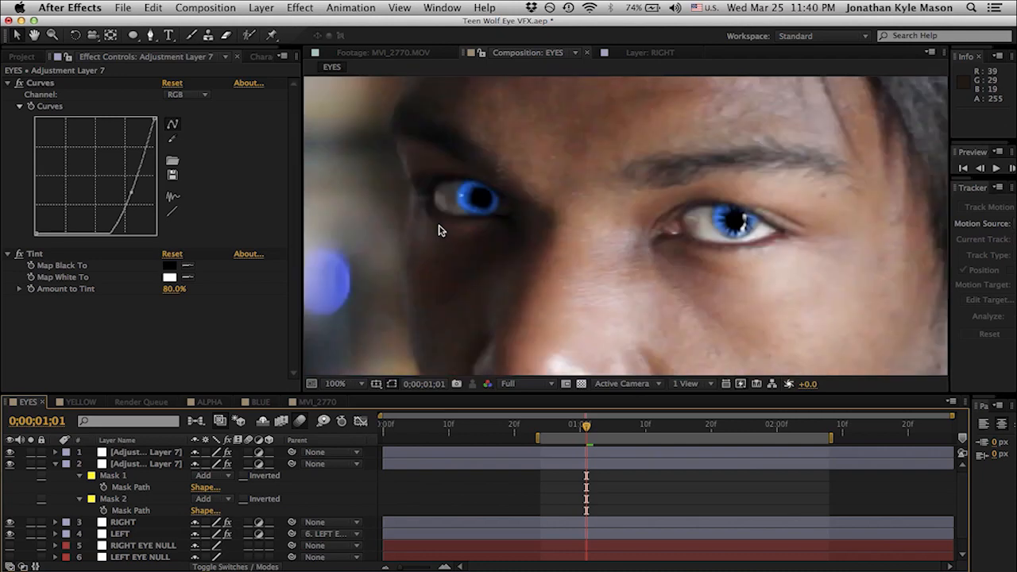
pyautogui.press('.')
pyautogui.press('.')
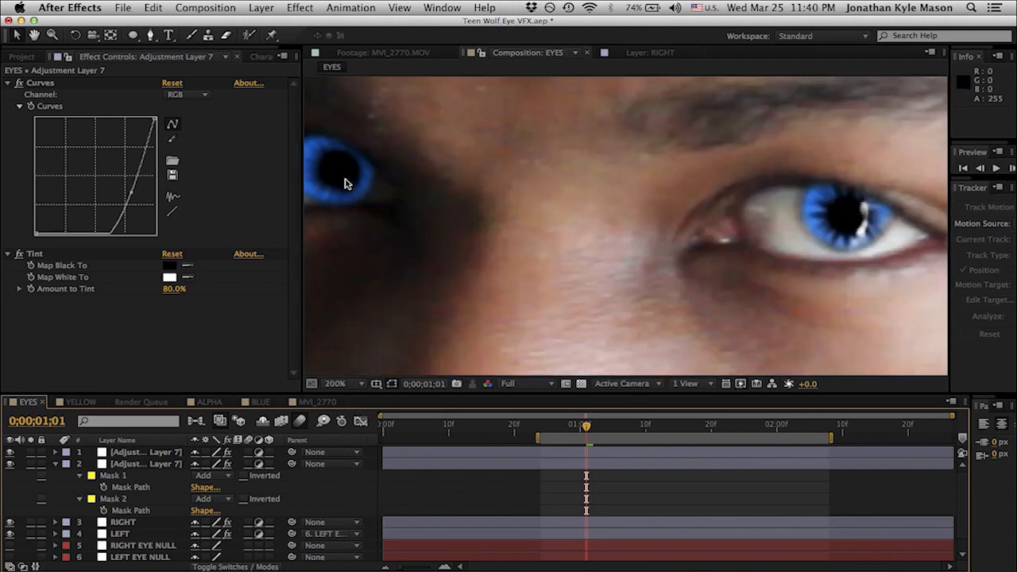
pyautogui.click(796, 560)
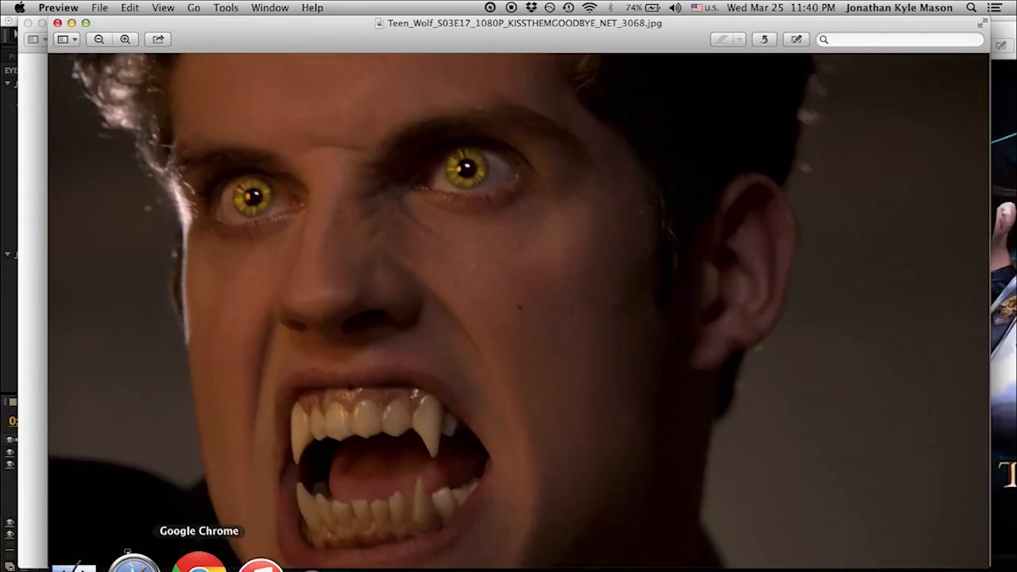
pyautogui.click(384, 562)
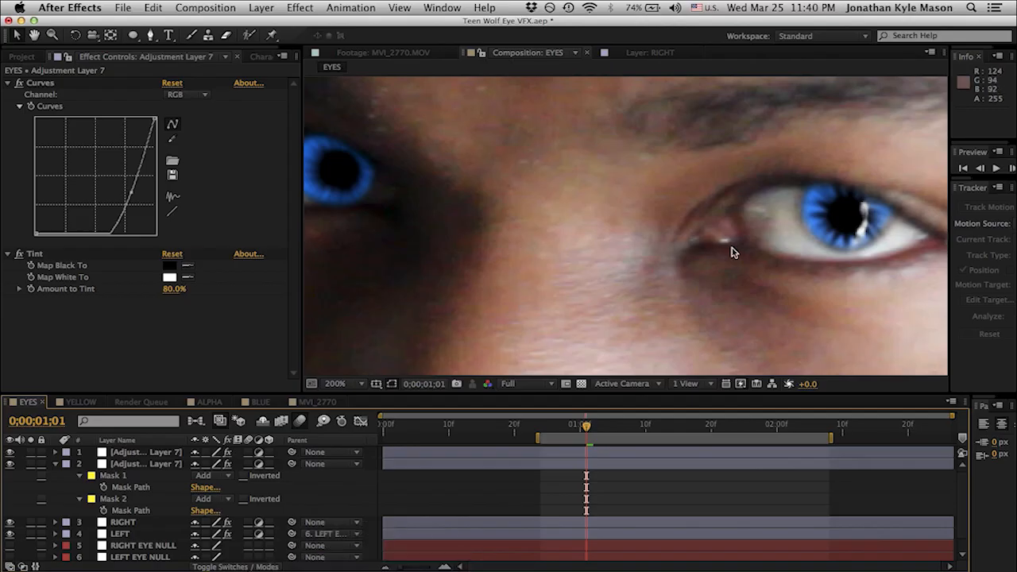
# Rotate the duplicate layer's spike mask on the subject's left eye again to refine how its spikes sit in the iris.
pyautogui.click(543, 452)
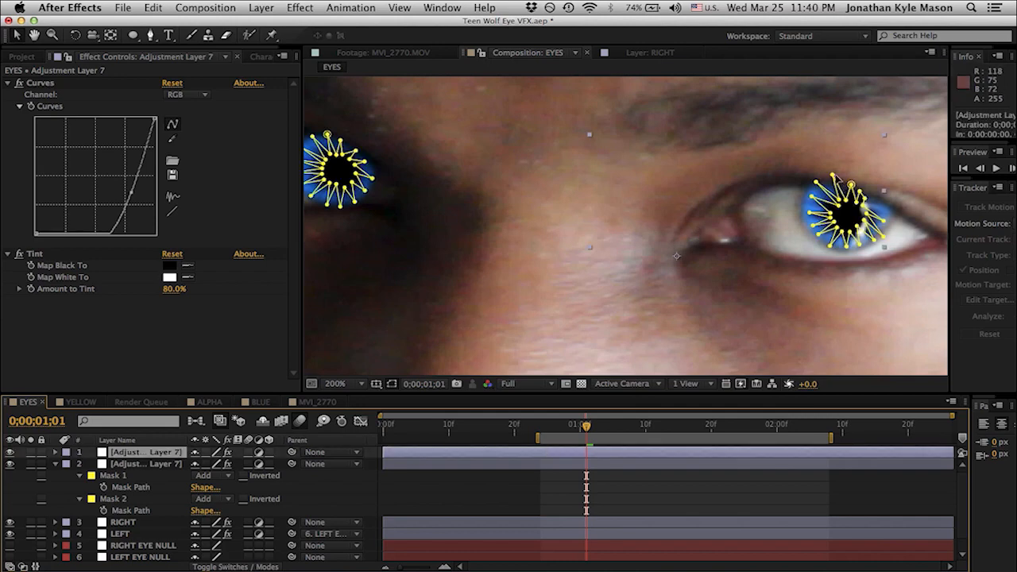
pyautogui.doubleClick(847, 185)
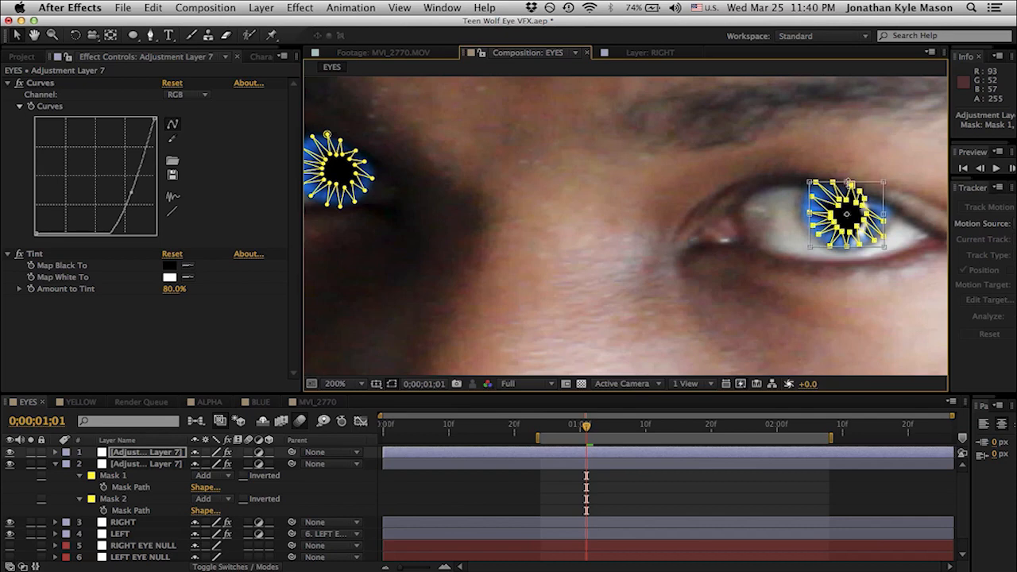
pyautogui.moveTo(903, 187); pyautogui.dragTo(835, 184)
pyautogui.doubleClick(883, 174)
pyautogui.click(851, 189)
pyautogui.click(738, 485)
# Collapse the expanded mask properties of all layers in the EYES composition and deselect the layers.
pyautogui.scroll(-2, 745, 270)
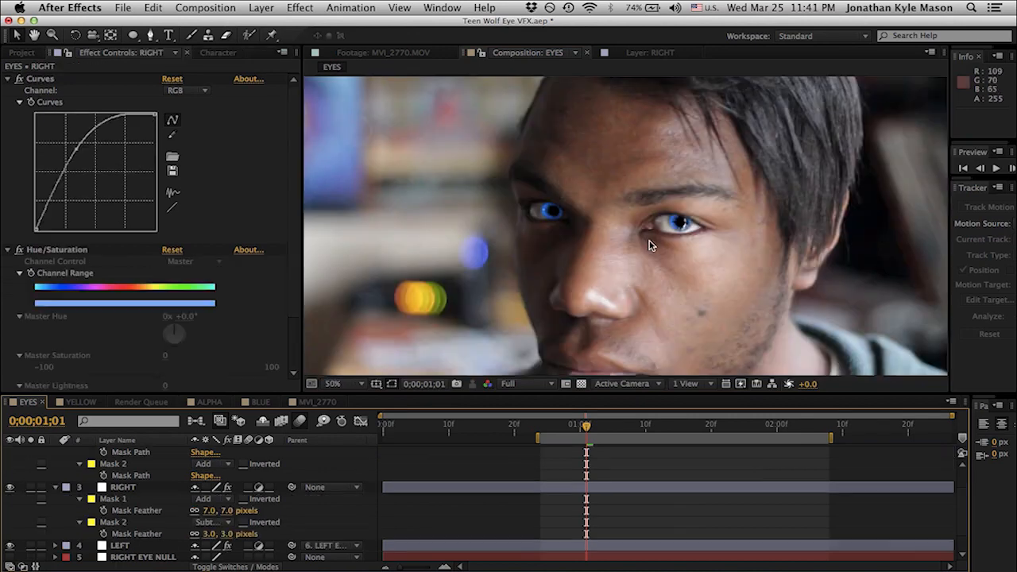
pyautogui.scroll(-2, 650, 243)
pyautogui.scroll(2, 649, 245)
pyautogui.scroll(-2, 635, 290)
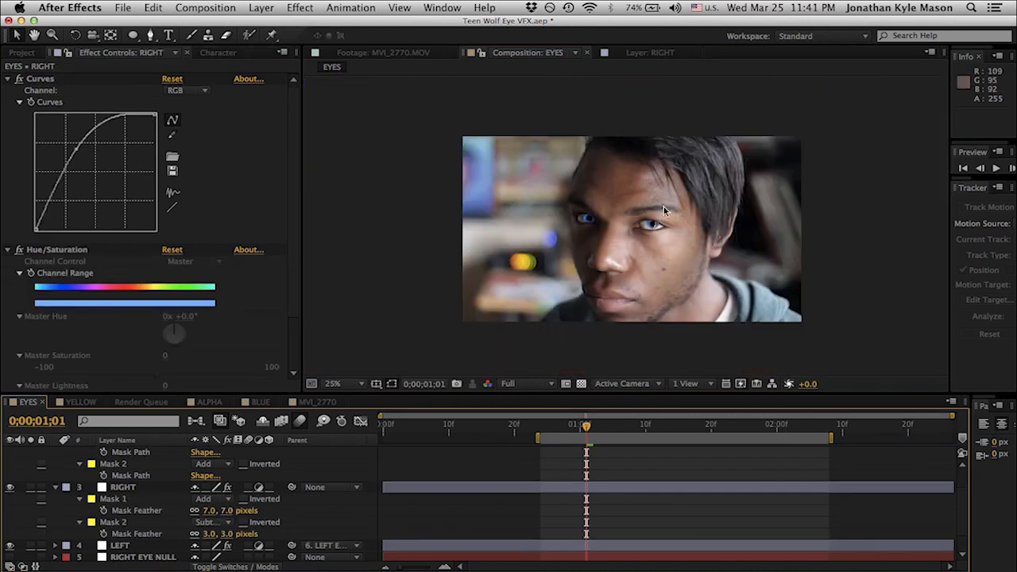
pyautogui.scroll(-2, 640, 504)
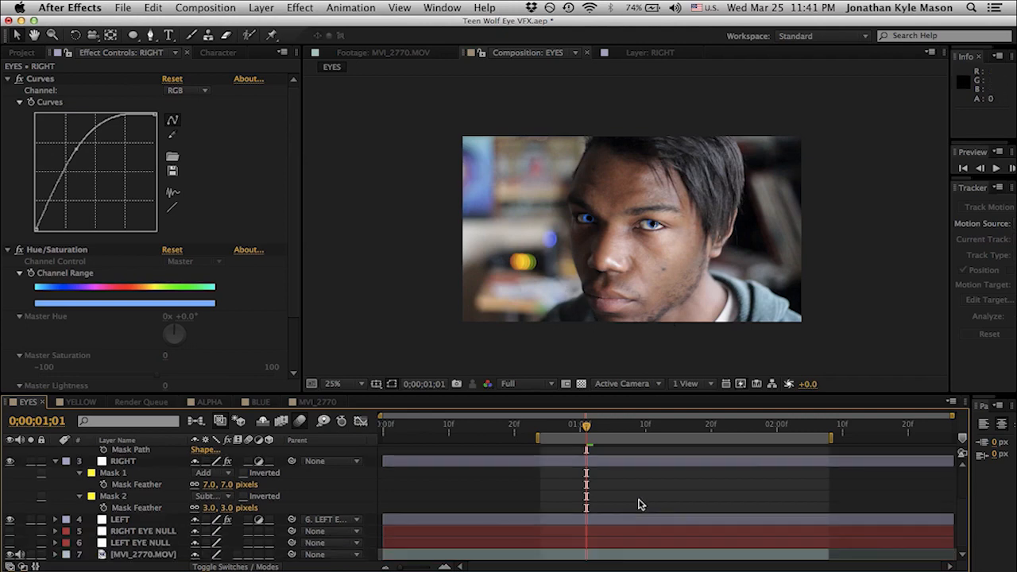
pyautogui.press('super+a')
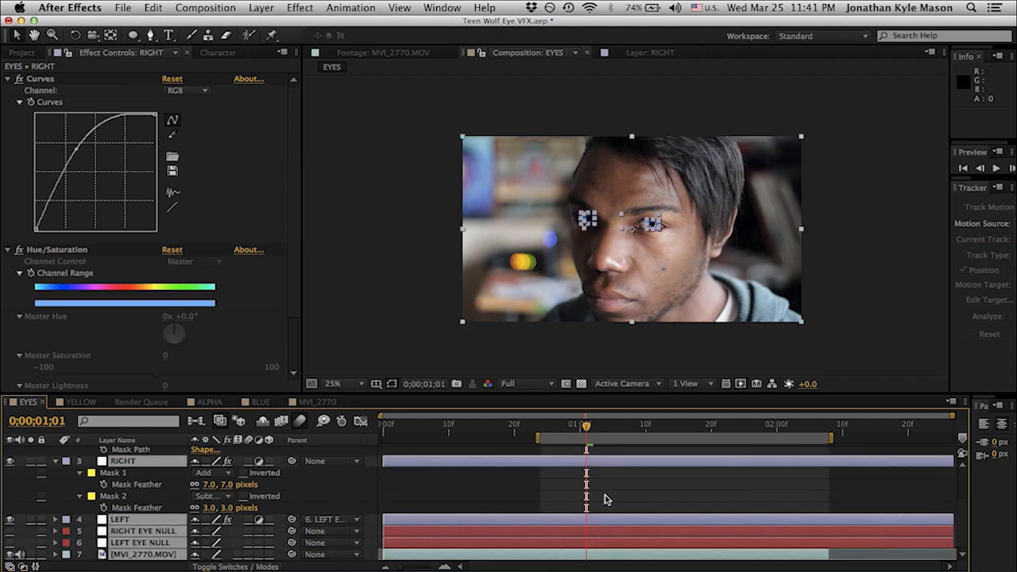
pyautogui.press('u')
pyautogui.press('u')
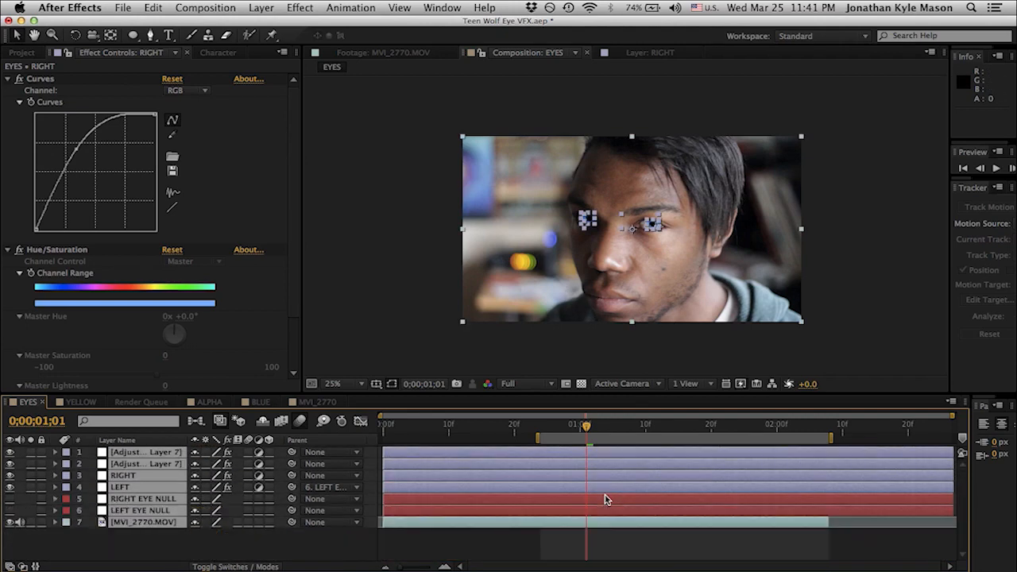
pyautogui.click(599, 554)
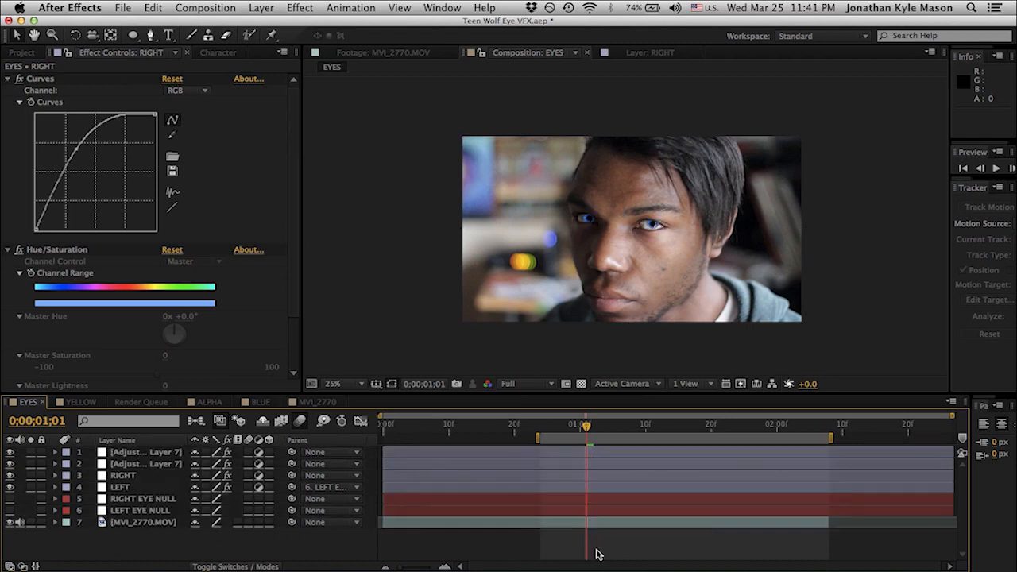
# Create a new adjustment layer in the EYES composition and place it directly above the MVI_2770.MOV footage.
pyautogui.rightClick(598, 554)
pyautogui.moveTo(651, 449)
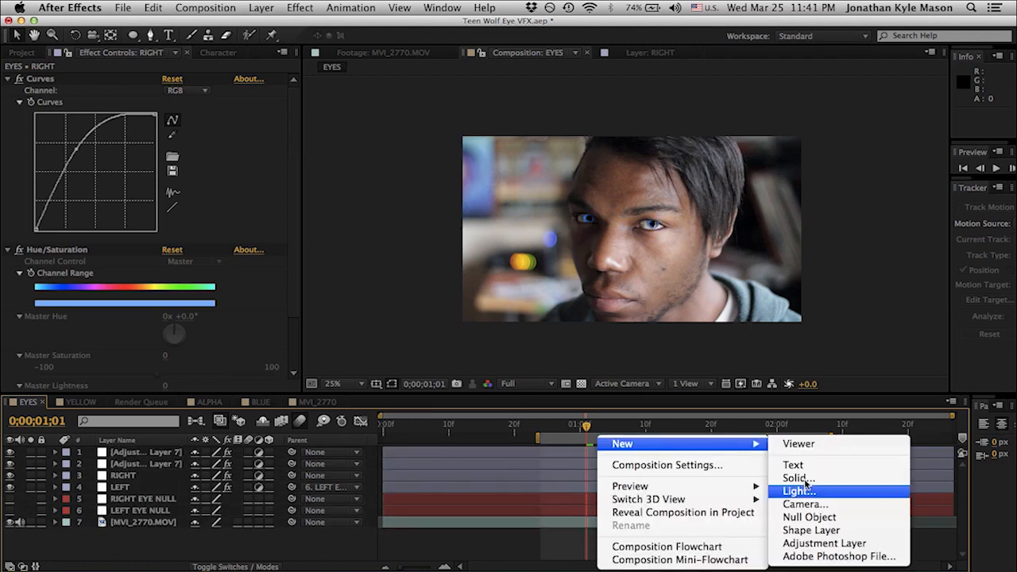
pyautogui.click(826, 544)
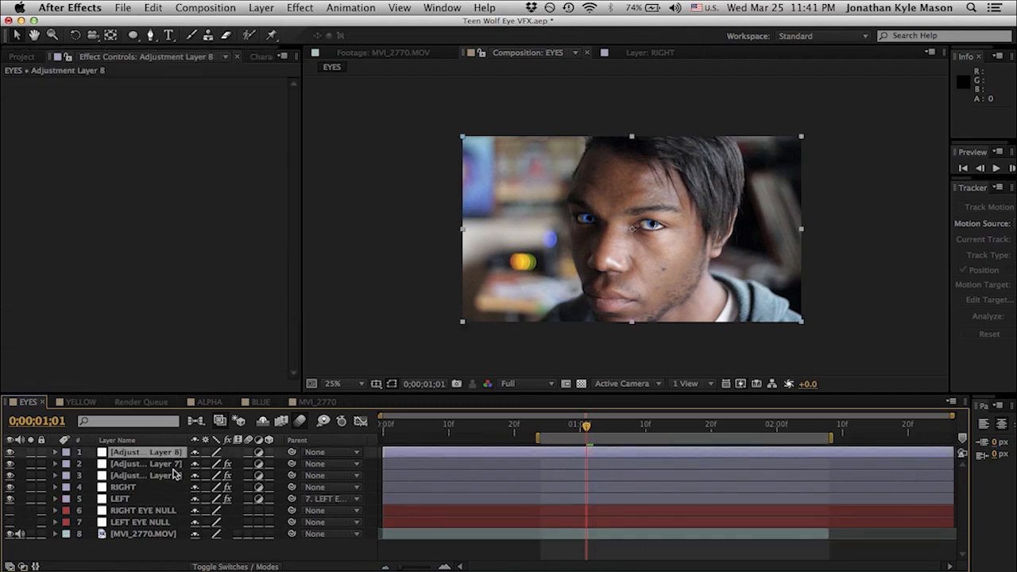
pyautogui.moveTo(162, 457); pyautogui.dragTo(148, 531)
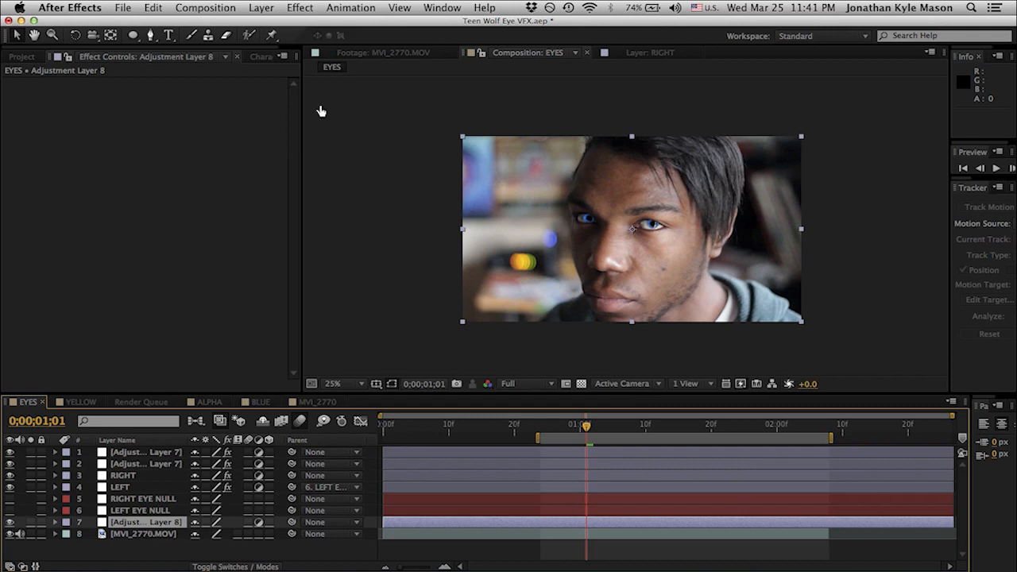
# Apply the Curves color correction effect to the new adjustment layer above the footage.
pyautogui.click(300, 7)
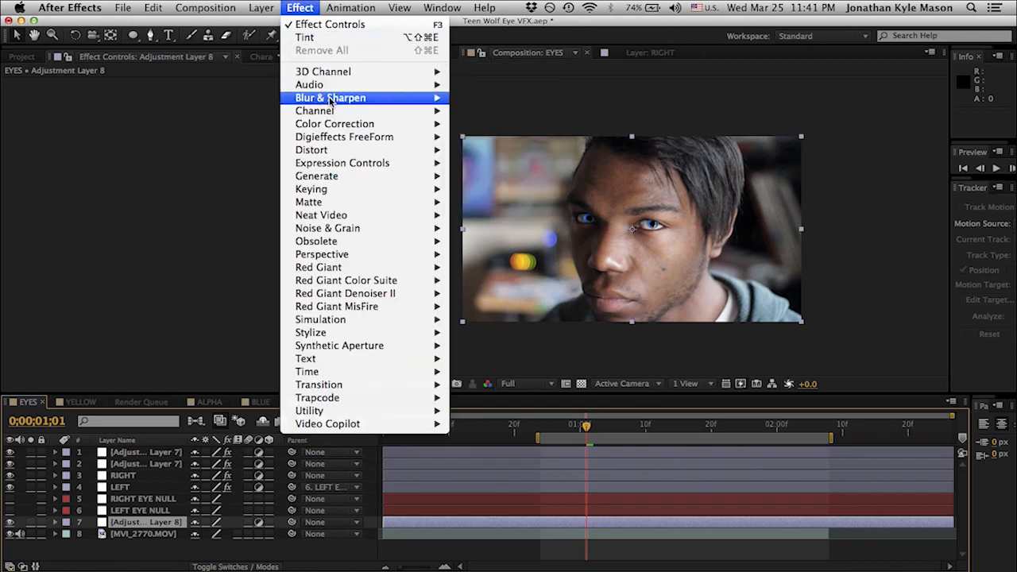
pyautogui.moveTo(338, 124)
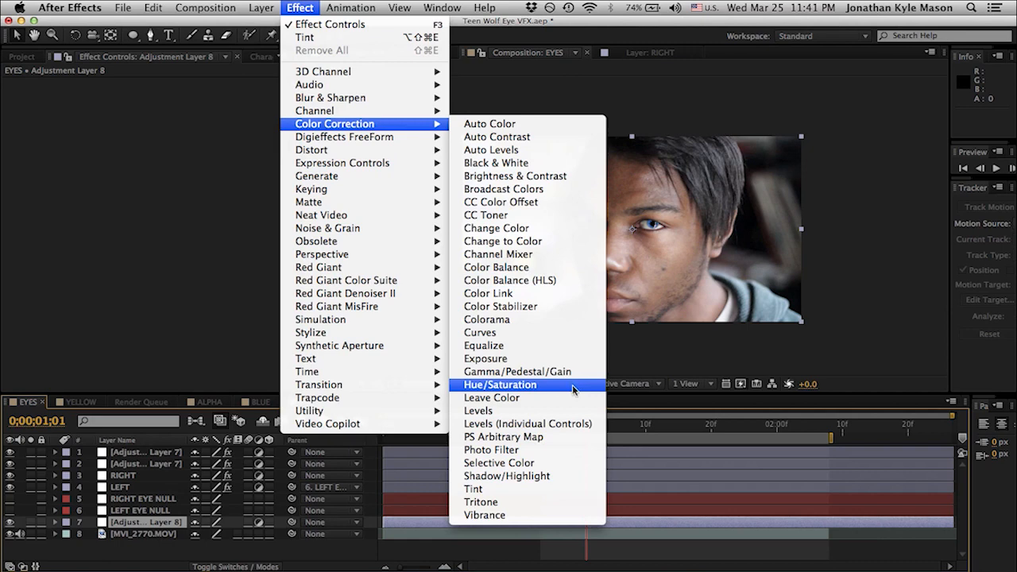
pyautogui.click(521, 332)
# Try darkening the shot by pulling down the RGB curve and the Red curve, and reset the Curves effect.
pyautogui.moveTo(133, 166); pyautogui.dragTo(123, 195)
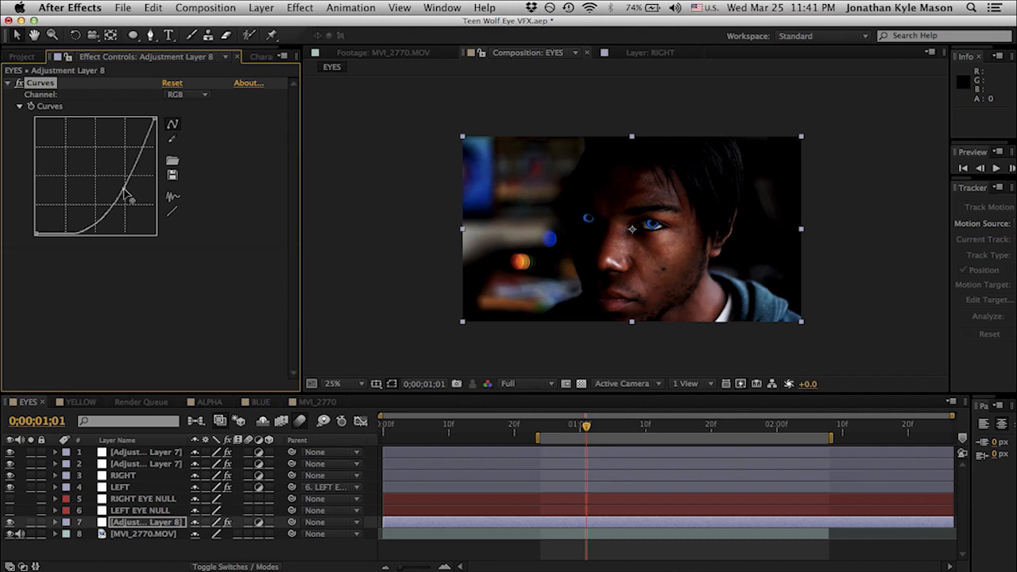
pyautogui.moveTo(123, 189)
pyautogui.mouseDown()
pyautogui.moveTo(107, 175)
pyautogui.moveTo(126, 205)
pyautogui.mouseUp()
pyautogui.click(182, 96)
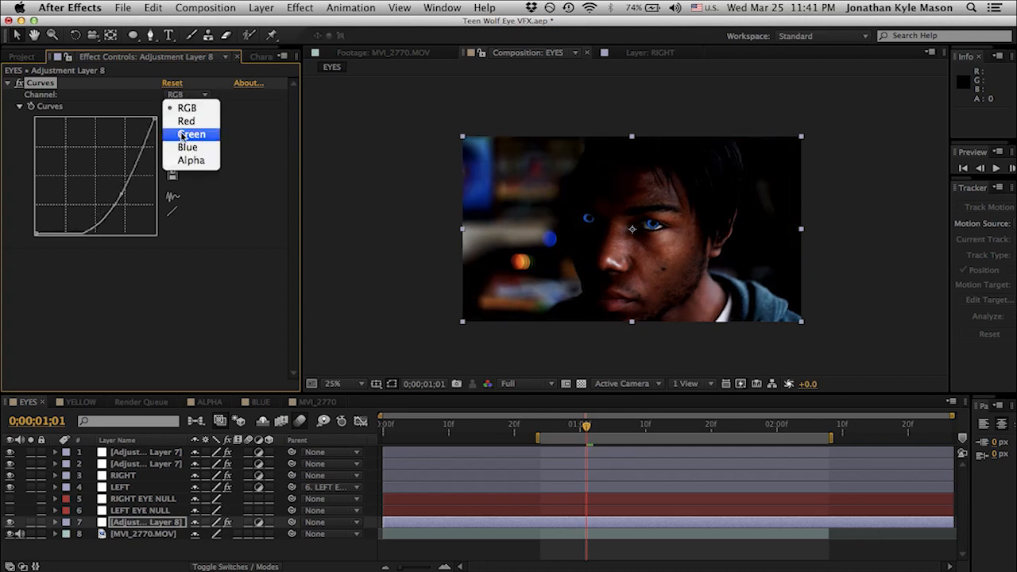
pyautogui.click(186, 120)
pyautogui.moveTo(122, 176); pyautogui.dragTo(115, 183)
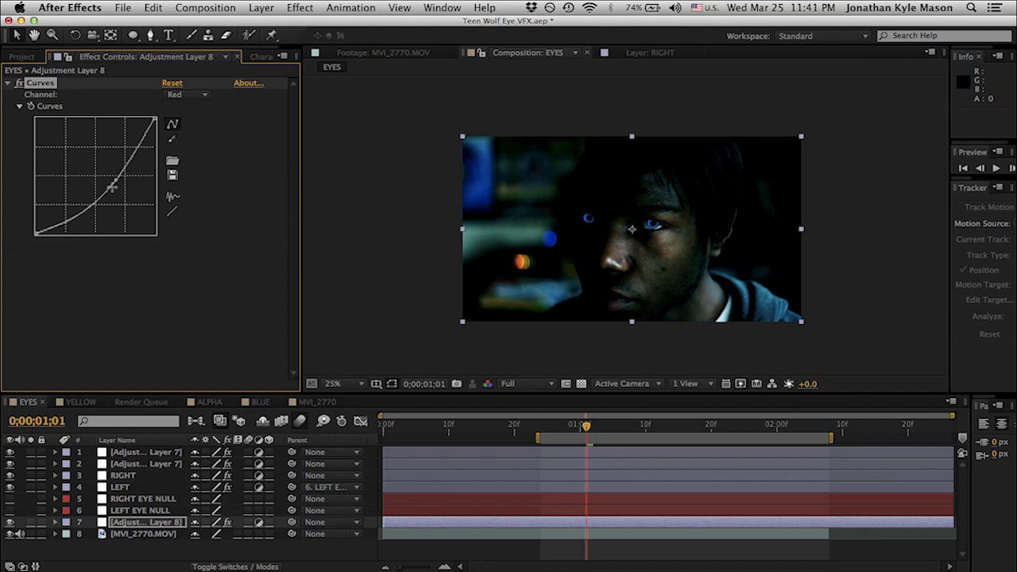
pyautogui.click(172, 83)
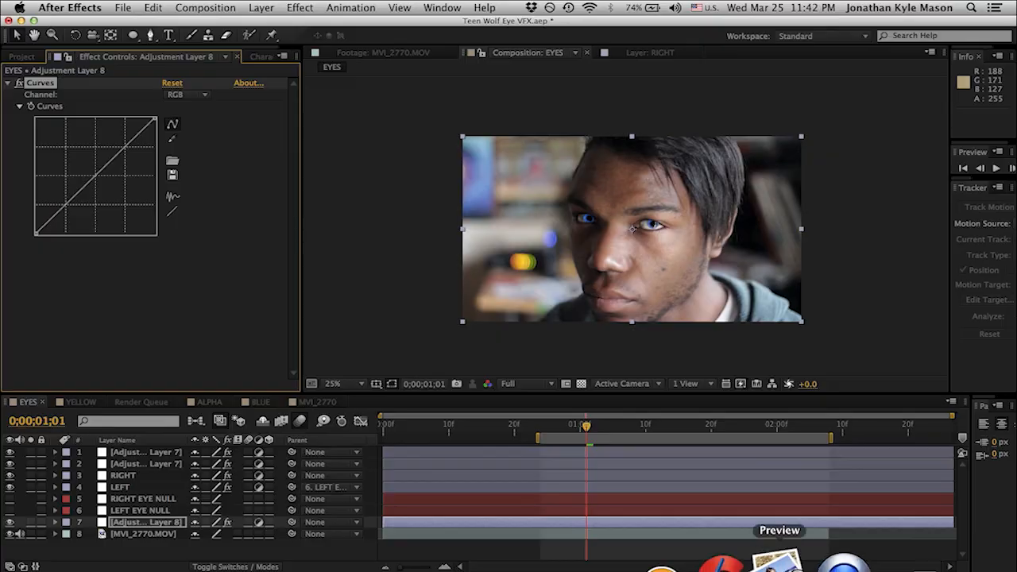
# Check the lighting and color in the yellow-eyed Teen Wolf reference image in Preview, and return to After Effects.
pyautogui.click(783, 558)
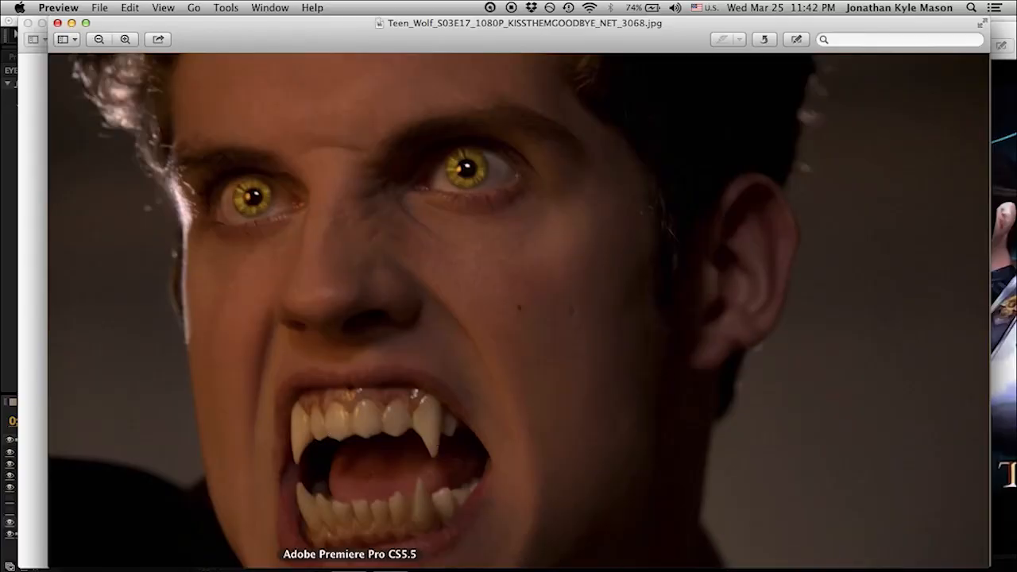
pyautogui.click(384, 558)
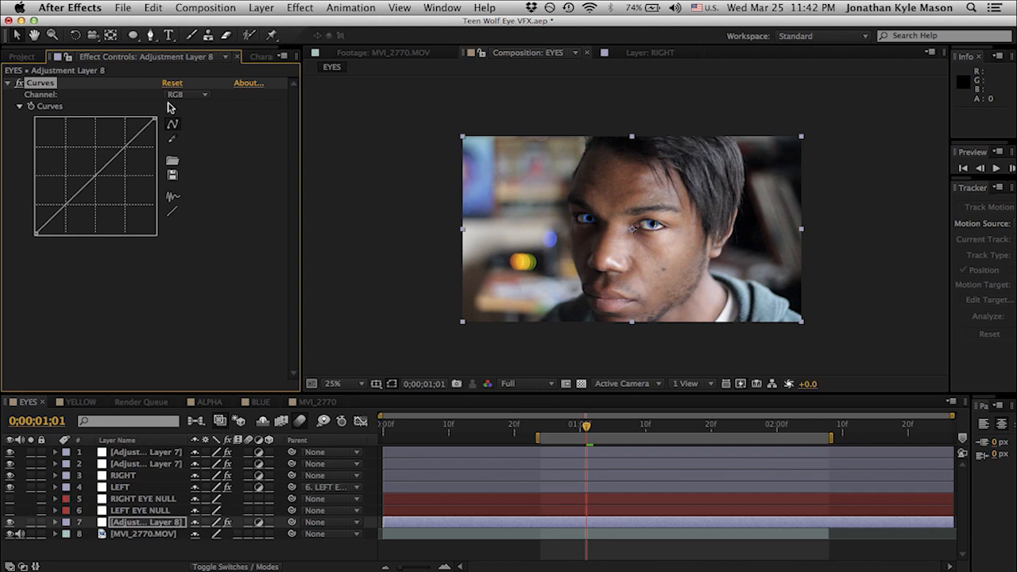
# Add highlight, midtone and shadow points to the Red channel curve and pull the shadow point slightly down to reduce red.
pyautogui.click(175, 95)
pyautogui.click(179, 121)
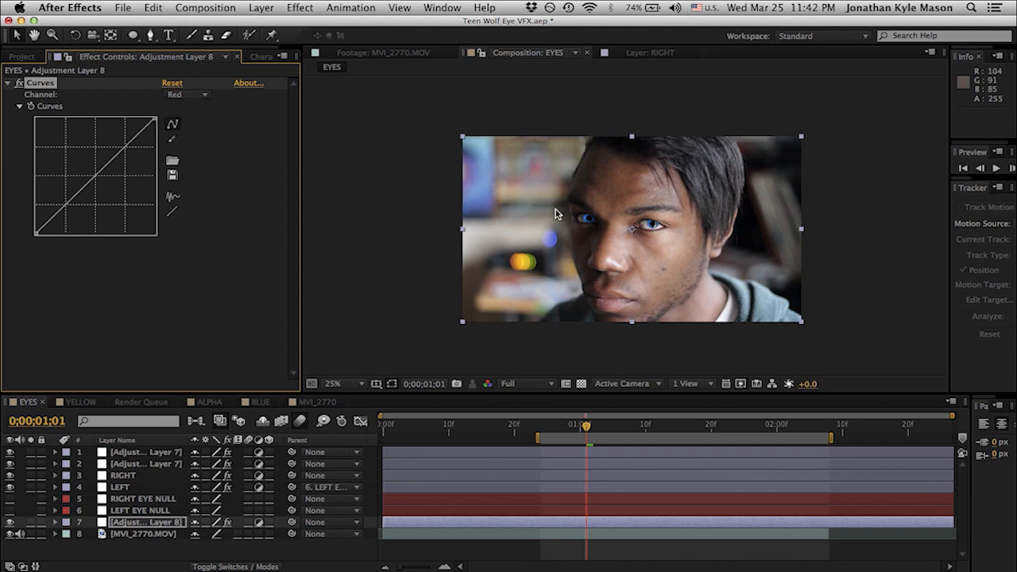
pyautogui.scroll(2, 553, 214)
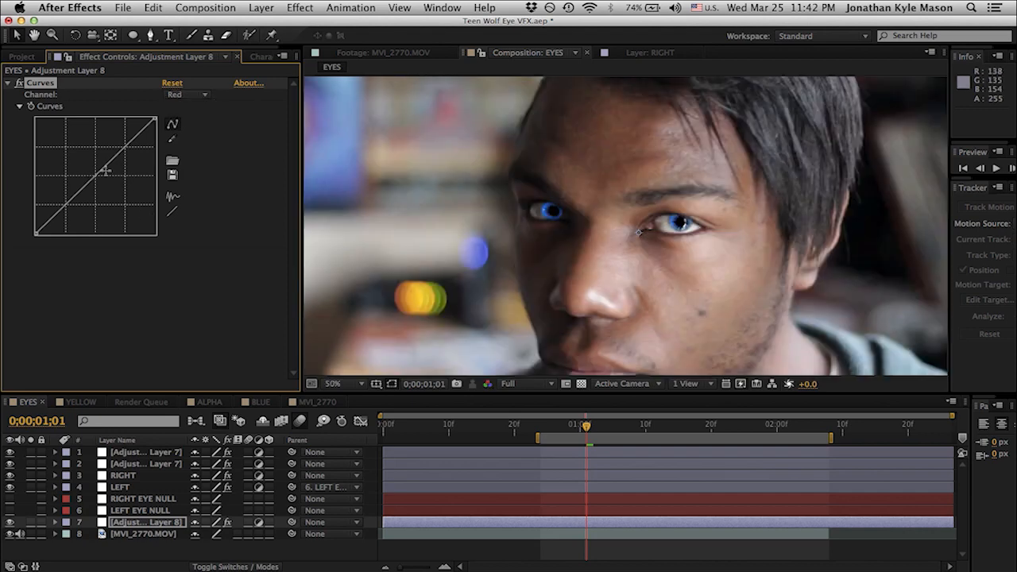
pyautogui.click(126, 147)
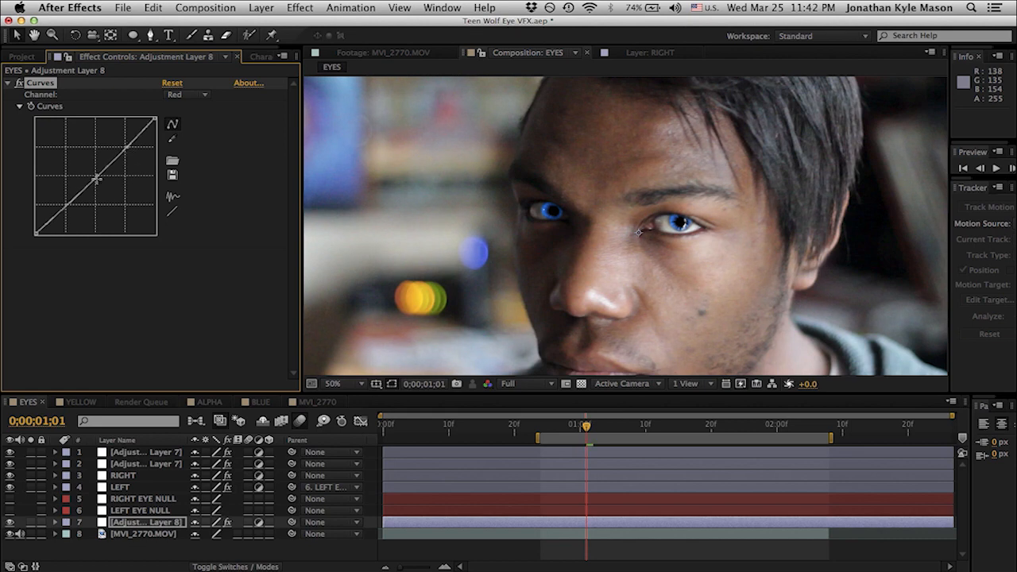
pyautogui.click(65, 205)
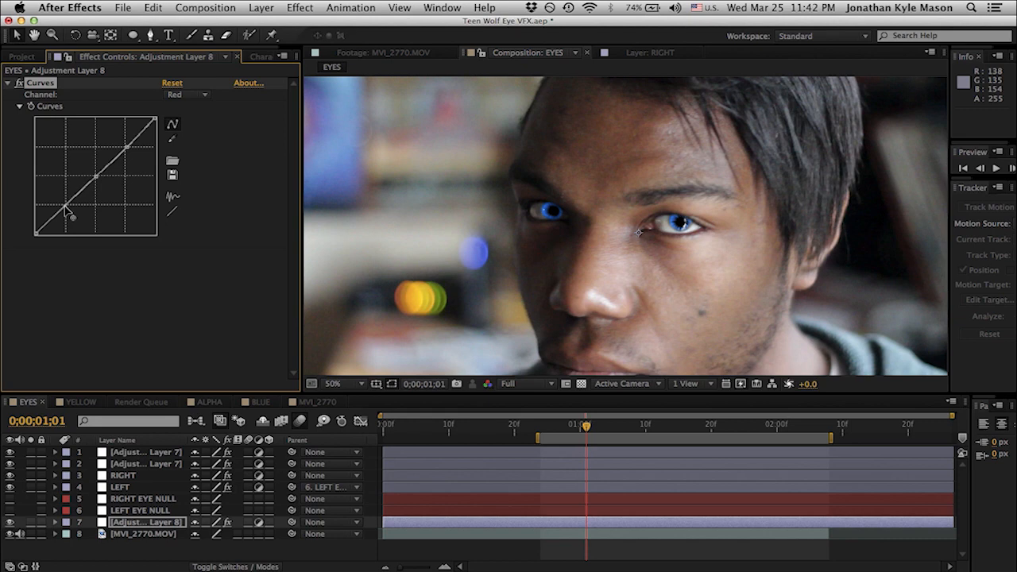
pyautogui.moveTo(65, 208); pyautogui.dragTo(64, 207)
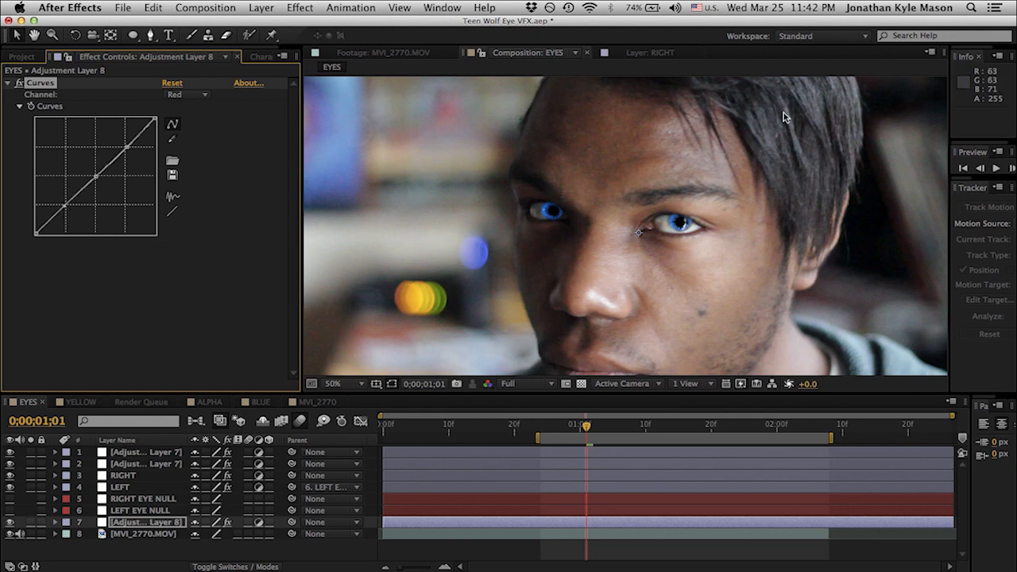
pyautogui.moveTo(63, 205)
pyautogui.mouseDown()
pyautogui.moveTo(77, 222)
pyautogui.moveTo(68, 209)
pyautogui.mouseUp()
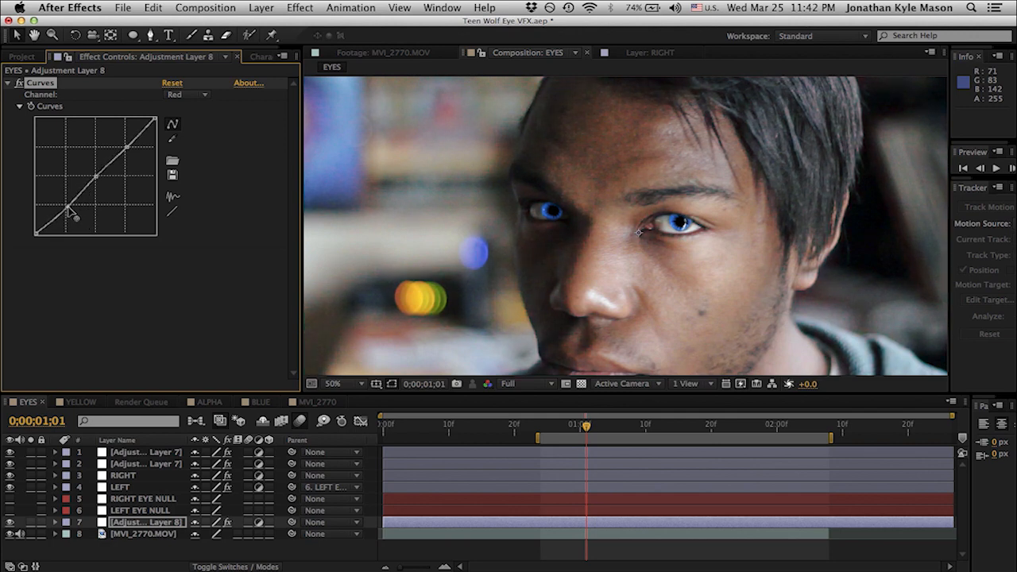
pyautogui.moveTo(68, 208); pyautogui.dragTo(69, 209)
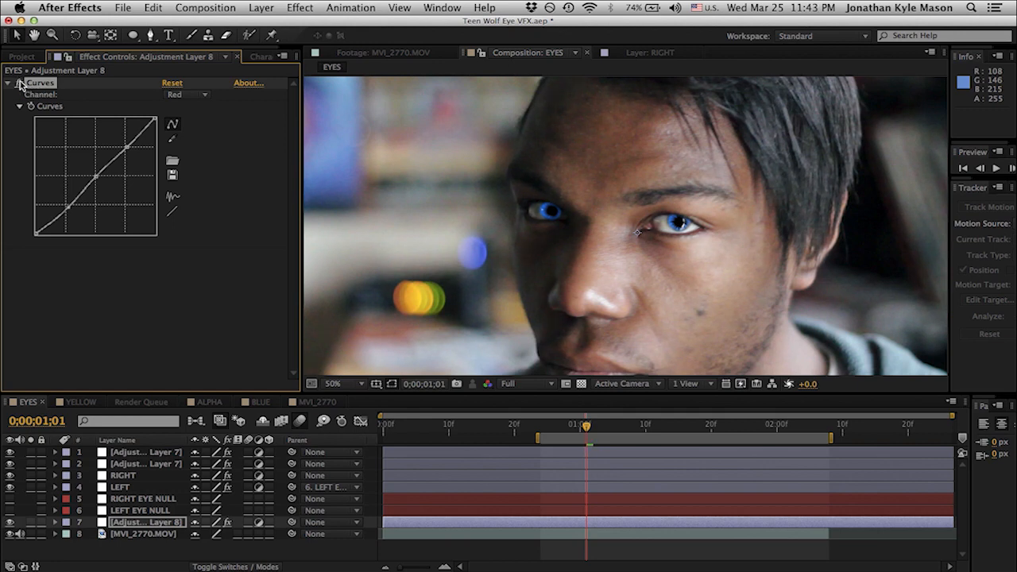
# Add a Tint effect to the adjustment layer above the footage and set Amount to Tint to 20%.
pyautogui.click(295, 10)
pyautogui.moveTo(381, 124)
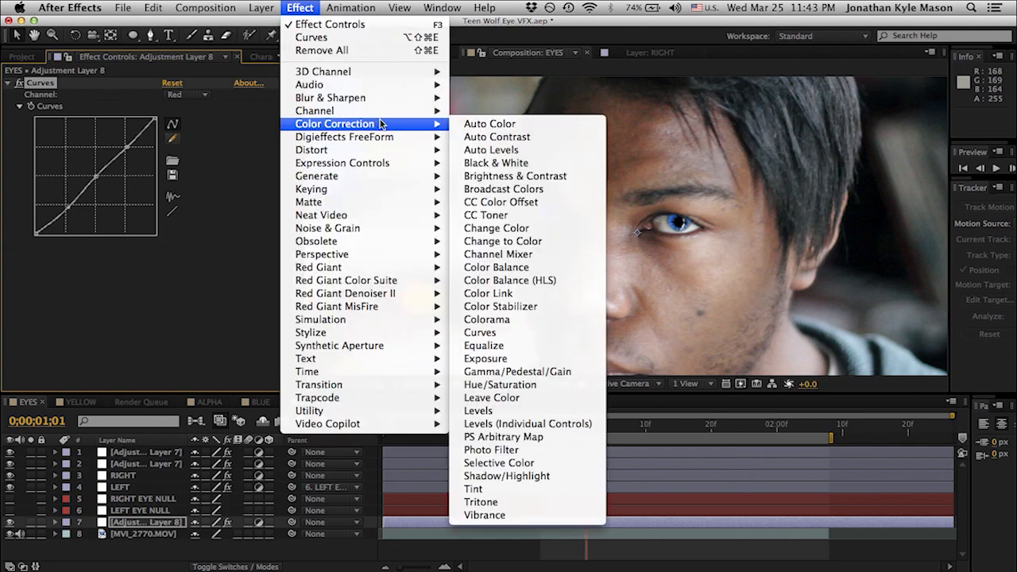
pyautogui.click(477, 488)
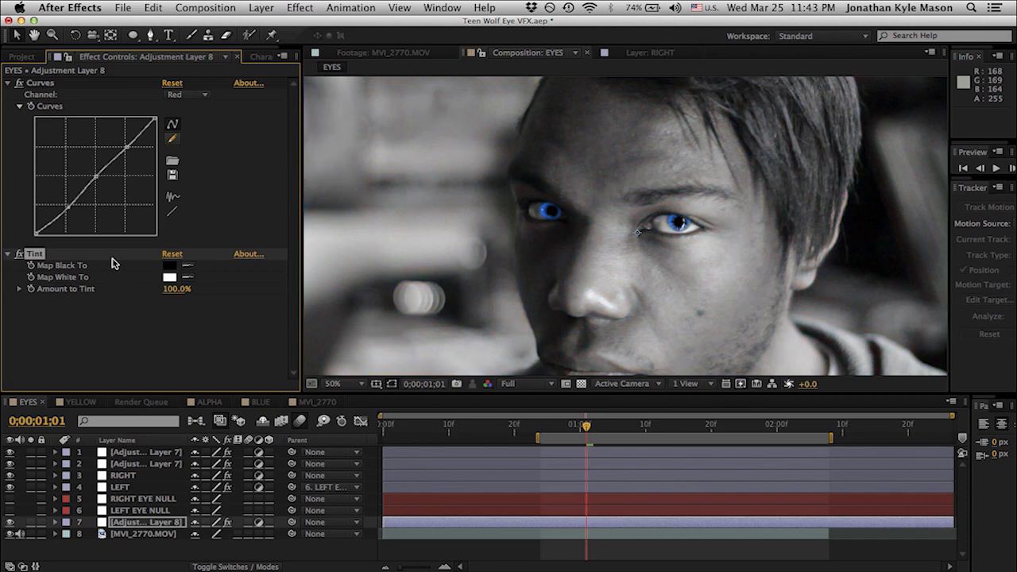
pyautogui.scroll(-1, 500, 313)
pyautogui.scroll(1, 500, 313)
pyautogui.scroll(-1, 500, 313)
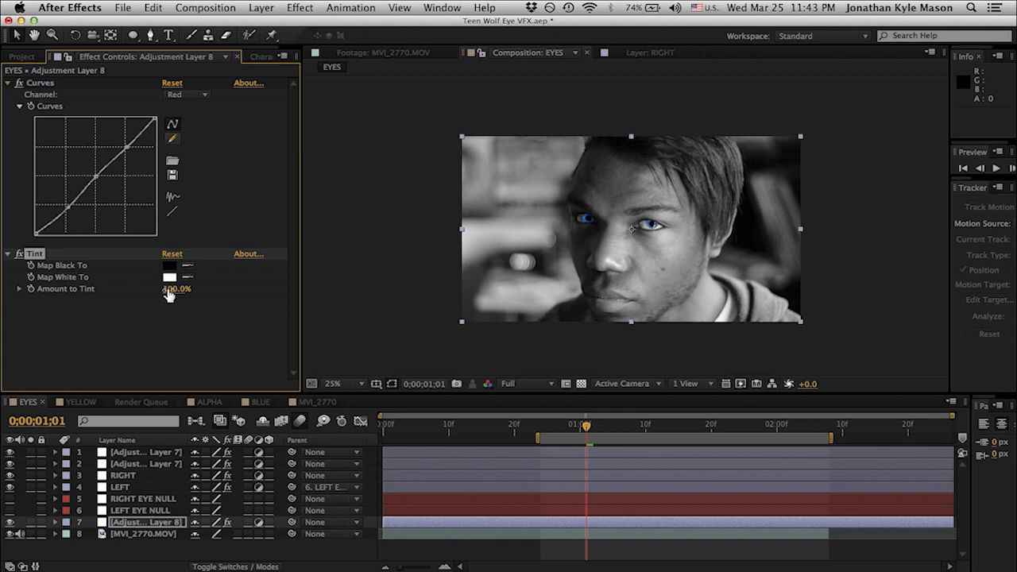
pyautogui.moveTo(174, 291); pyautogui.dragTo(110, 301)
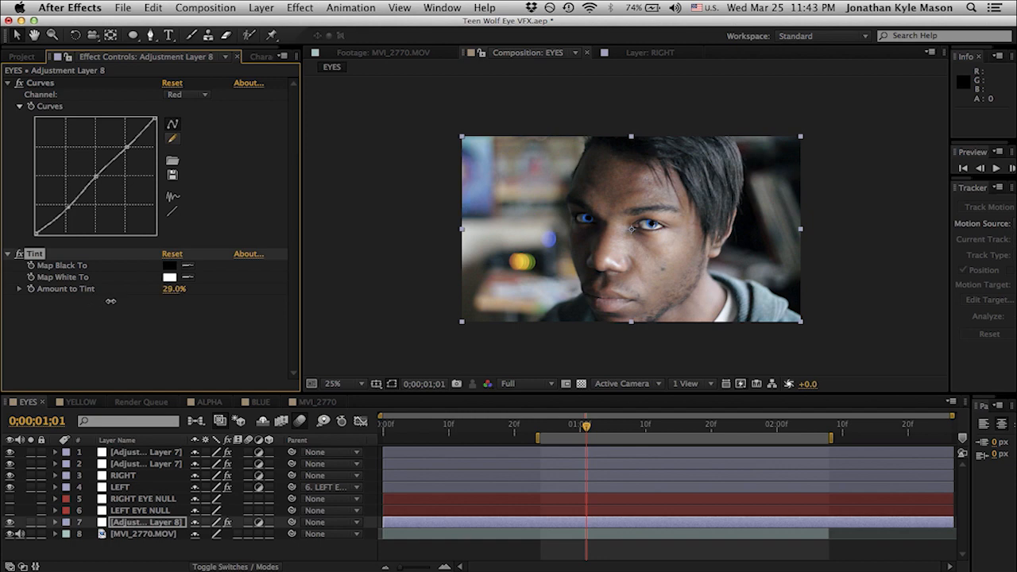
pyautogui.click(175, 289)
pyautogui.write('20')
pyautogui.press('Return')
pyautogui.click(197, 336)
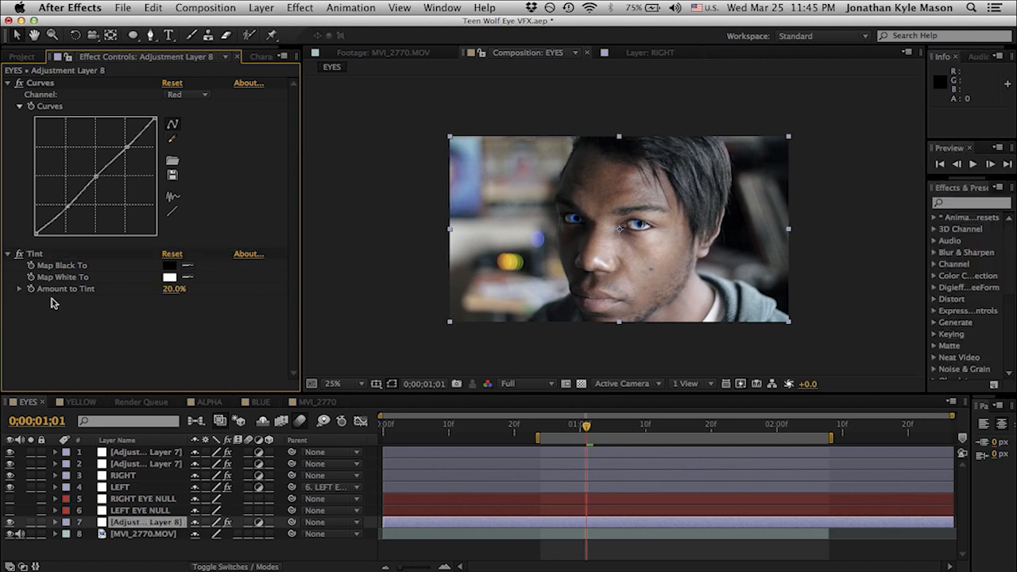
# Add a Brightness & Contrast effect with Brightness at -18, and compare the shot with the effect off and on.
pyautogui.click(292, 7)
pyautogui.moveTo(335, 164)
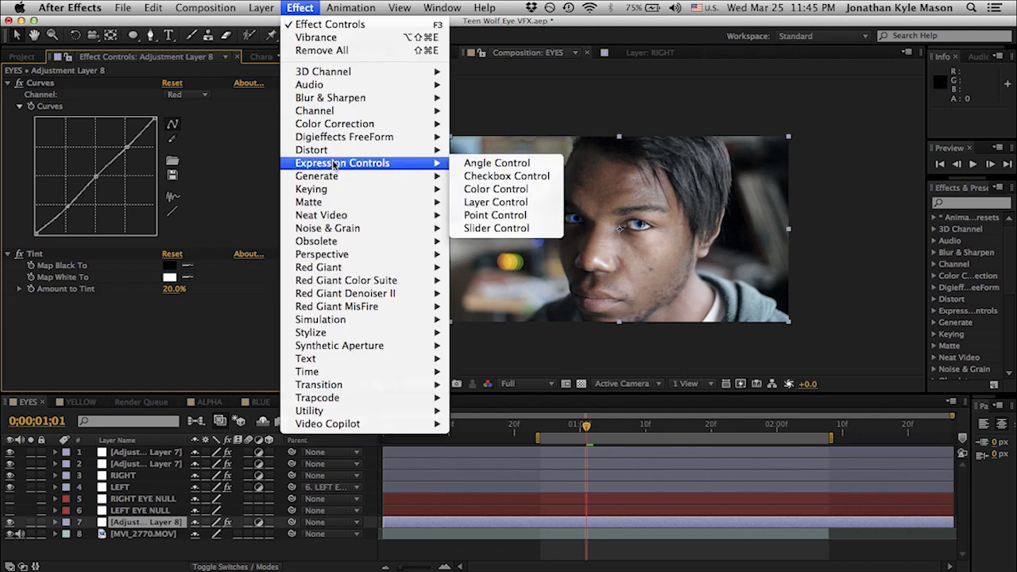
pyautogui.moveTo(353, 125)
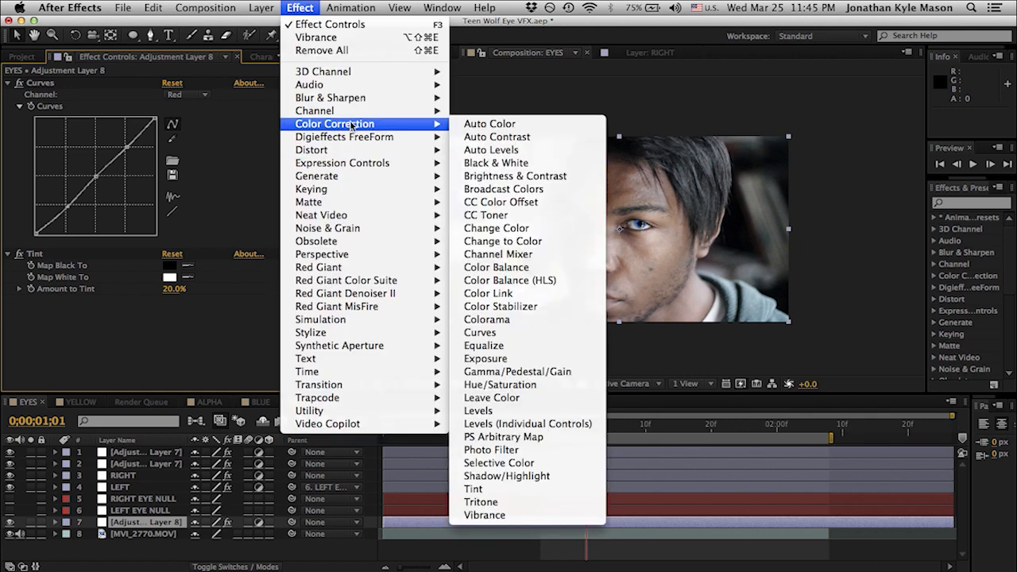
pyautogui.click(521, 181)
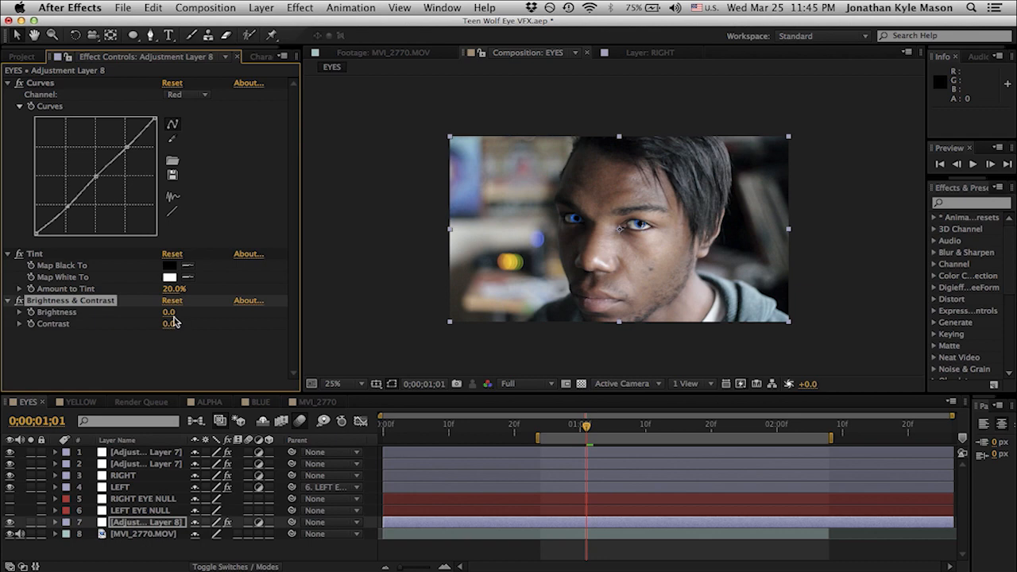
pyautogui.moveTo(169, 314); pyautogui.dragTo(279, 341)
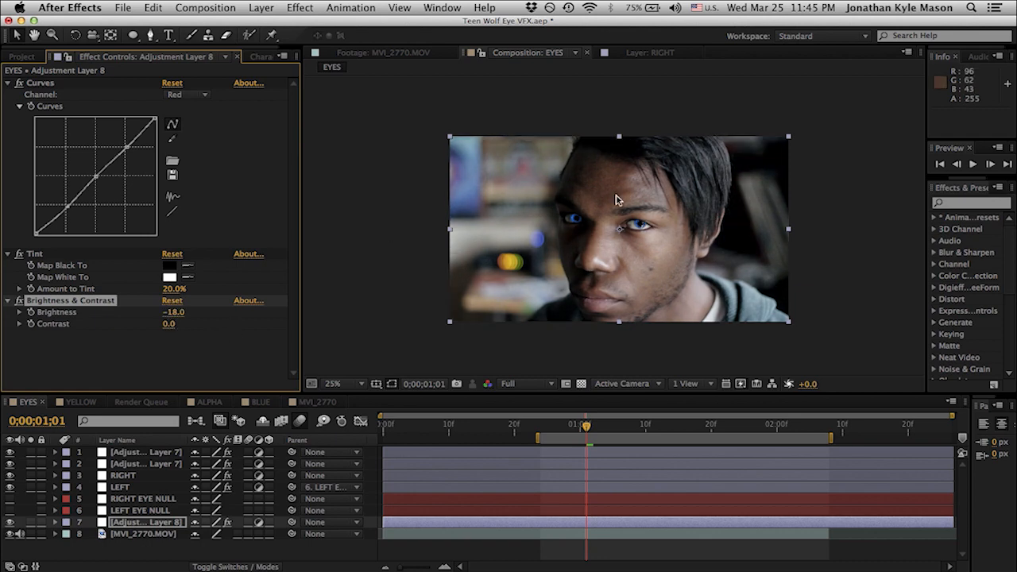
pyautogui.click(19, 301)
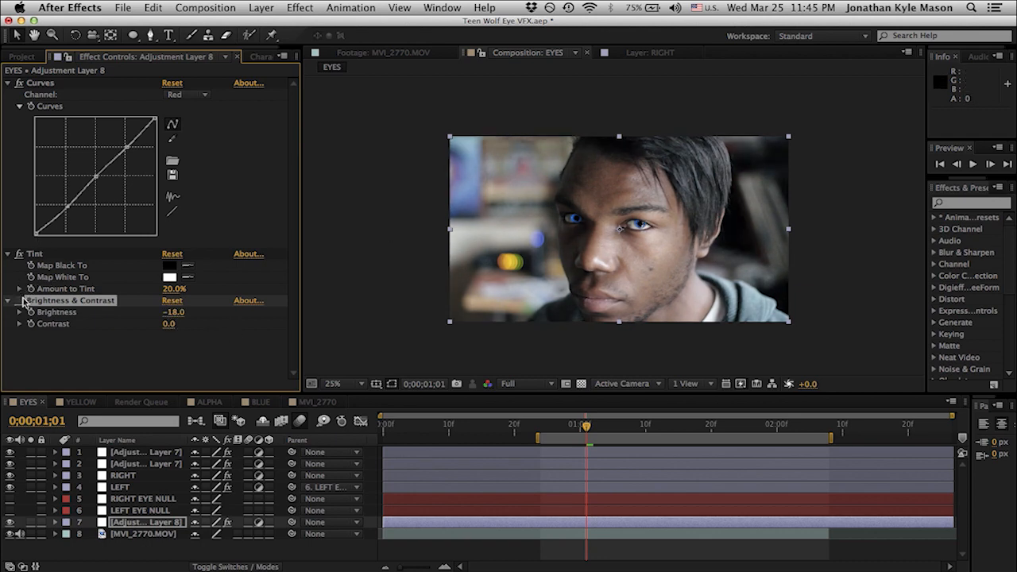
pyautogui.click(20, 300)
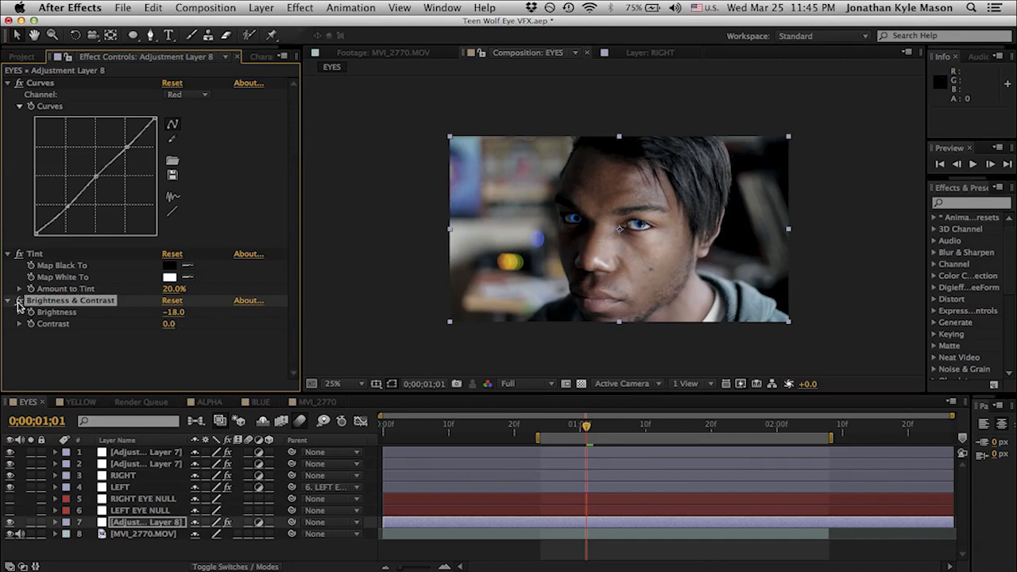
# Compare the shot with Brightness & Contrast off and on, check the yellow-eyed reference image in Preview, and return to After Effects.
pyautogui.click(20, 301)
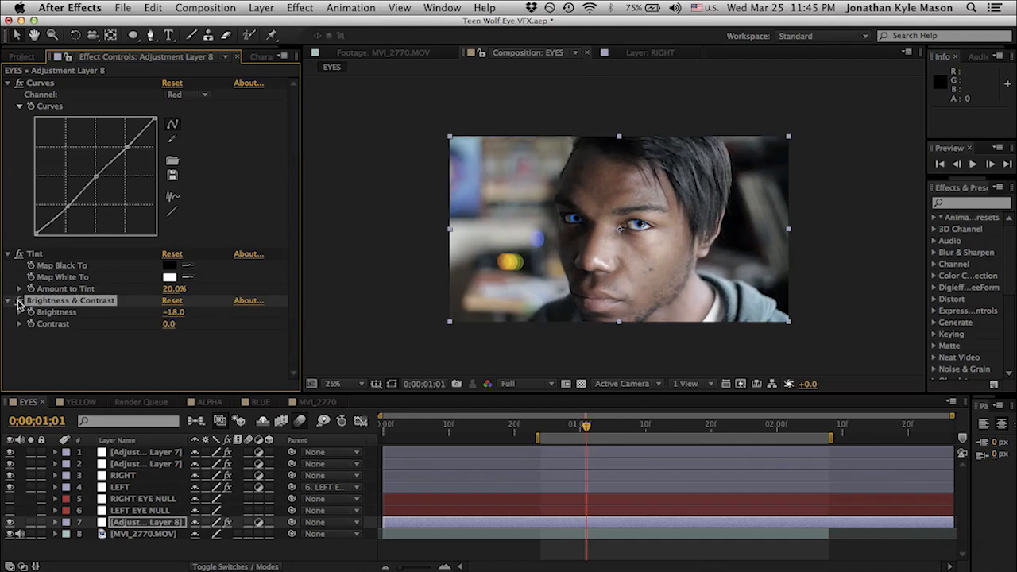
pyautogui.click(19, 301)
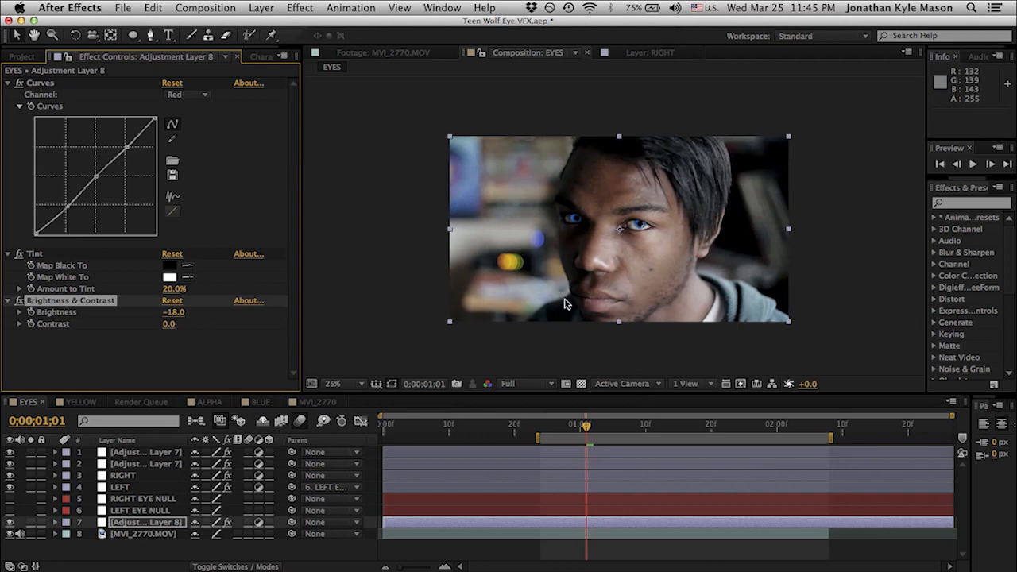
pyautogui.moveTo(832, 571)
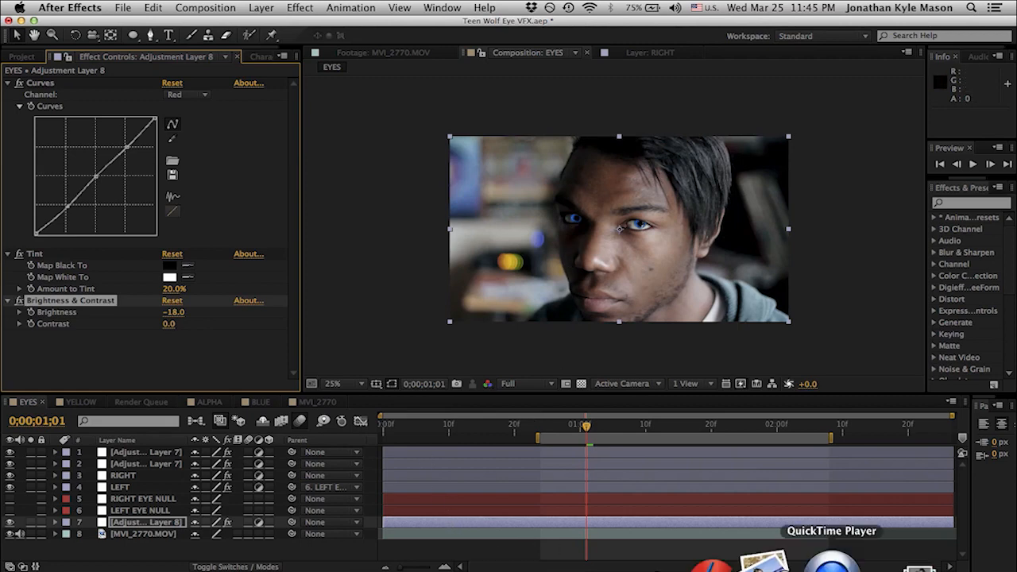
pyautogui.click(765, 563)
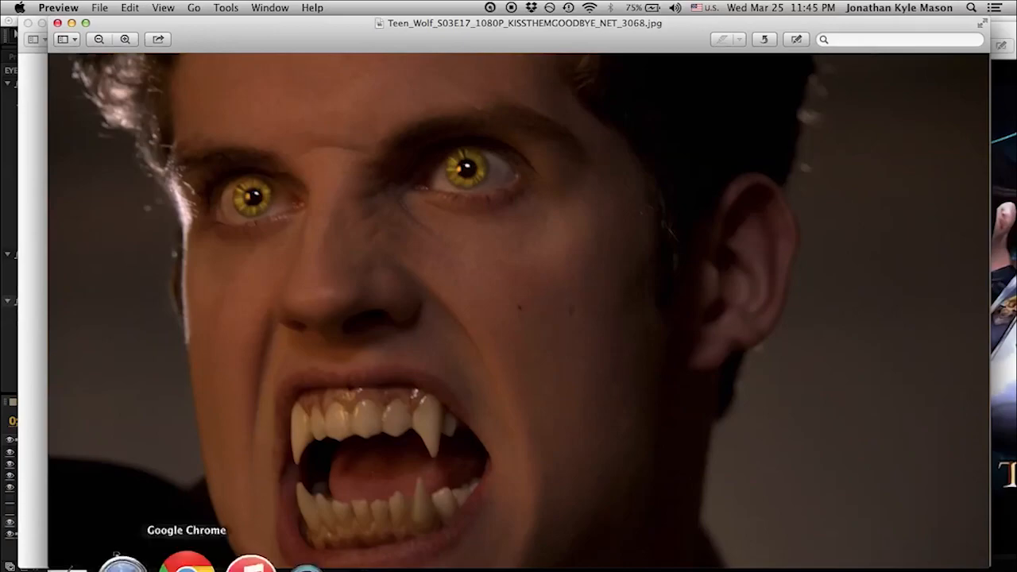
pyautogui.click(352, 560)
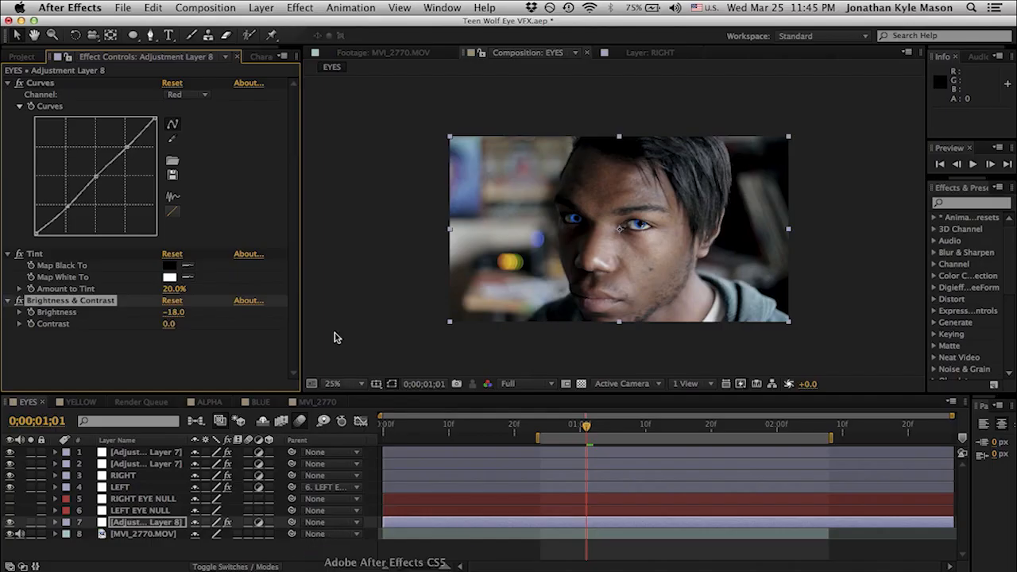
pyautogui.click(178, 348)
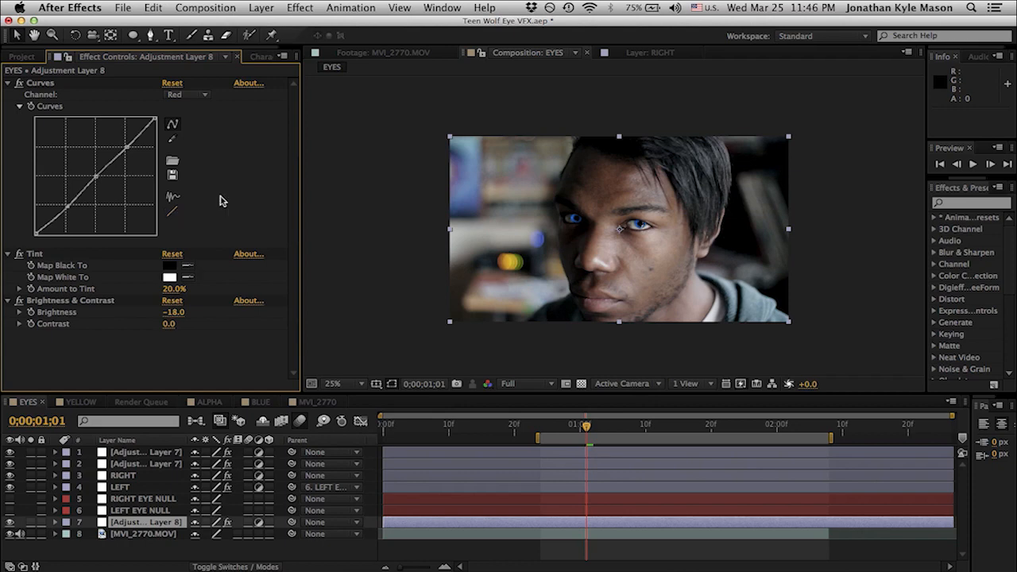
# Add a Sharpen effect to the adjustment layer above the footage and set Sharpen Amount to 25.
pyautogui.click(305, 8)
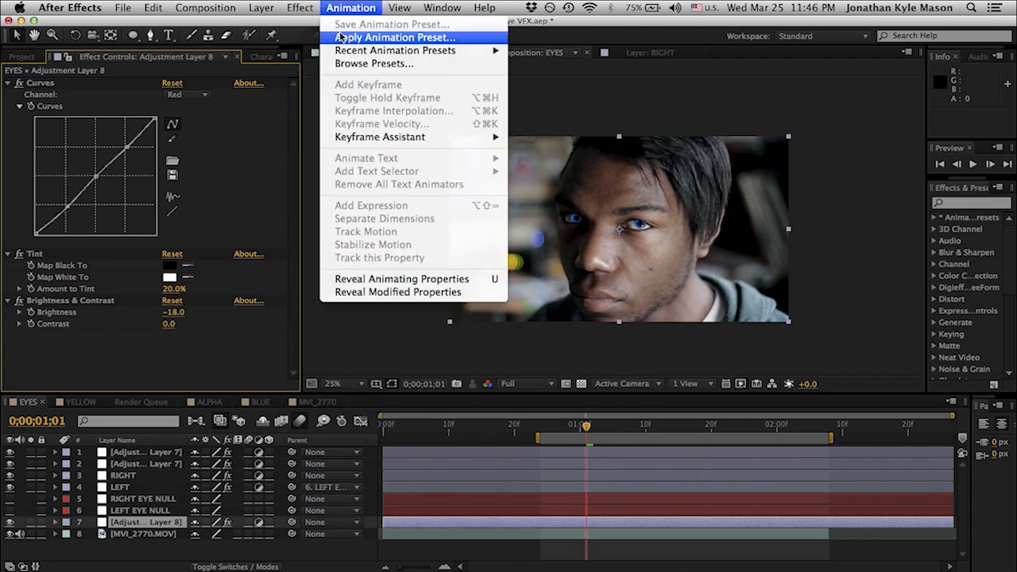
pyautogui.moveTo(320, 96)
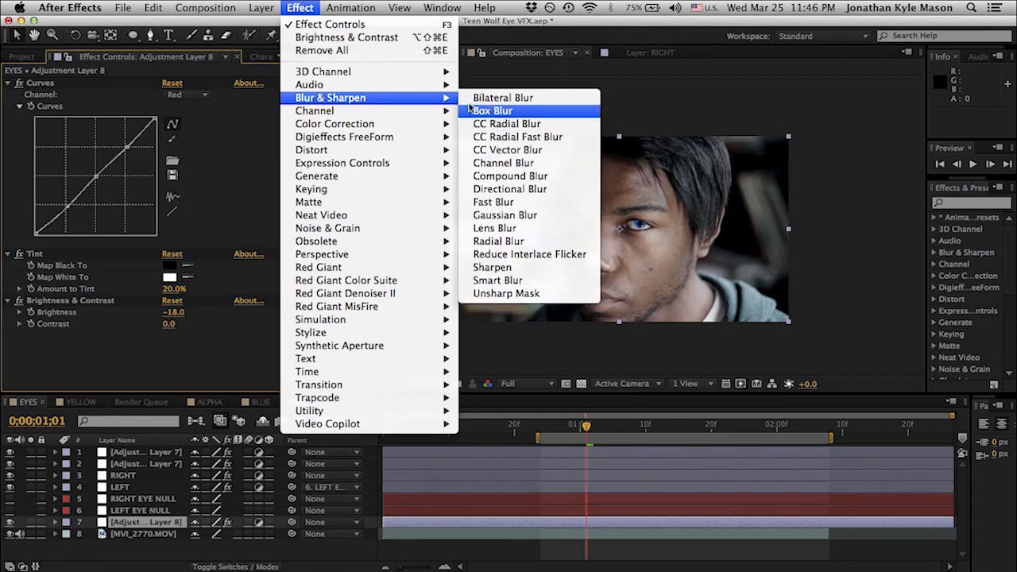
pyautogui.click(556, 273)
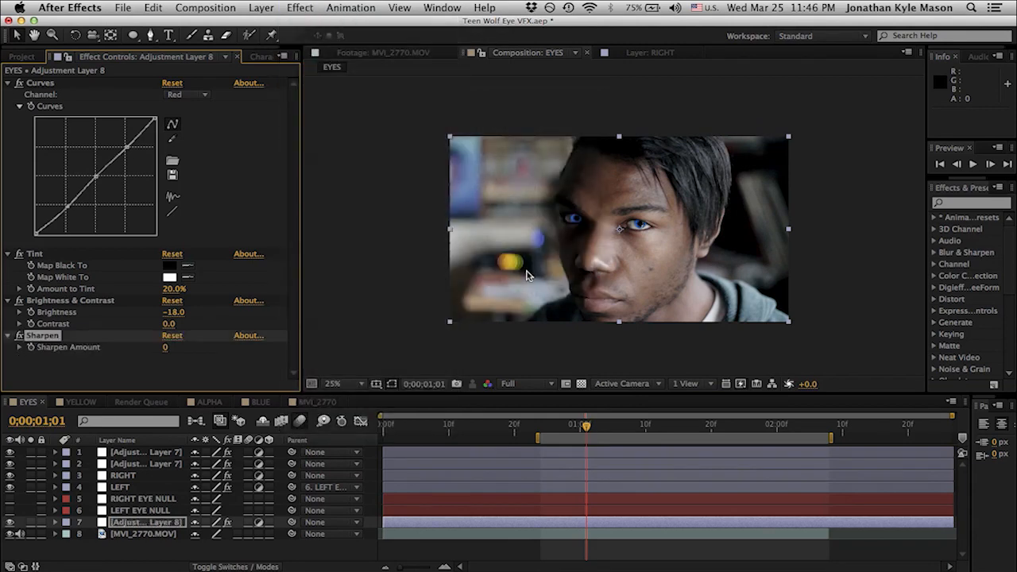
pyautogui.click(166, 349)
pyautogui.click(167, 349)
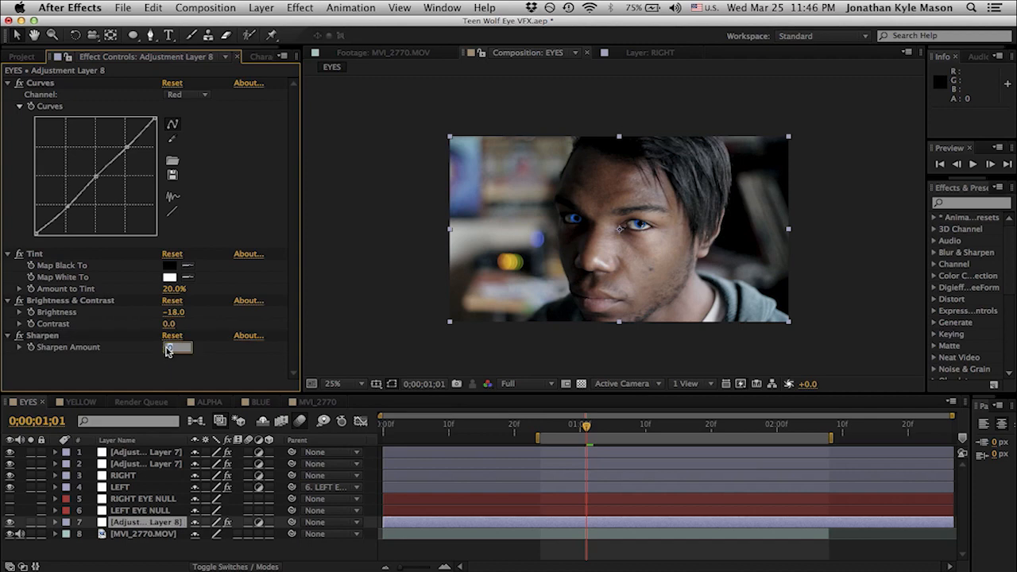
pyautogui.press('Return')
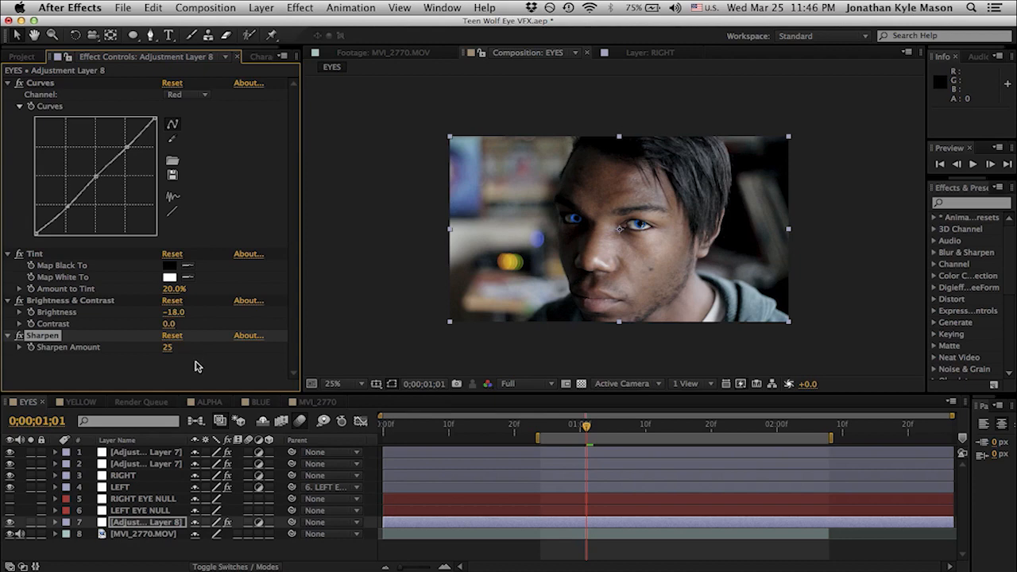
# Add a Vibrance effect to the same adjustment layer with Vibrance at 4 and Saturation at 8.
pyautogui.click(301, 9)
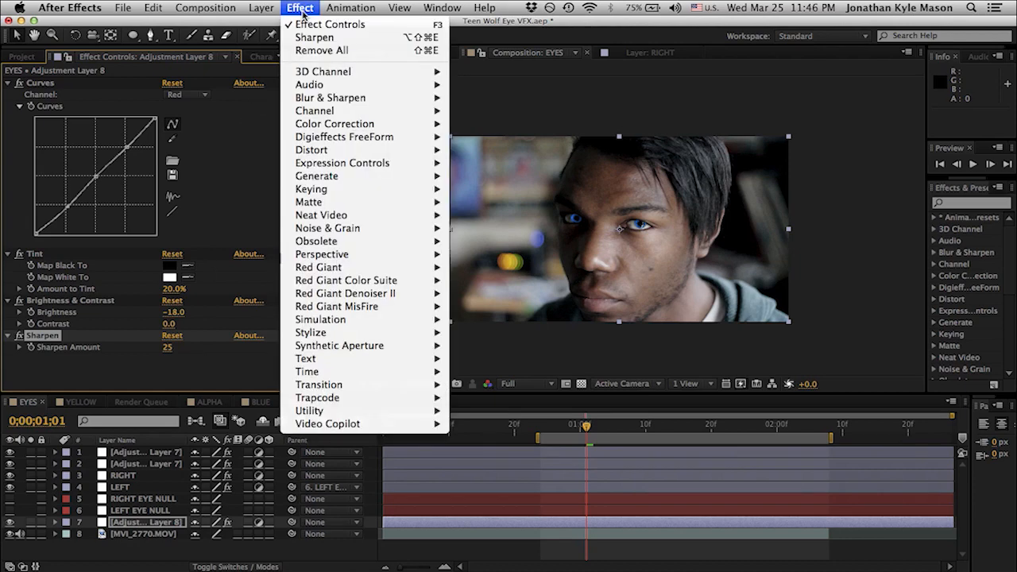
pyautogui.moveTo(353, 127)
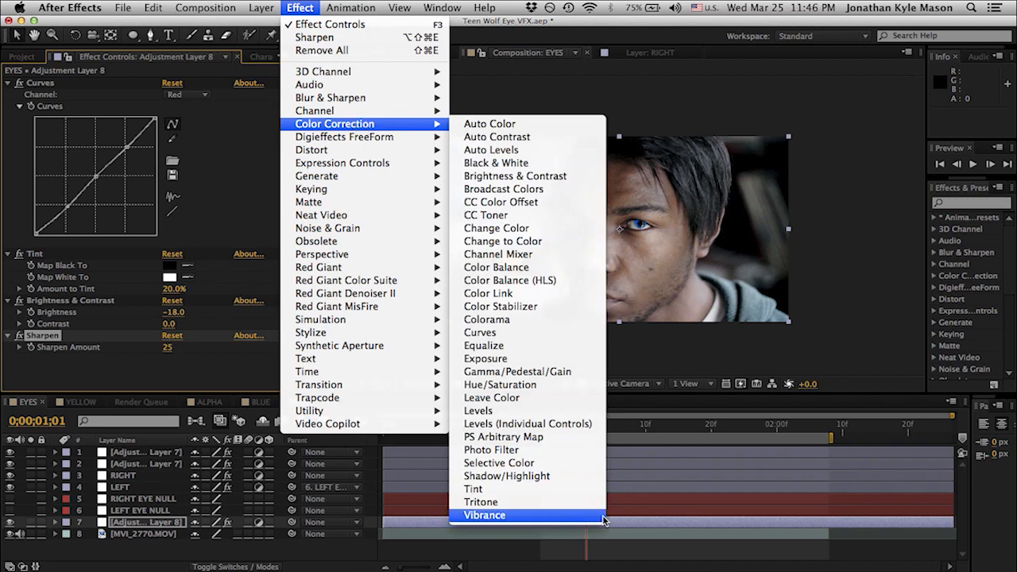
pyautogui.click(567, 515)
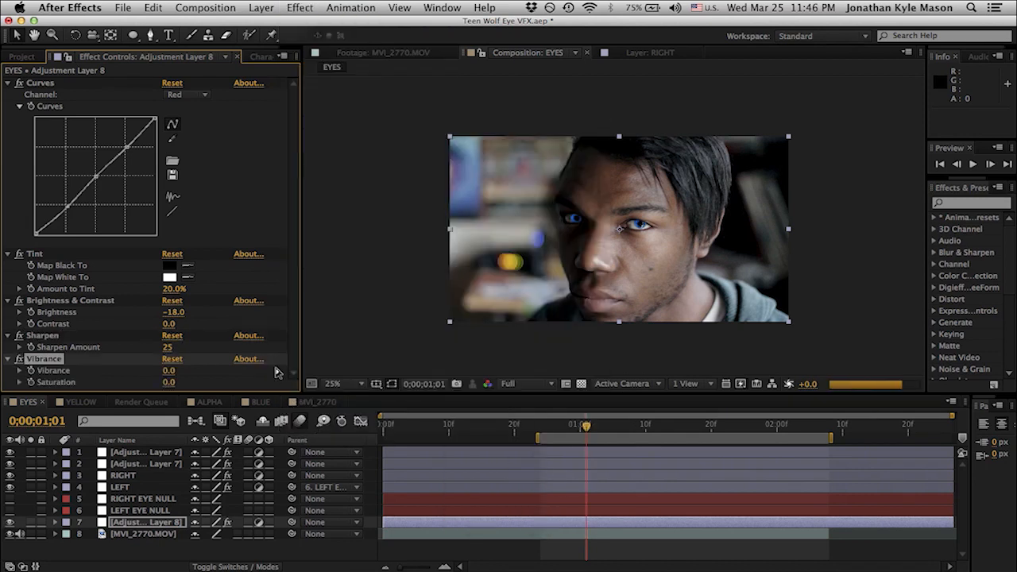
pyautogui.click(168, 371)
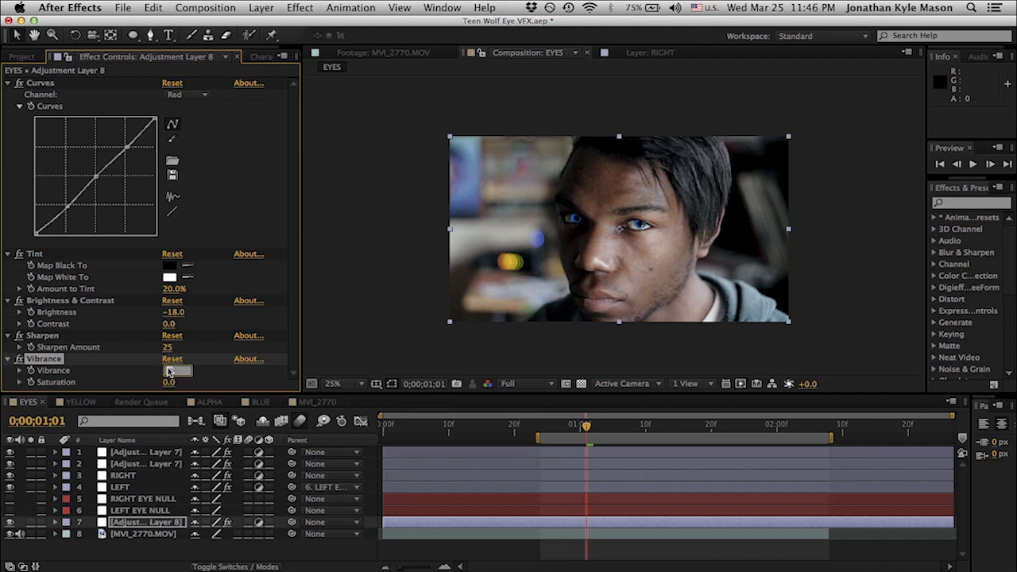
pyautogui.press('Return')
pyautogui.click(170, 383)
pyautogui.press('Return')
pyautogui.click(249, 379)
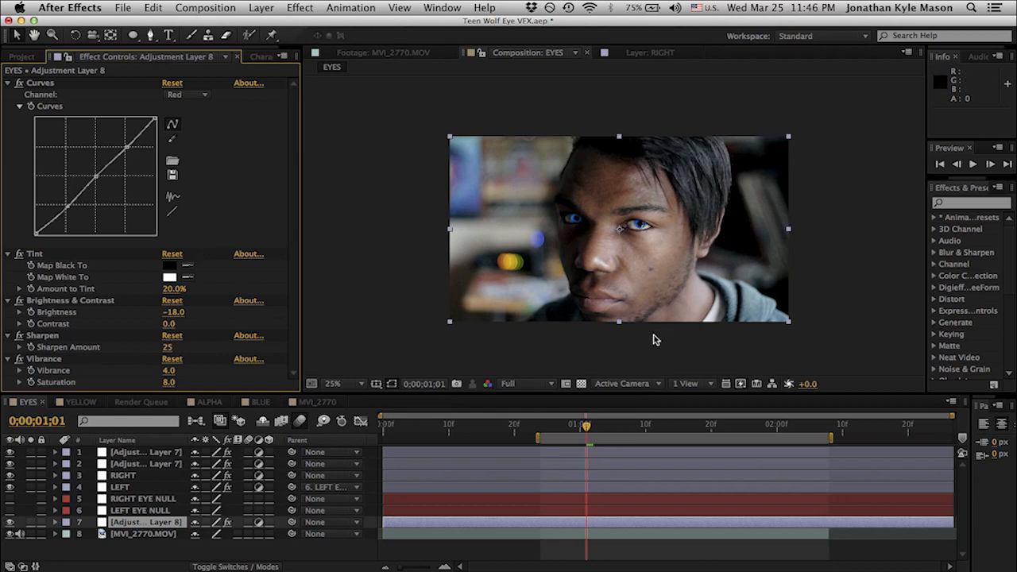
# Examine the graded face and blue eyes in the composition both close up and as a full frame.
pyautogui.moveTo(653, 336); pyautogui.dragTo(631, 325)
pyautogui.scroll(4, 647, 143)
pyautogui.scroll(-2, 647, 143)
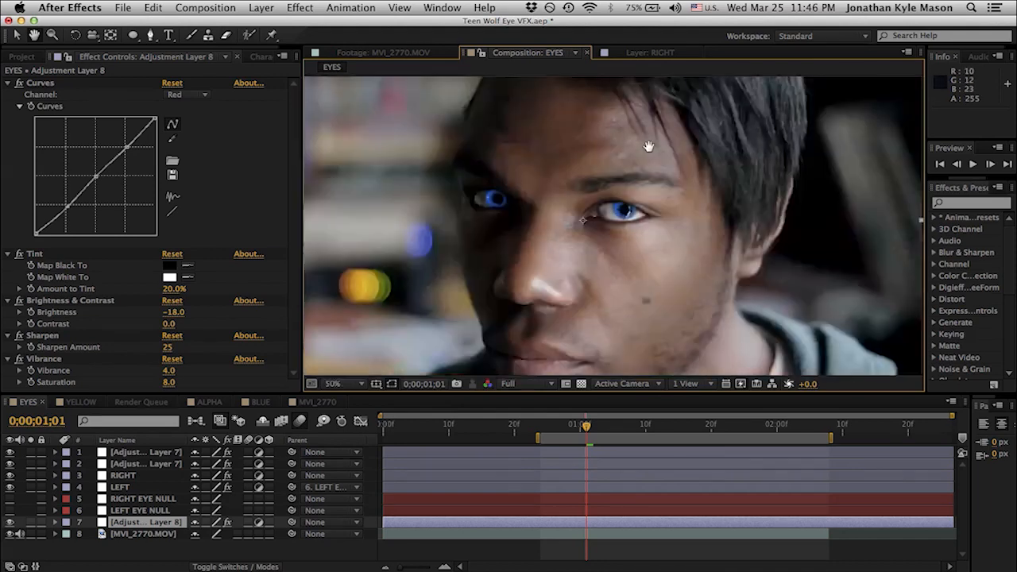
pyautogui.press(',')
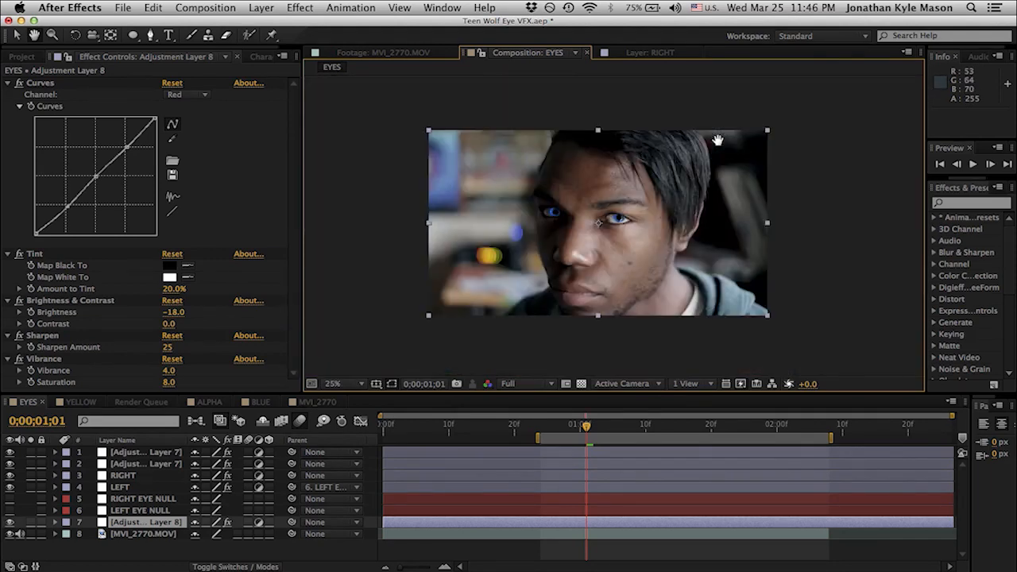
pyautogui.press(',')
pyautogui.press(',')
pyautogui.press(',')
pyautogui.press(',')
pyautogui.press(',')
pyautogui.press(',')
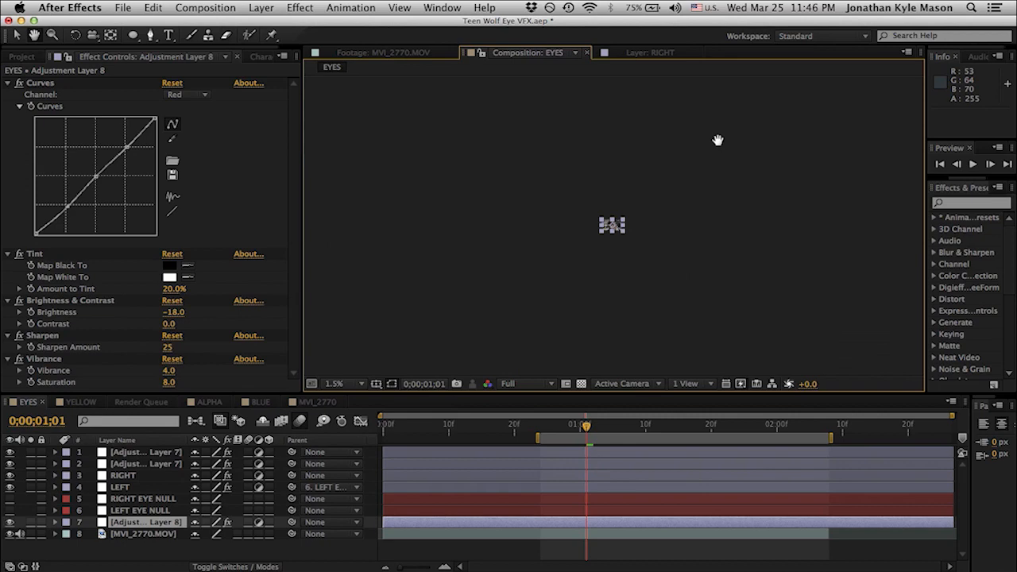
pyautogui.press('.')
pyautogui.press('.')
pyautogui.press('.')
pyautogui.press('.')
pyautogui.press('.')
pyautogui.press('.')
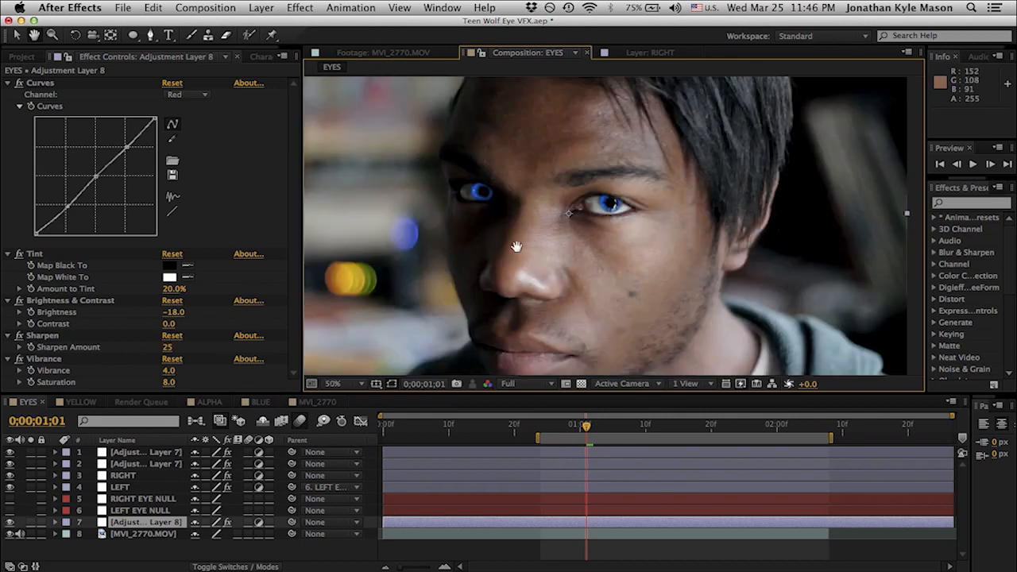
pyautogui.press(',')
pyautogui.press(',')
pyautogui.press('.')
pyautogui.press('.')
pyautogui.press(',')
pyautogui.press(',')
pyautogui.press(',')
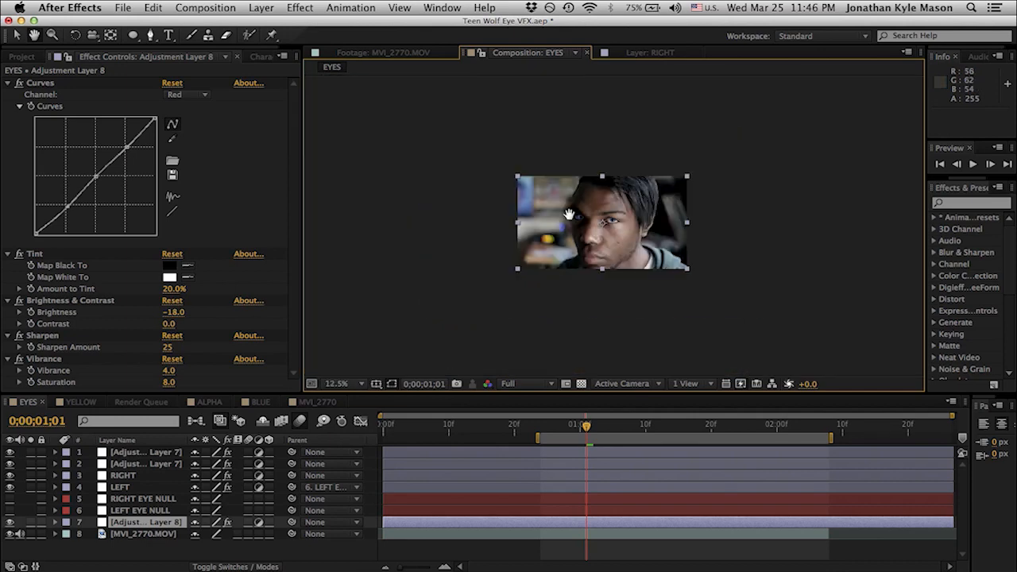
pyautogui.press('.')
pyautogui.press('.')
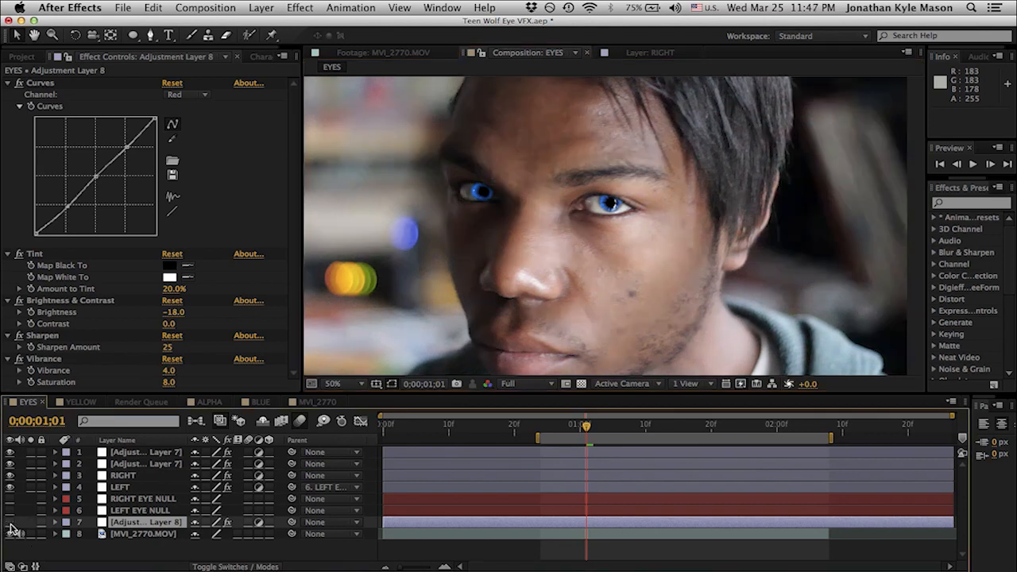
# Compare the full frame with the grading adjustment layer off and on, and with its Curves effect off and on.
pyautogui.press(',')
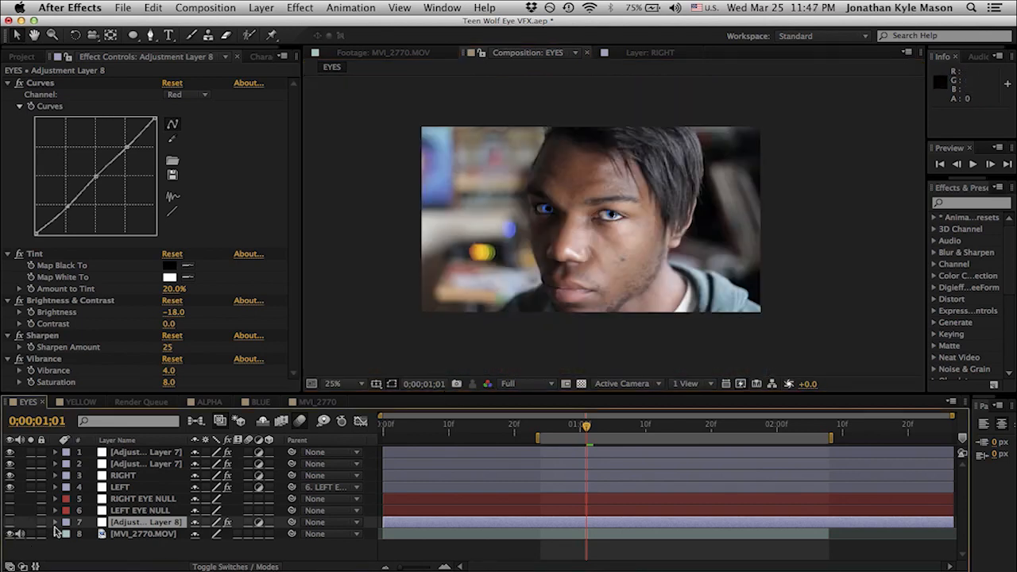
pyautogui.click(10, 522)
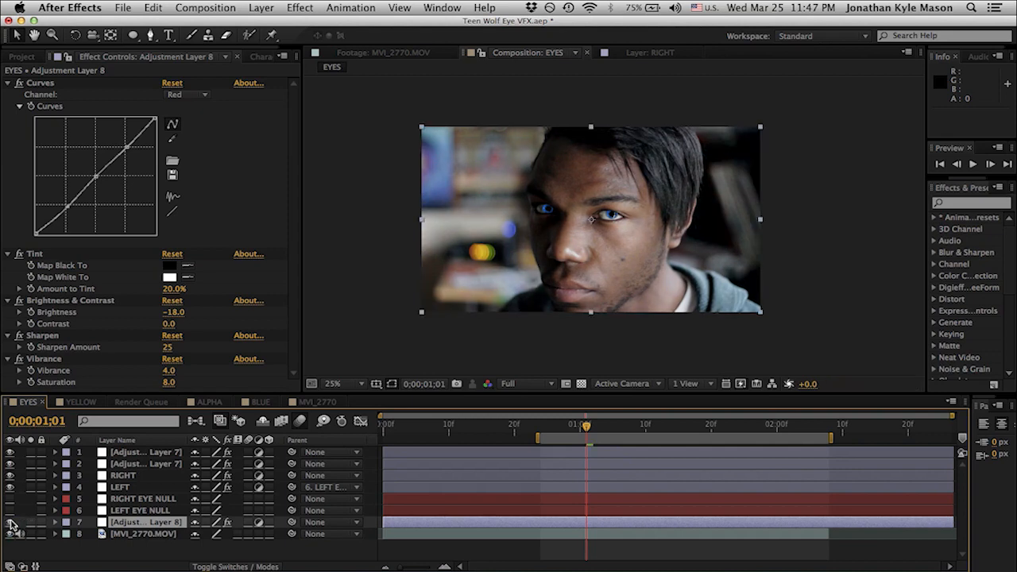
pyautogui.click(11, 523)
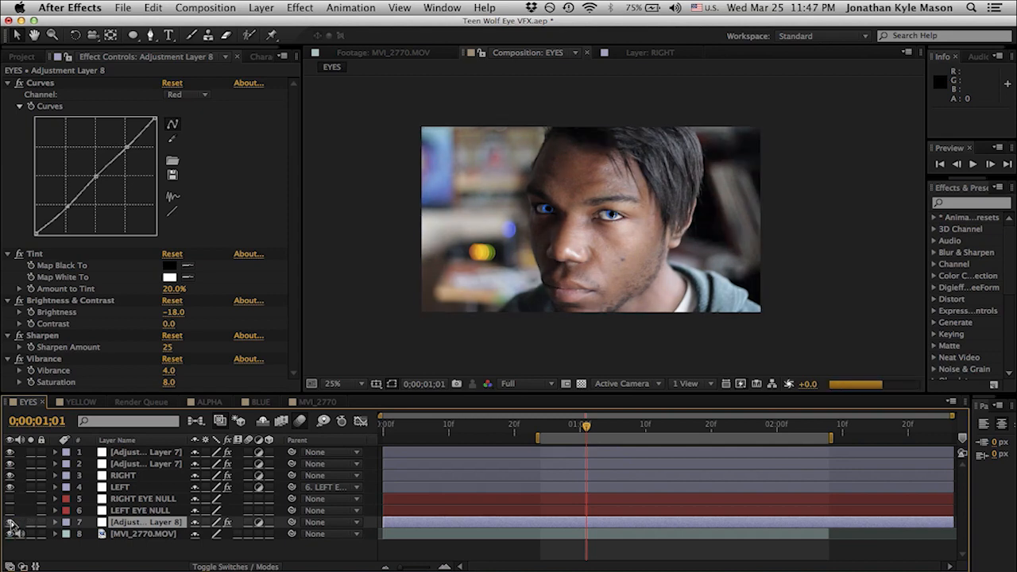
pyautogui.click(11, 523)
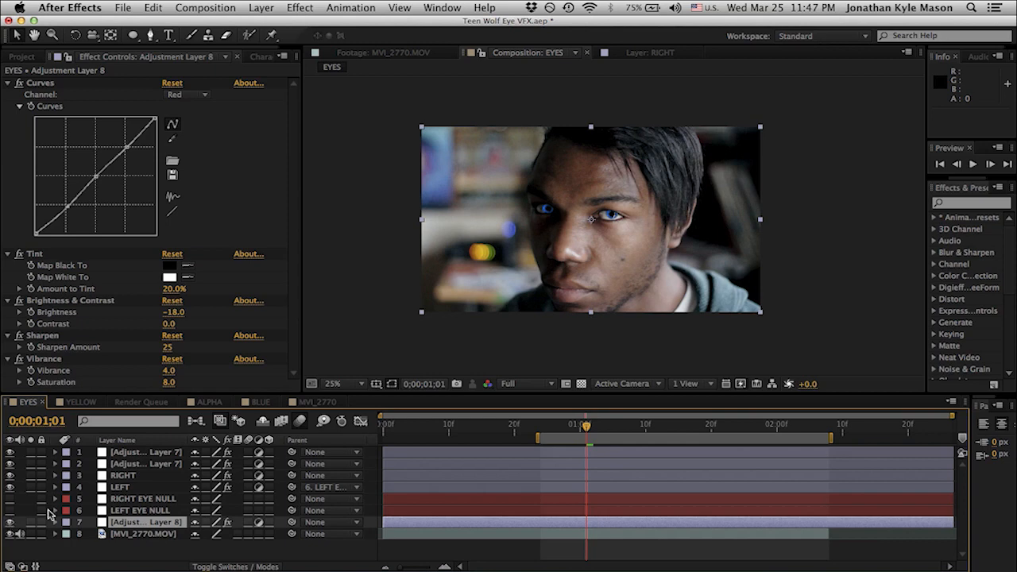
pyautogui.click(17, 87)
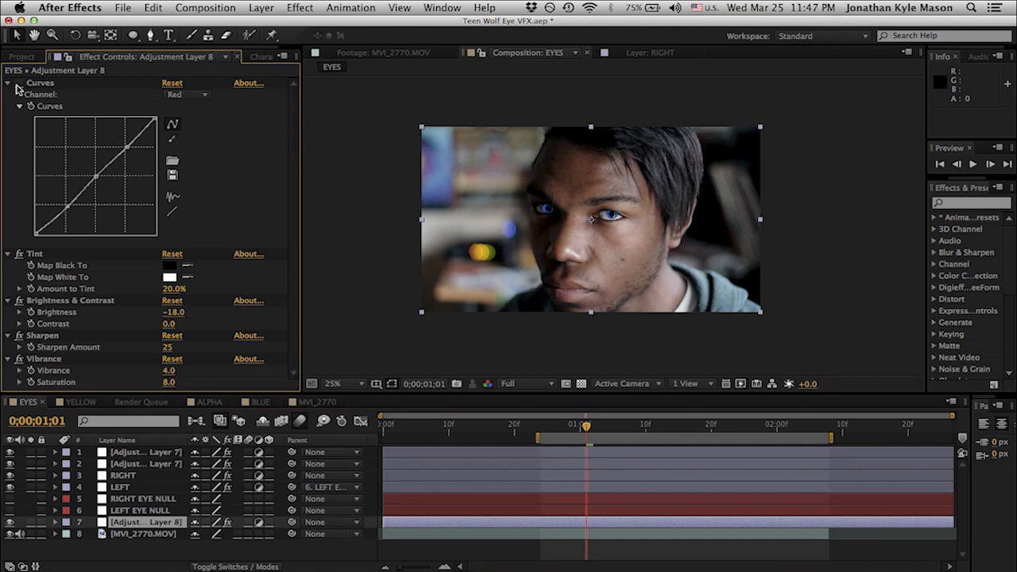
pyautogui.click(17, 88)
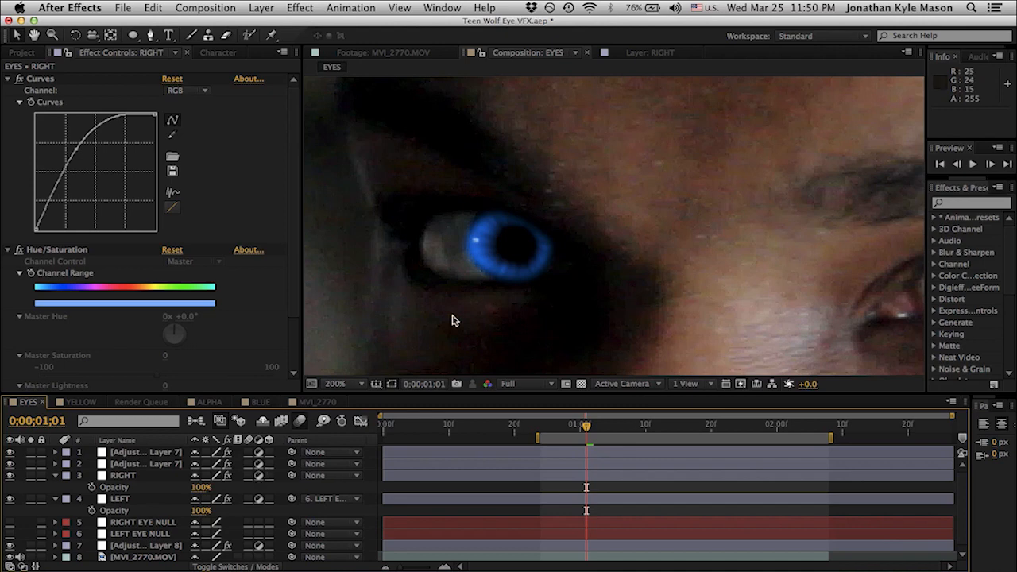
# Select the LEFT and RIGHT eye layers together and reveal their Opacity properties in the timeline.
pyautogui.scroll(-6, 520, 198)
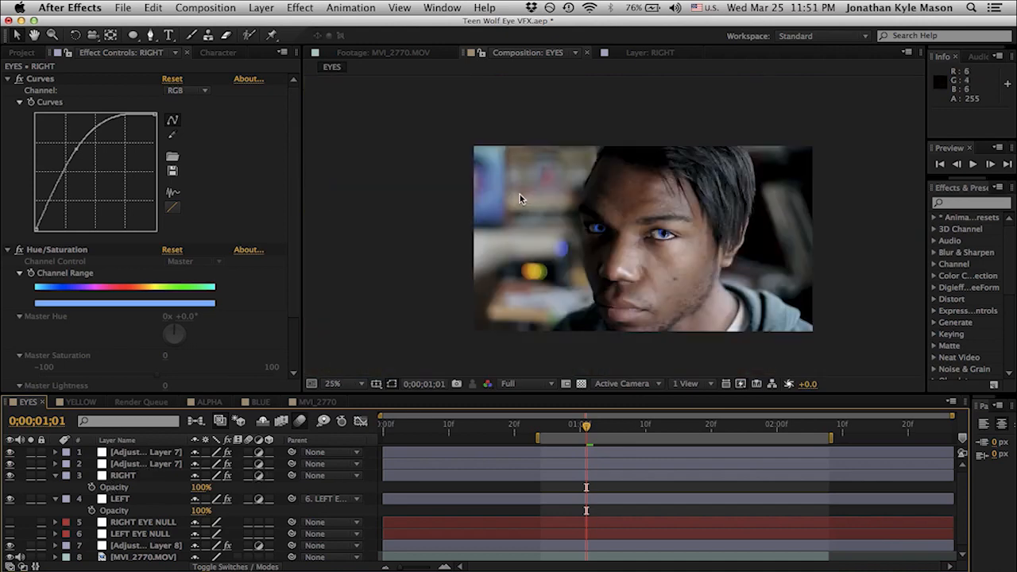
pyautogui.moveTo(519, 198); pyautogui.dragTo(452, 188)
pyautogui.press('v')
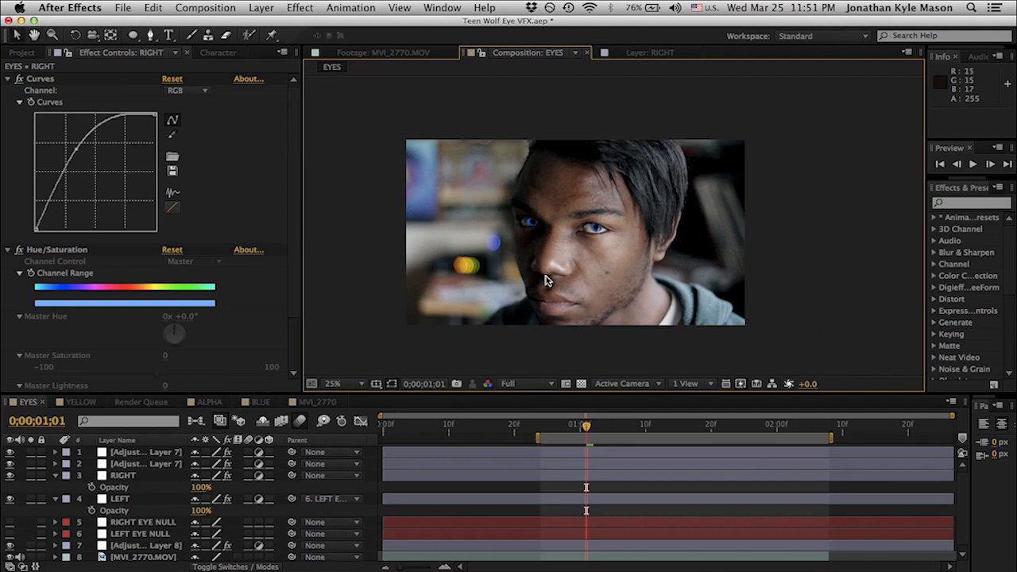
pyautogui.press('.')
pyautogui.press('.')
pyautogui.moveTo(546, 276); pyautogui.dragTo(603, 240)
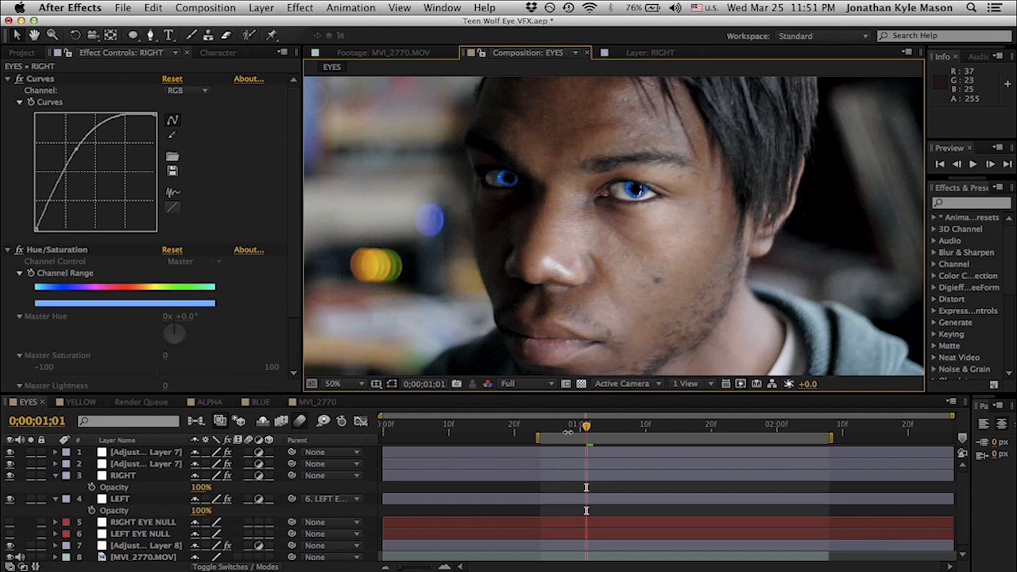
pyautogui.click(547, 498)
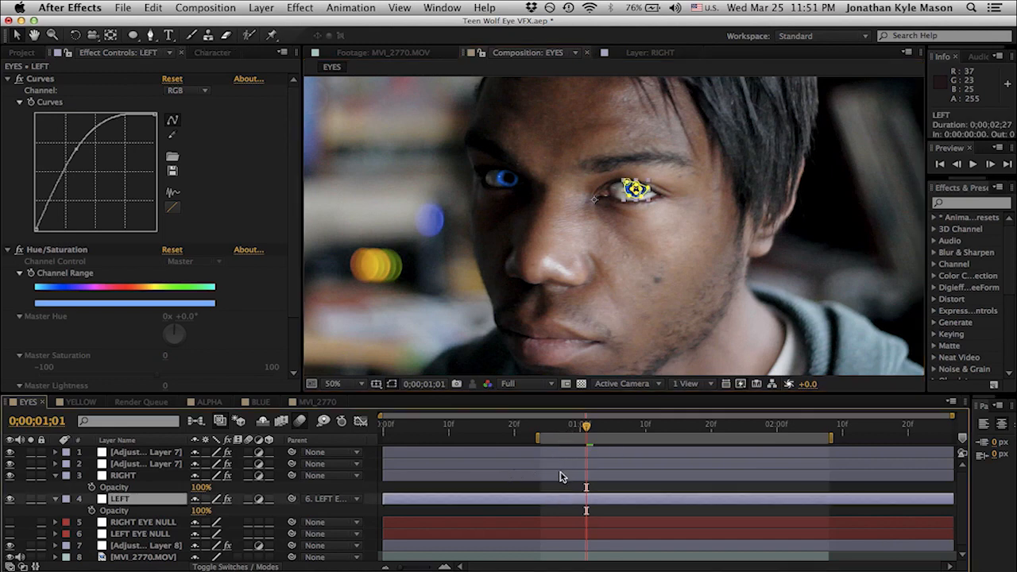
pyautogui.keyDown('shift'); pyautogui.click(560, 477); pyautogui.keyUp('shift')
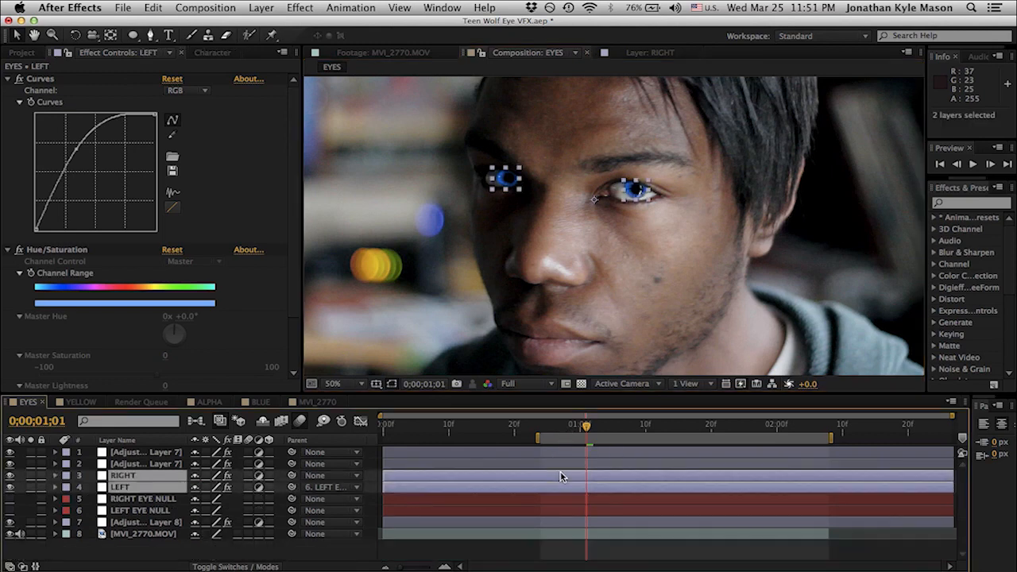
pyautogui.press('t')
pyautogui.press('t')
pyautogui.press('t')
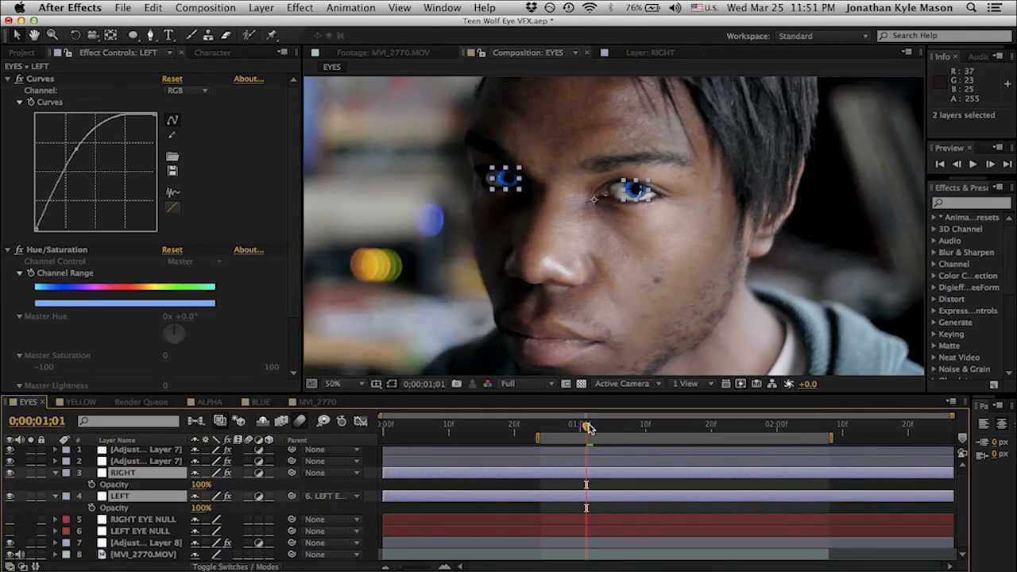
pyautogui.click(289, 486)
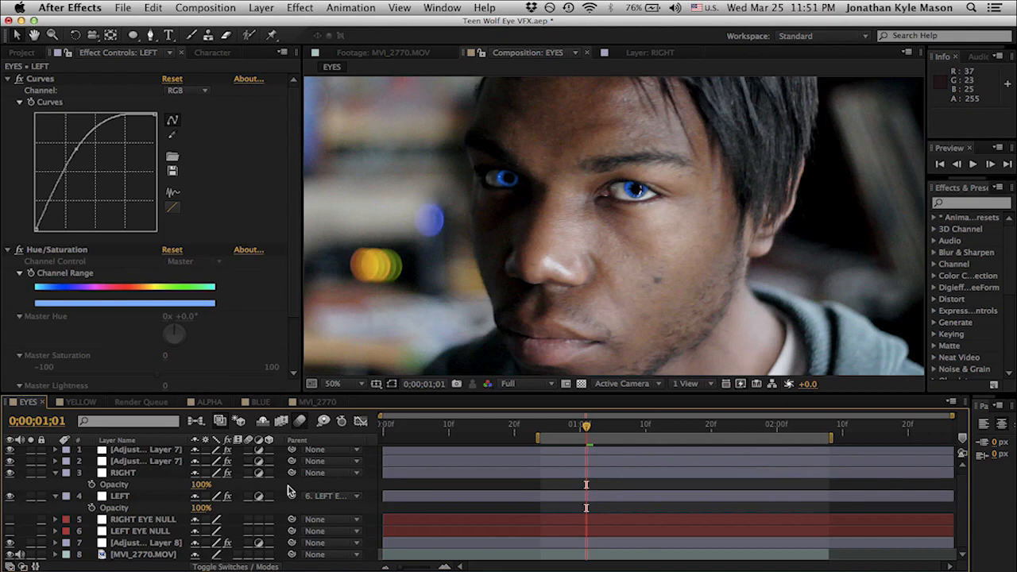
# Parent the RIGHT layer to RIGHT EYE NULL and the top two adjustment layers to the left and right eye nulls respectively.
pyautogui.moveTo(294, 475); pyautogui.dragTo(137, 526)
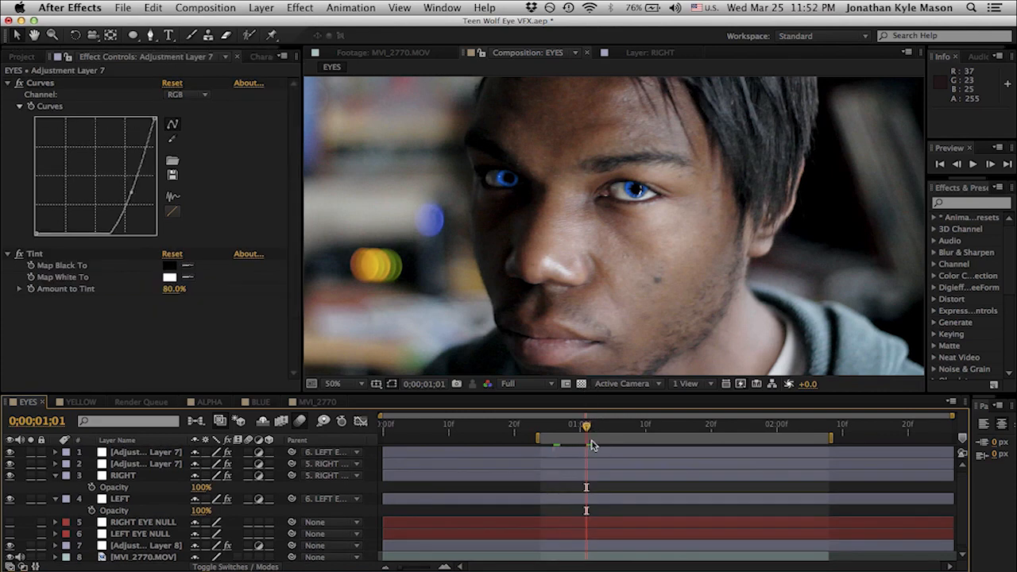
# Enable Opacity keyframing at 100% for the top two adjustment layers, RIGHT and LEFT together, and shift the keyframes two frames forward.
pyautogui.click(589, 466)
pyautogui.click(596, 451)
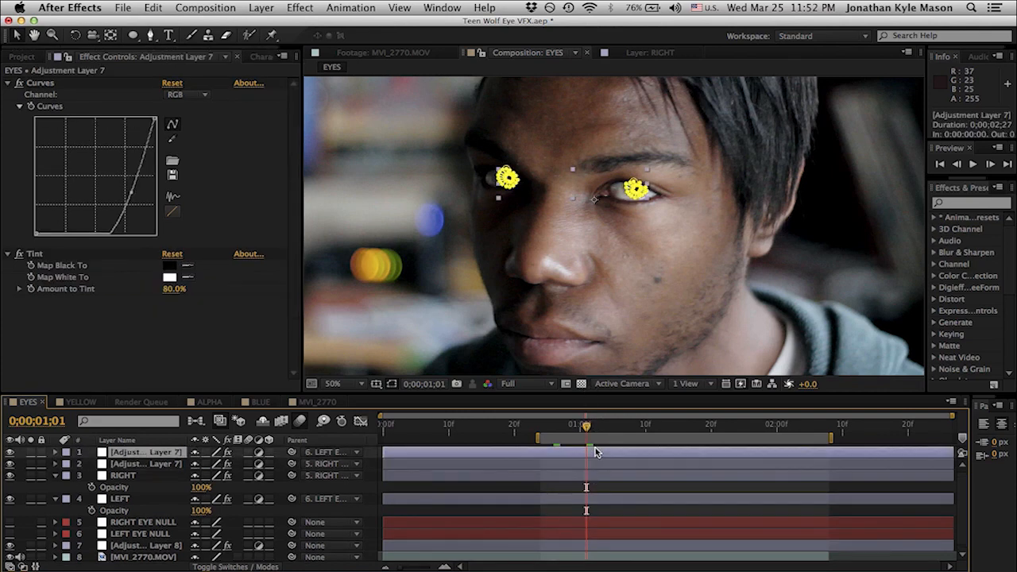
pyautogui.keyDown('shift'); pyautogui.click(127, 499); pyautogui.keyUp('shift')
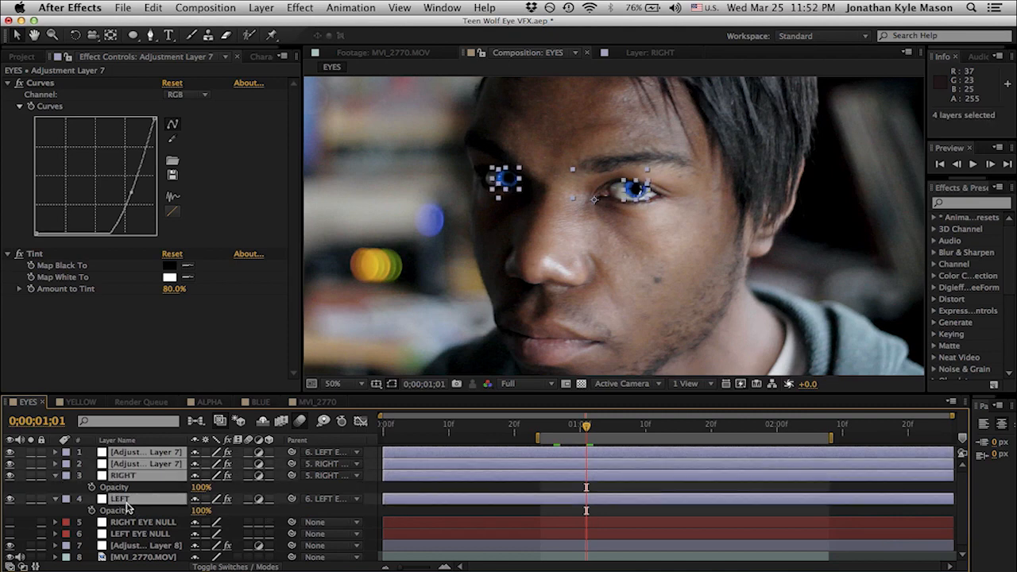
pyautogui.press('t')
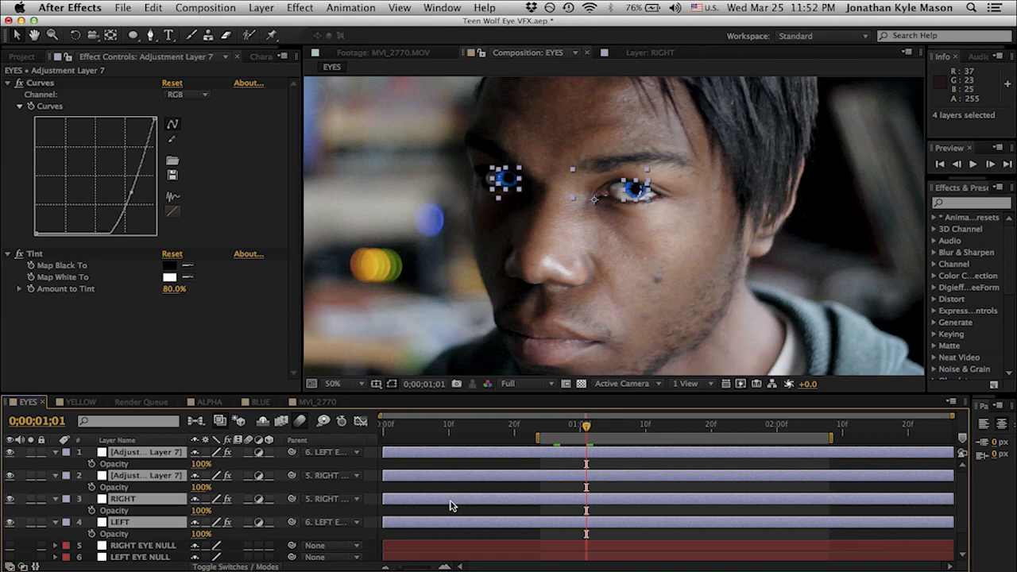
pyautogui.click(91, 464)
pyautogui.moveTo(588, 469); pyautogui.dragTo(602, 465)
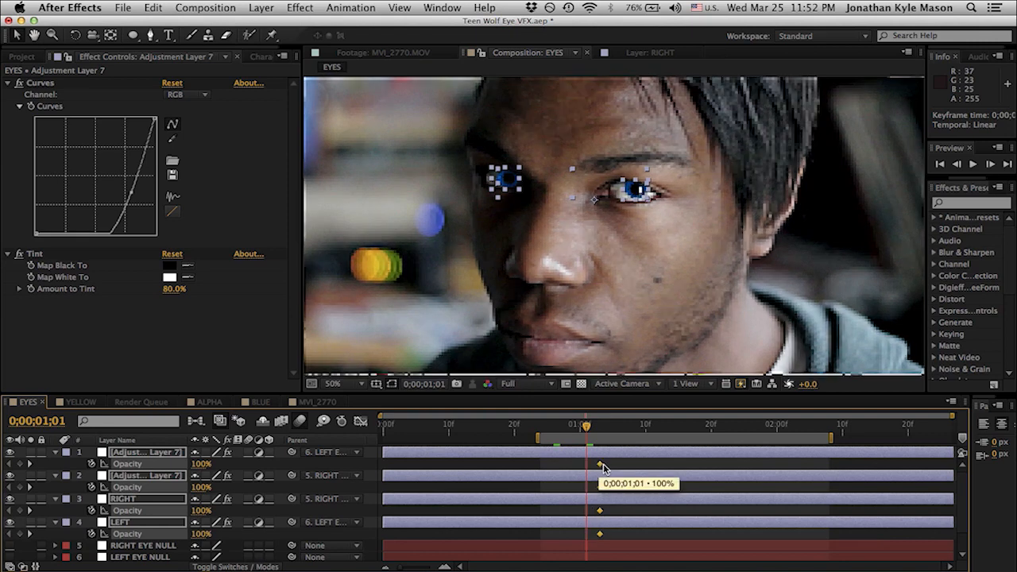
# Key the four eye layers' Opacity to 0% at 0;00;01;01 and check the fade close up.
pyautogui.click(201, 465)
pyautogui.write('0')
pyautogui.press('Return')
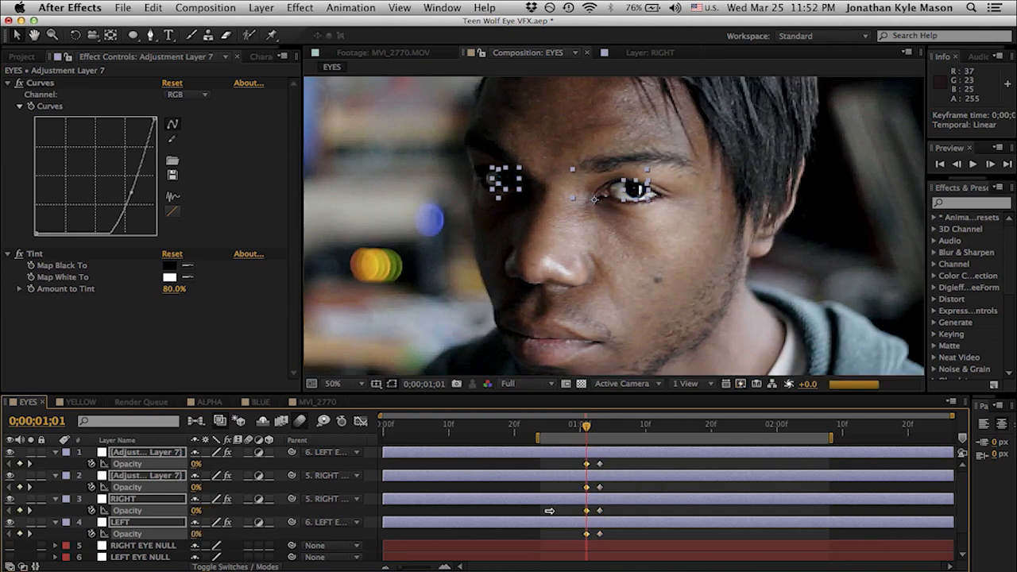
pyautogui.click(548, 512)
pyautogui.click(555, 430)
pyautogui.moveTo(567, 429); pyautogui.dragTo(592, 430)
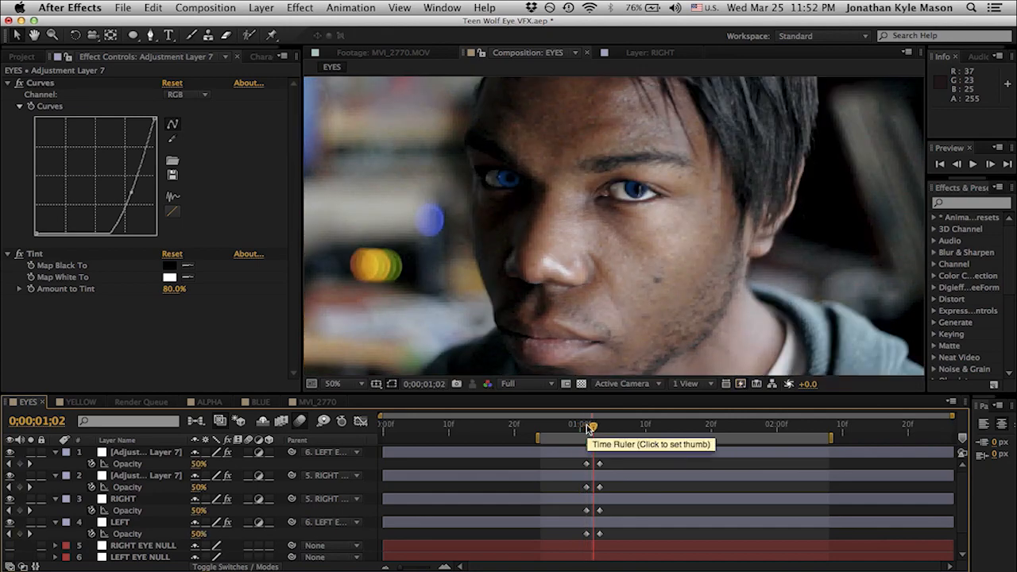
pyautogui.scroll(2, 622, 236)
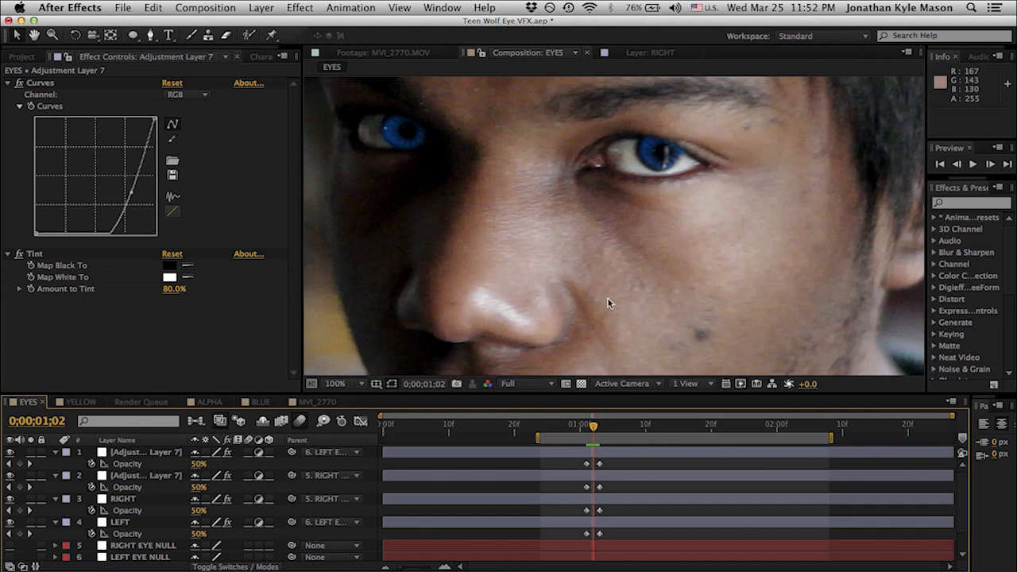
# Move all Opacity keyframes of the four eye layers so the fade starts at 0;00;01;05.
pyautogui.moveTo(589, 426); pyautogui.dragTo(612, 427)
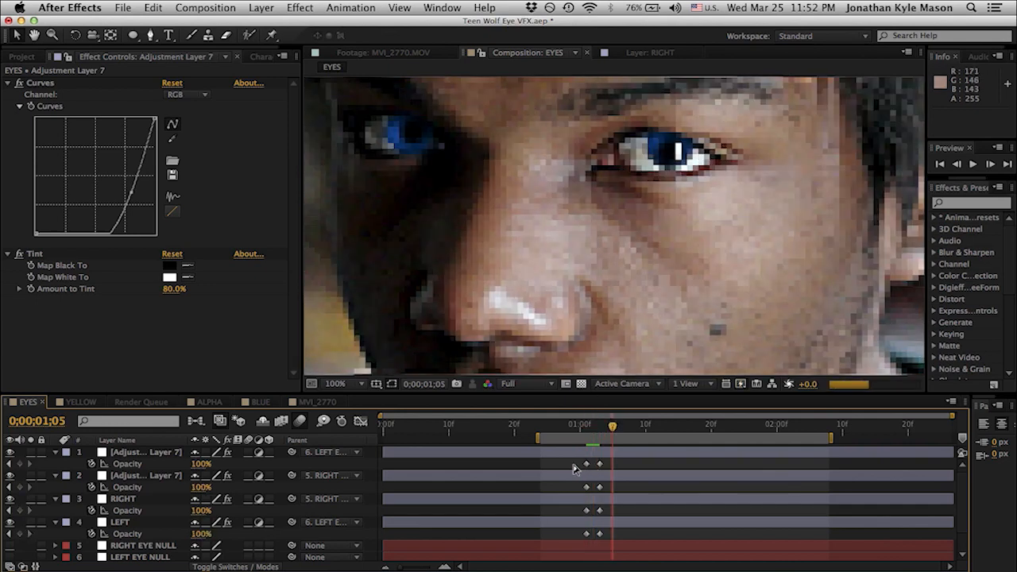
pyautogui.moveTo(580, 460); pyautogui.dragTo(629, 536)
pyautogui.click(600, 536)
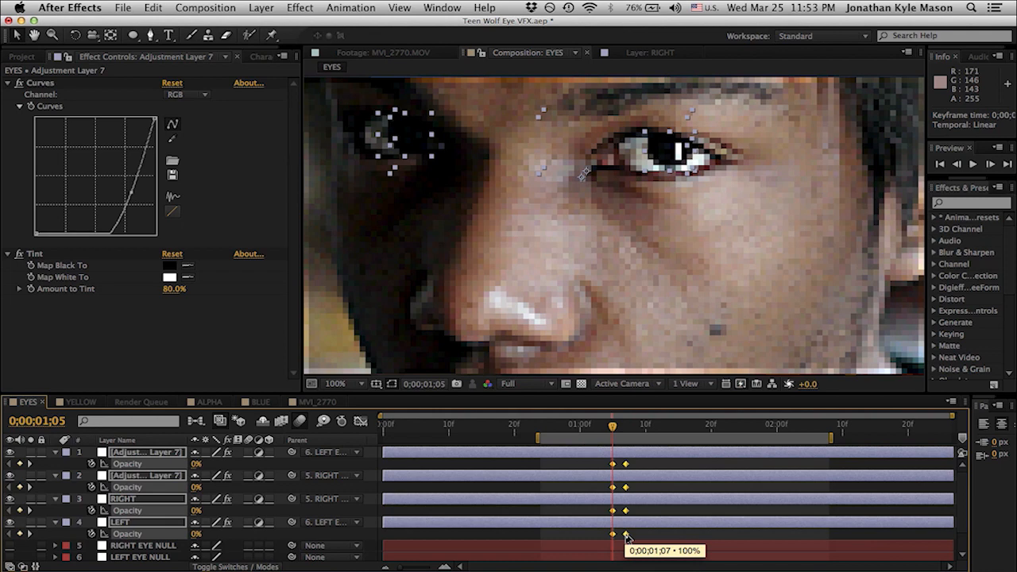
pyautogui.click(688, 448)
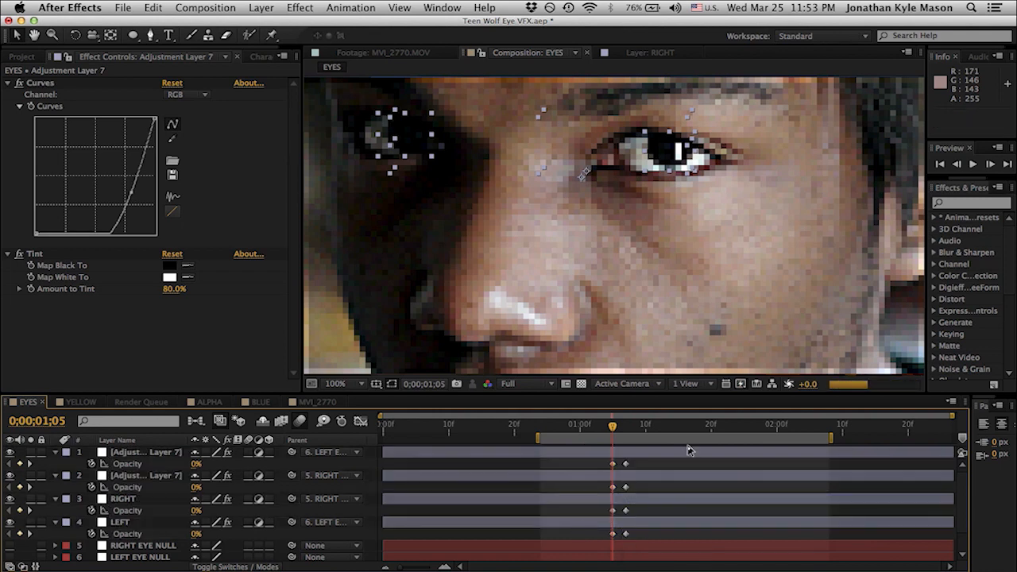
# Play back the eye fade from 0;00;01;05 close up and examine the full frame.
pyautogui.moveTo(592, 427); pyautogui.dragTo(638, 433)
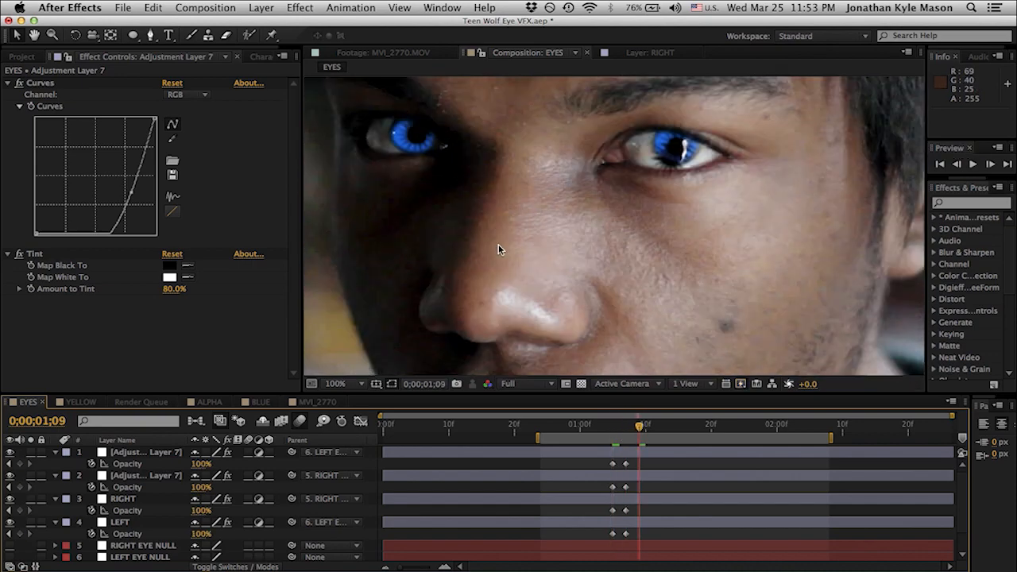
pyautogui.click(665, 163)
pyautogui.click(615, 429)
pyautogui.press('space')
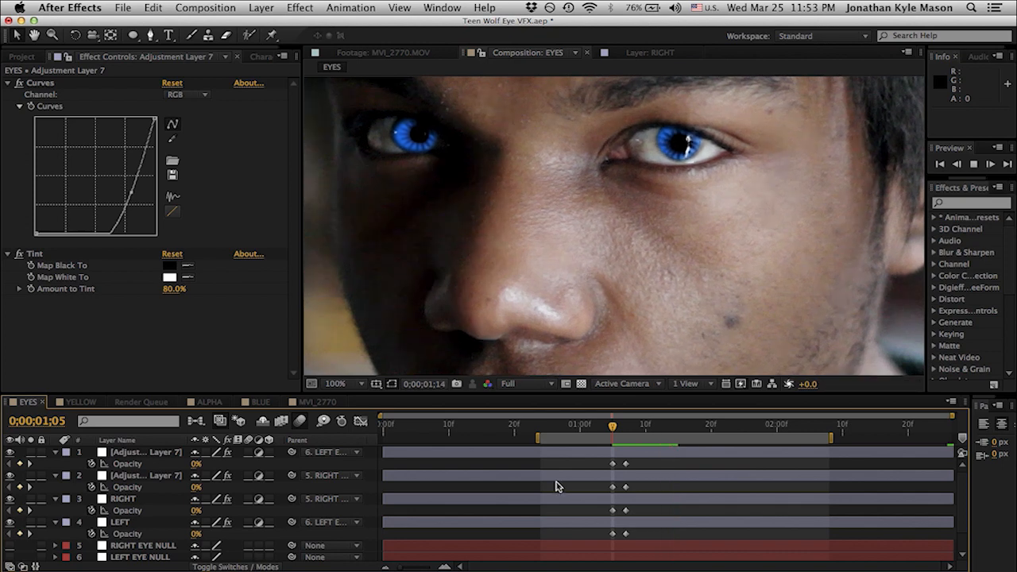
pyautogui.press('space')
pyautogui.scroll(-4, 614, 227)
pyautogui.scroll(2, 613, 226)
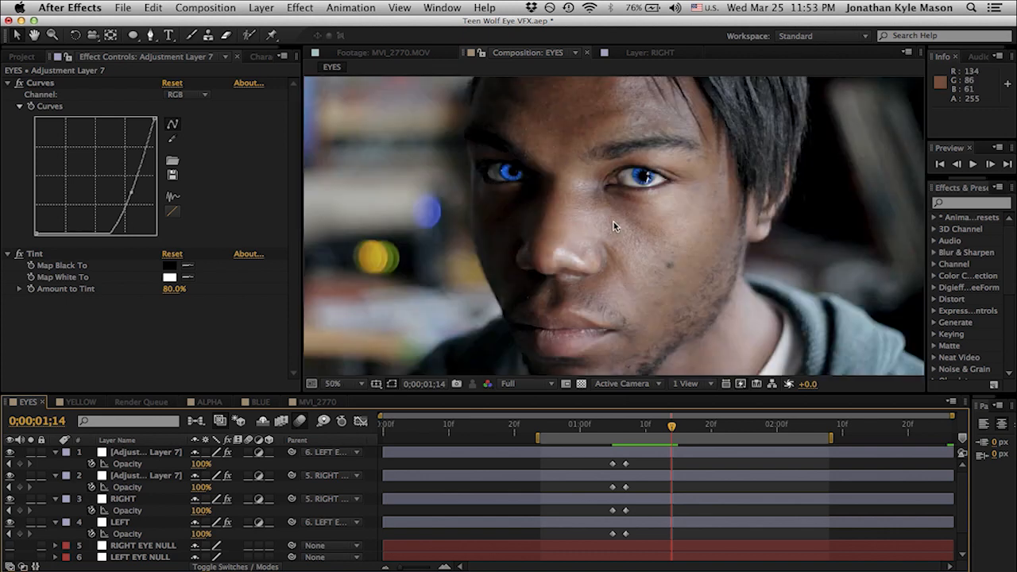
pyautogui.scroll(-1, 614, 227)
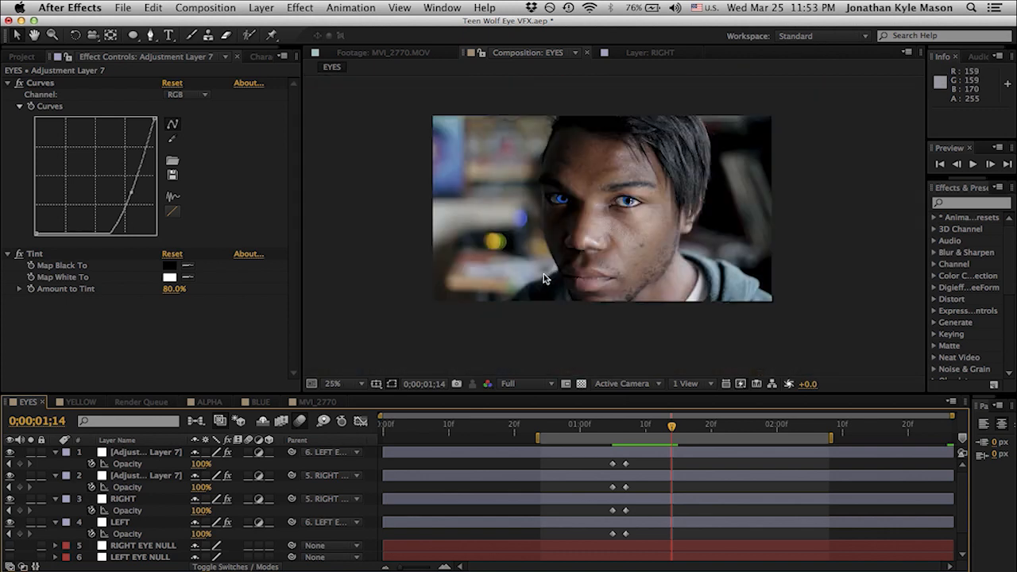
# Enable motion blur on the top two adjustment layers, RIGHT and LEFT, and inspect the RIGHT layer's Mask Feather settings.
pyautogui.moveTo(248, 452); pyautogui.dragTo(247, 501)
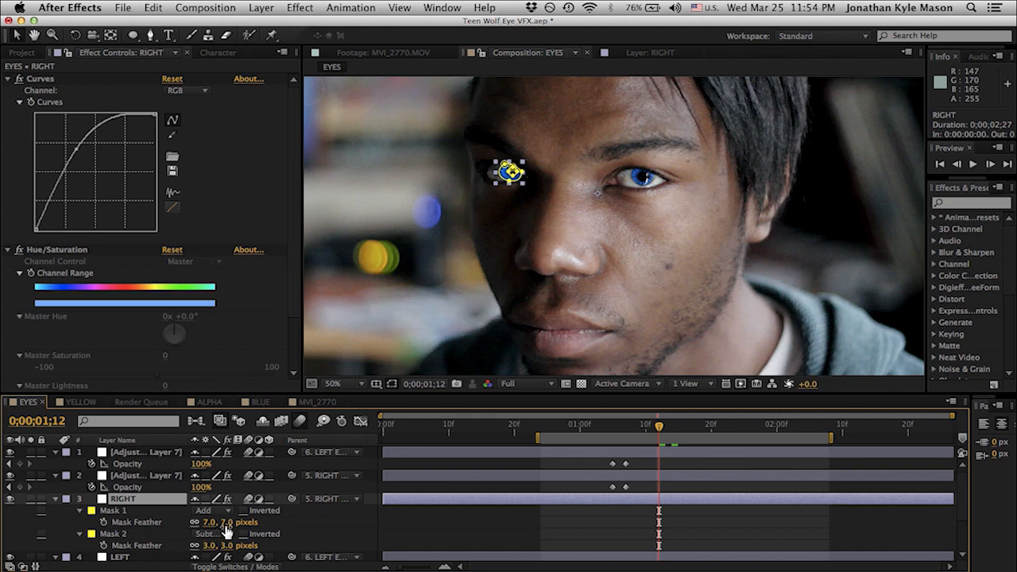
pyautogui.moveTo(227, 528); pyautogui.dragTo(221, 526)
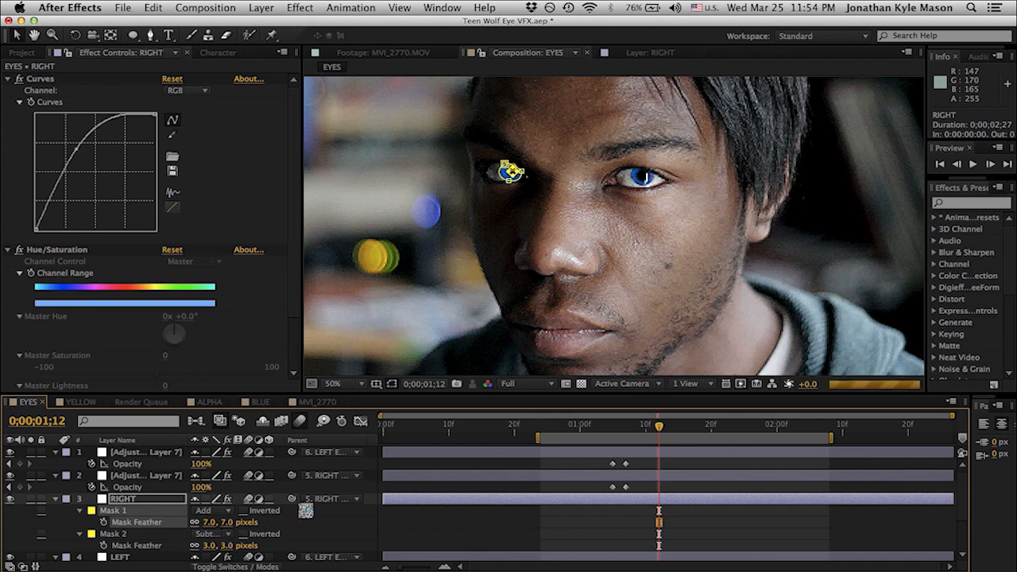
pyautogui.click(305, 511)
pyautogui.click(128, 501)
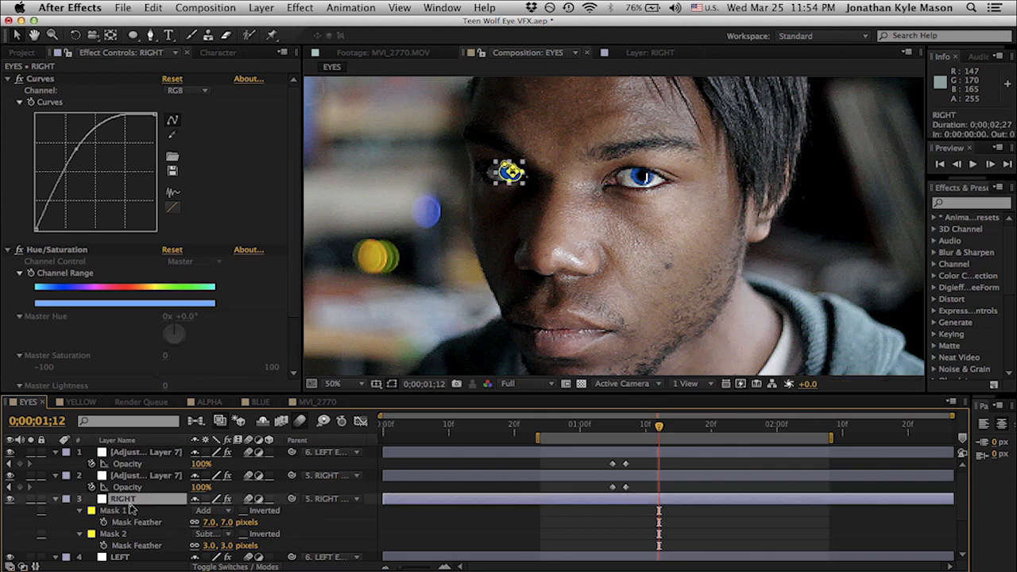
pyautogui.click(378, 526)
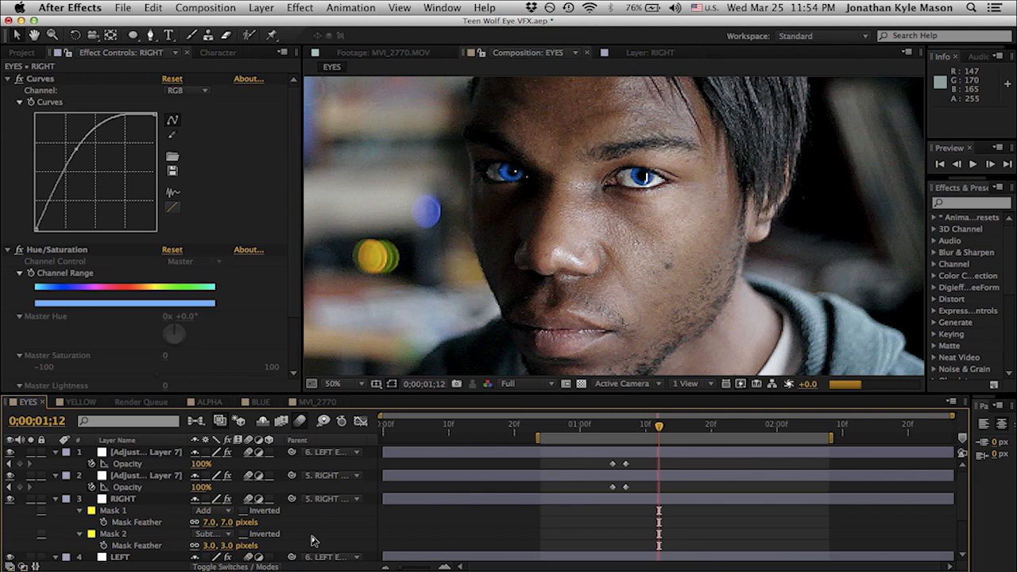
# Set the RIGHT layer's Colorize Hue to 360° in Hue/Saturation and inspect the eye colour close up and in full frame.
pyautogui.scroll(-2, 270, 322)
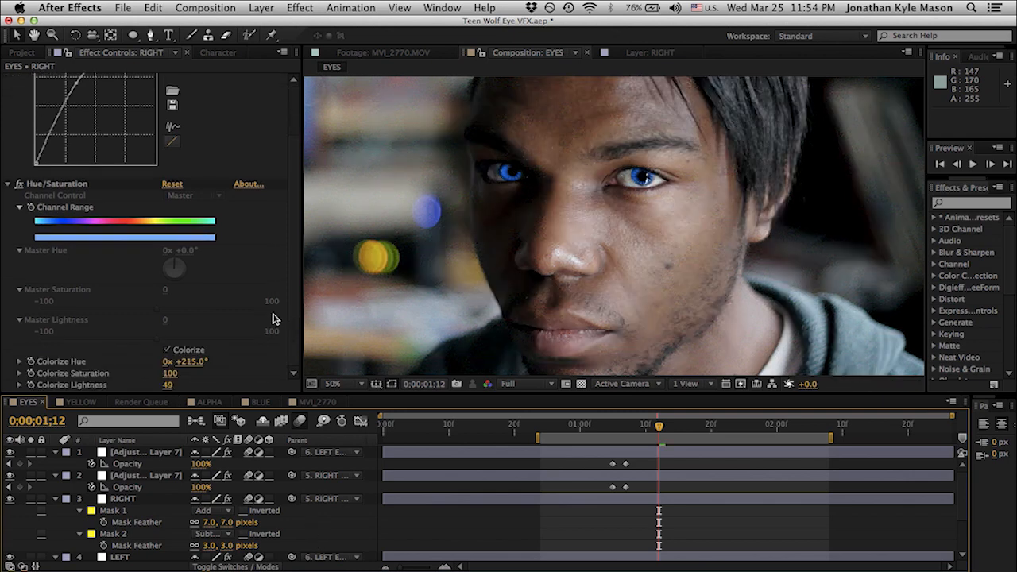
pyautogui.click(148, 500)
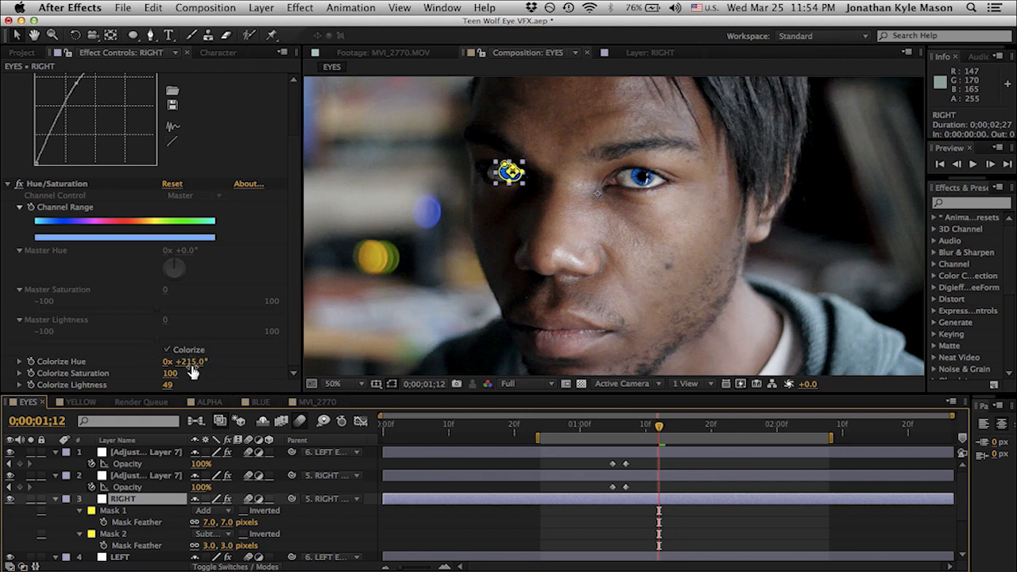
pyautogui.click(377, 522)
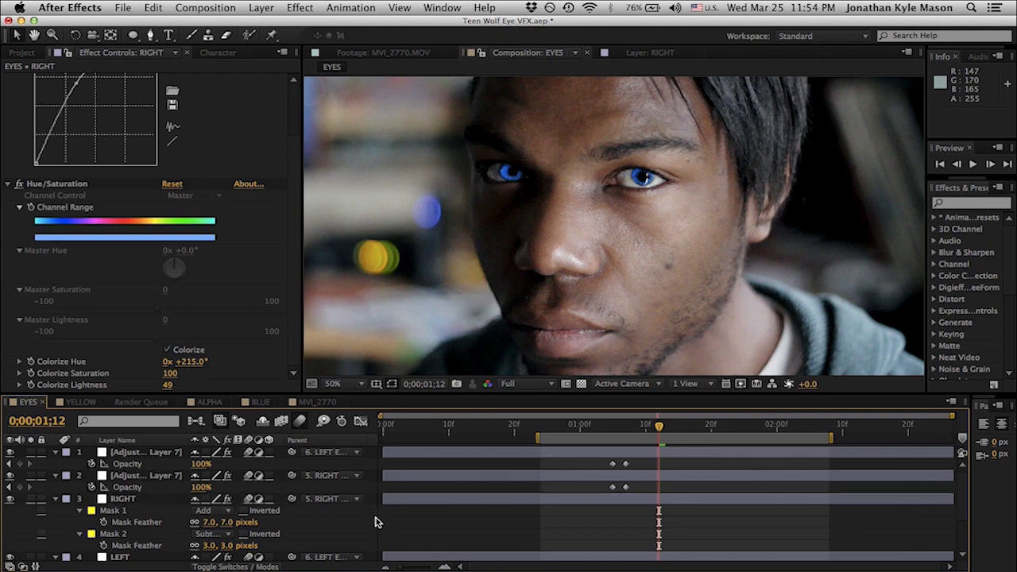
pyautogui.click(195, 365)
pyautogui.write('360')
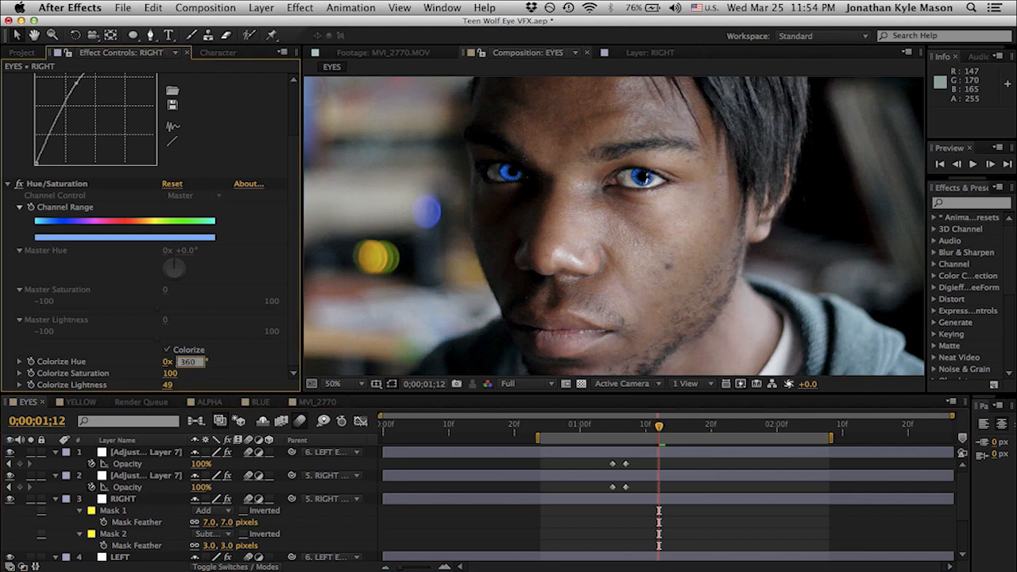
pyautogui.press('Return')
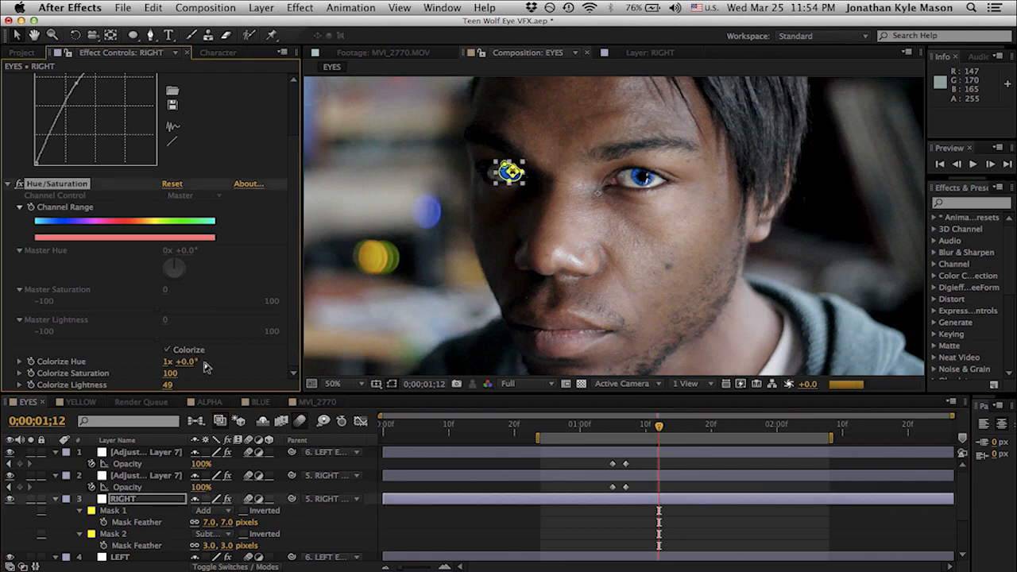
pyautogui.click(339, 530)
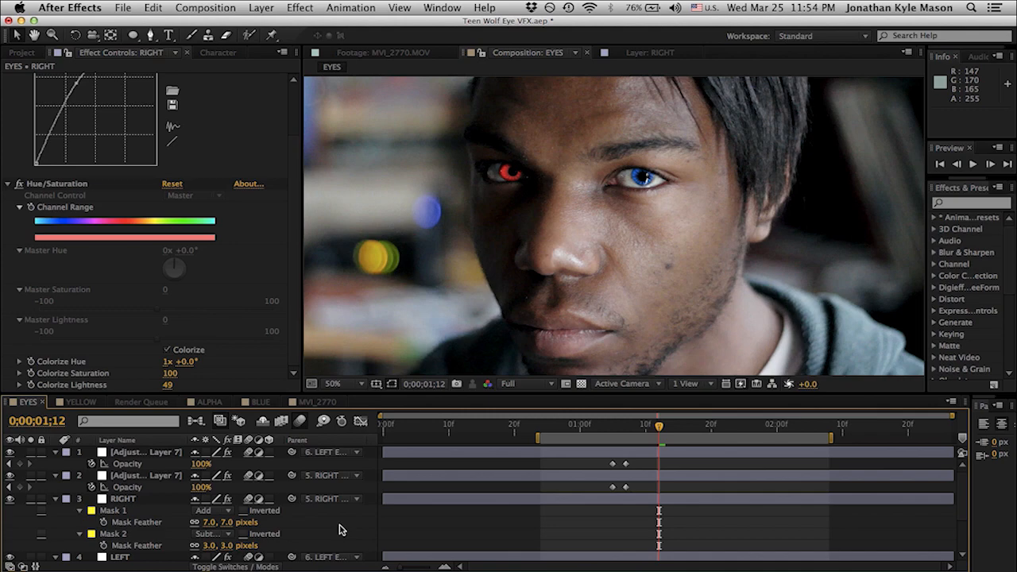
pyautogui.scroll(-2, 454, 367)
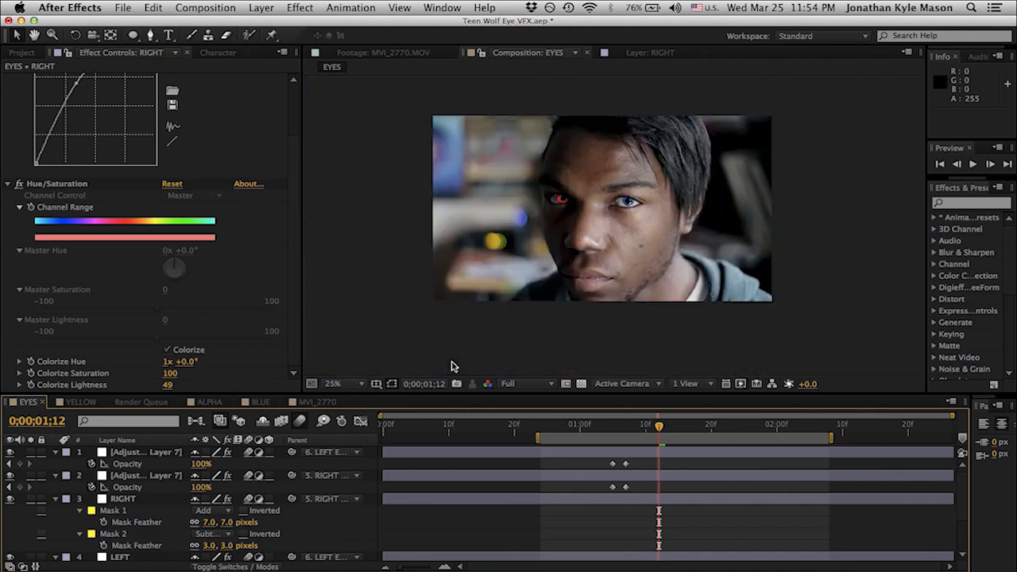
pyautogui.scroll(4, 450, 366)
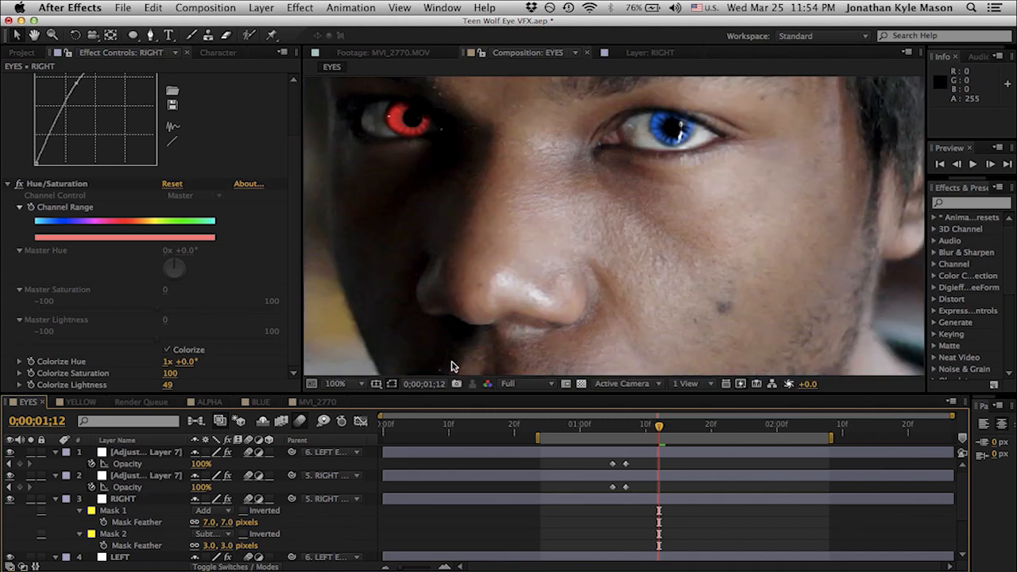
pyautogui.scroll(-2, 451, 366)
# Set the RIGHT layer's Colorize Hue angle to 48° for a yellow eye.
pyautogui.click(191, 363)
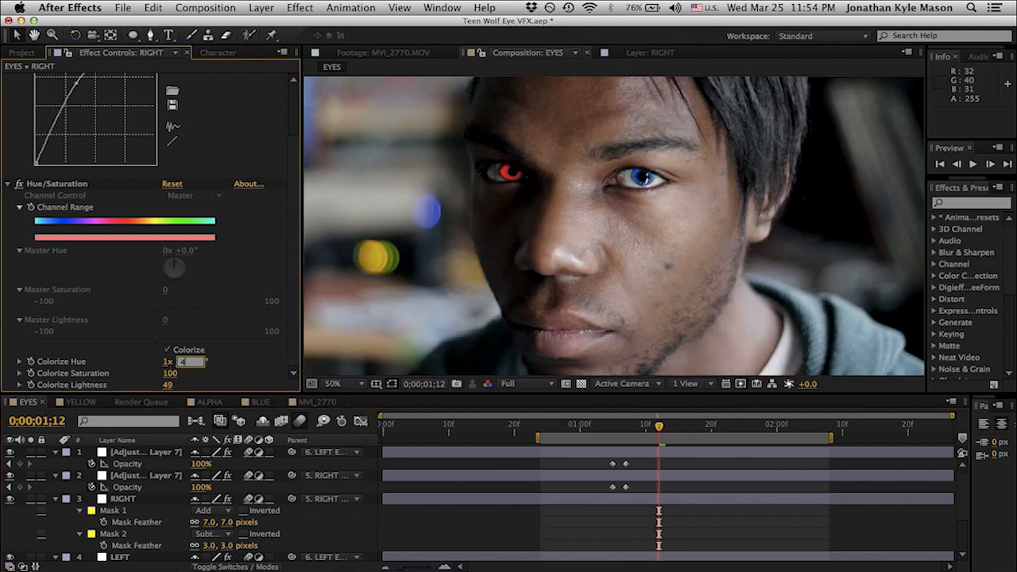
pyautogui.click(403, 493)
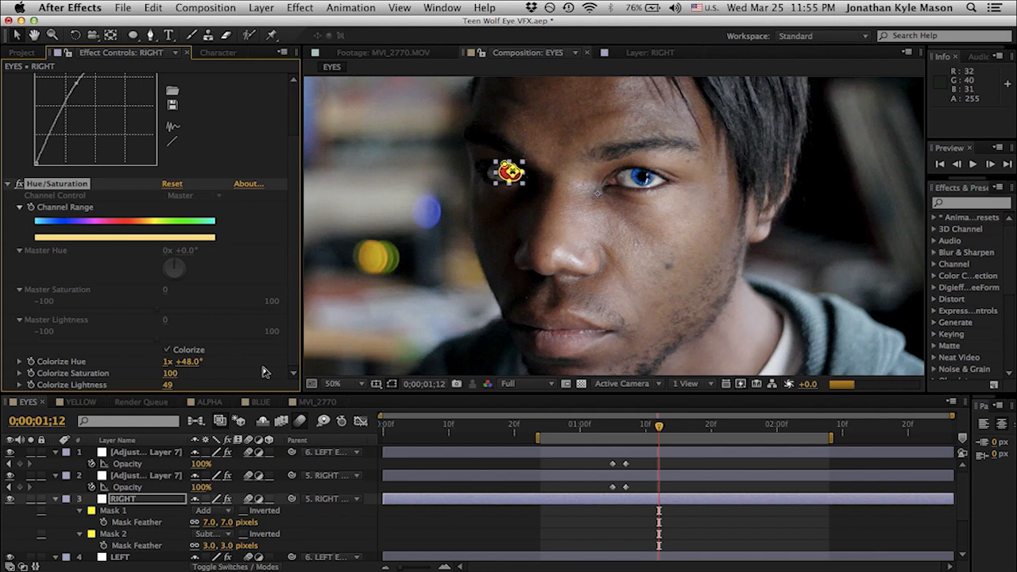
pyautogui.click(415, 525)
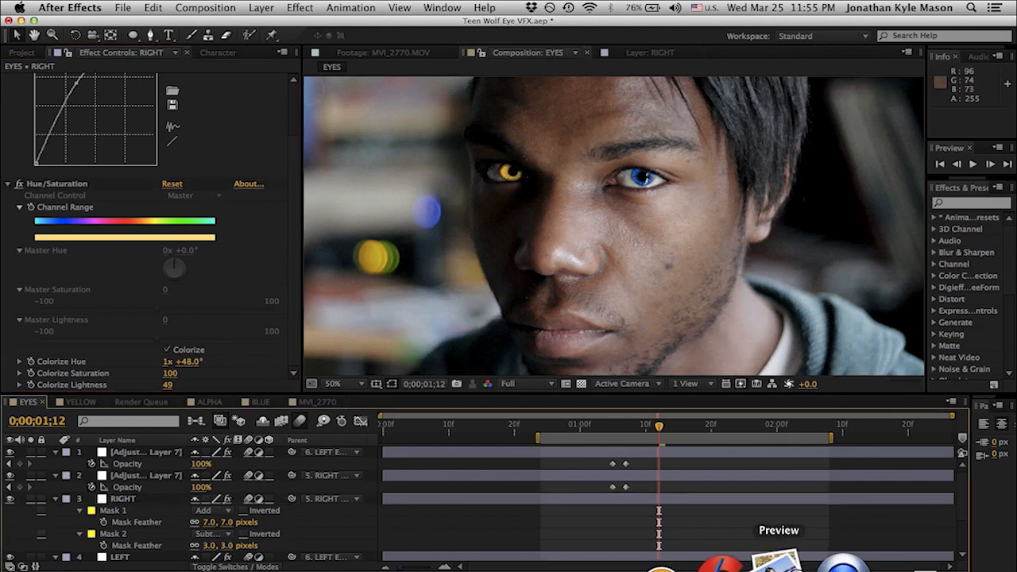
# Switch to Preview to study the yellow-eyed Teen Wolf reference image, and return to After Effects to compare the full frame.
pyautogui.click(779, 561)
pyautogui.moveTo(317, 566)
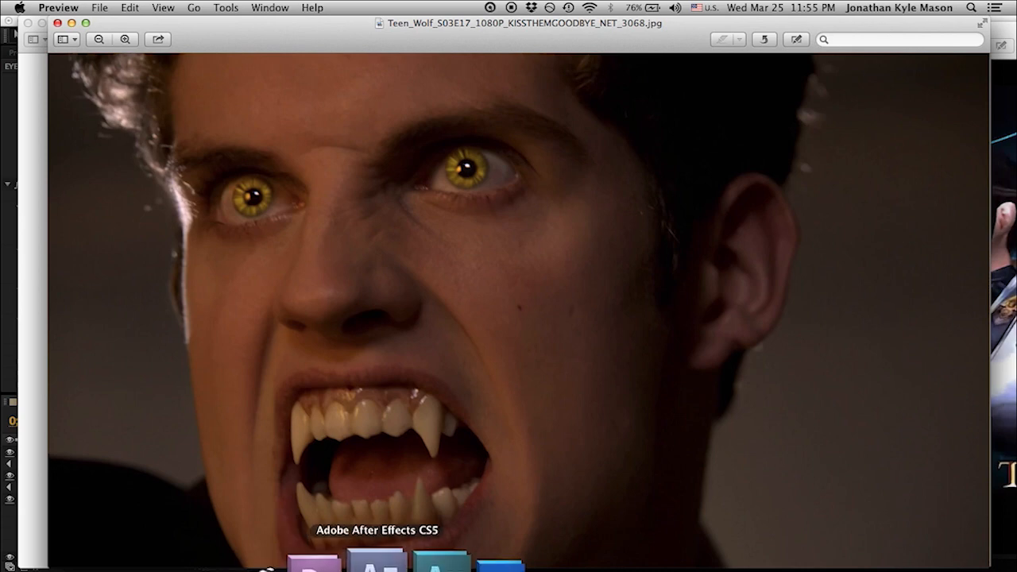
pyautogui.click(374, 563)
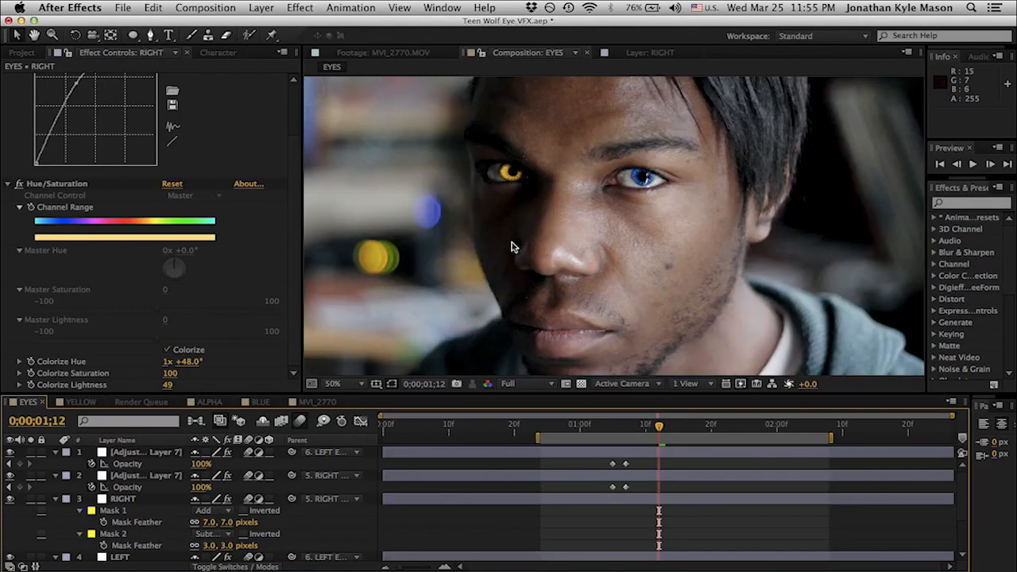
pyautogui.press(',')
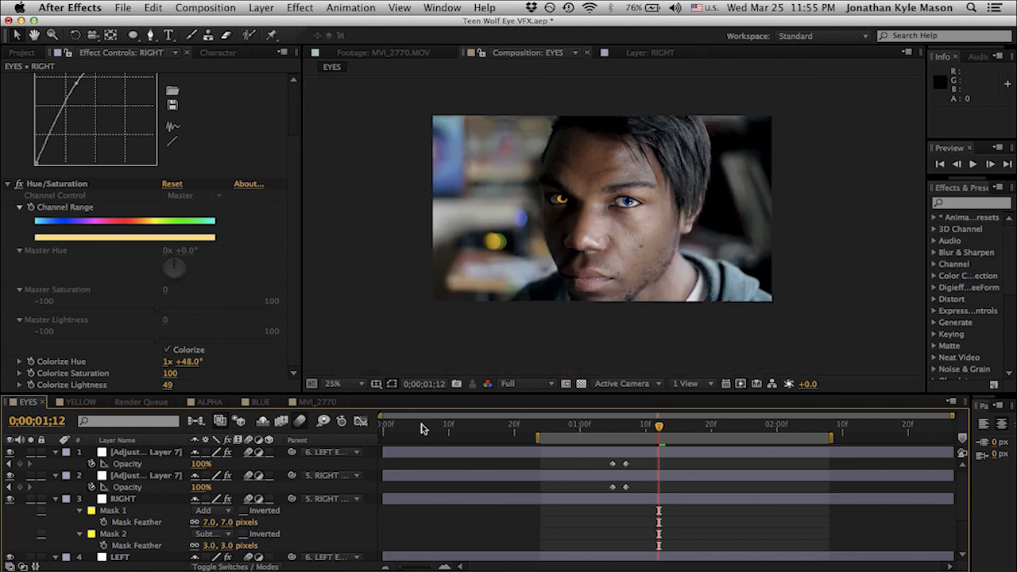
pyautogui.moveTo(292, 291); pyautogui.dragTo(296, 223)
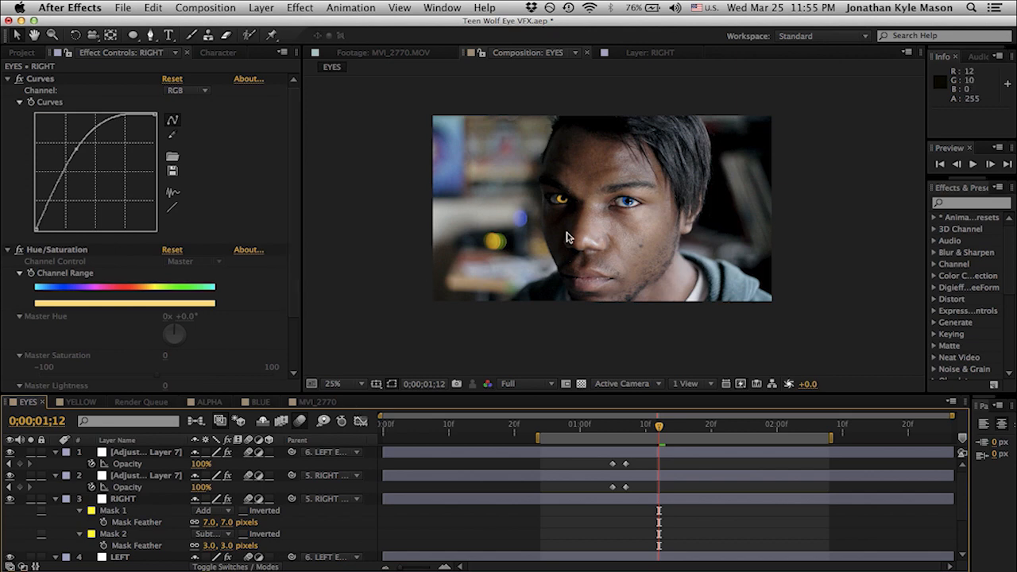
pyautogui.moveTo(551, 431); pyautogui.dragTo(671, 430)
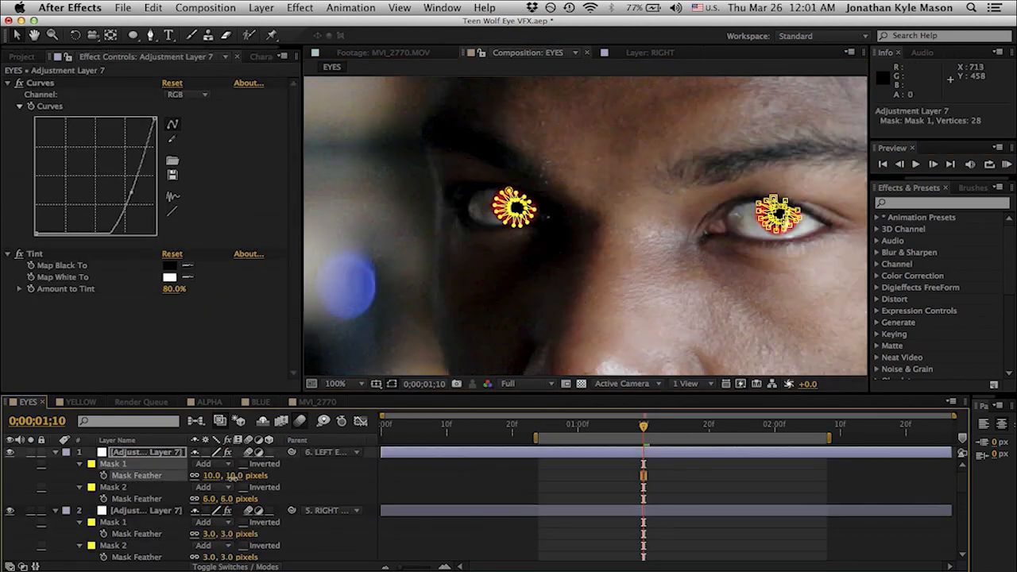
# Render a RAM preview of the composition's work area.
pyautogui.click(1007, 165)
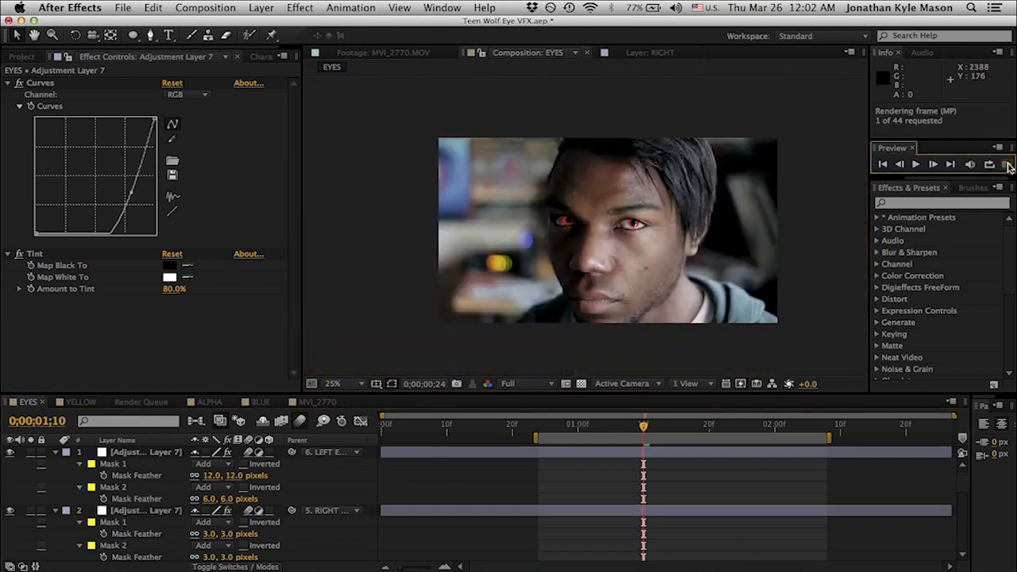